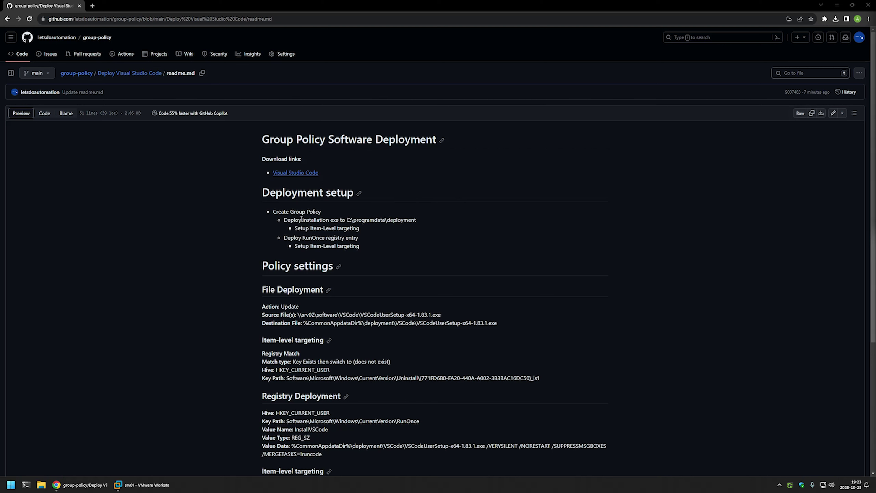
Review the Deployment setup section of the readme, covering the installation exe, the RunOnce registry entry and item-level targeting.
drag(301, 218, 416, 220)
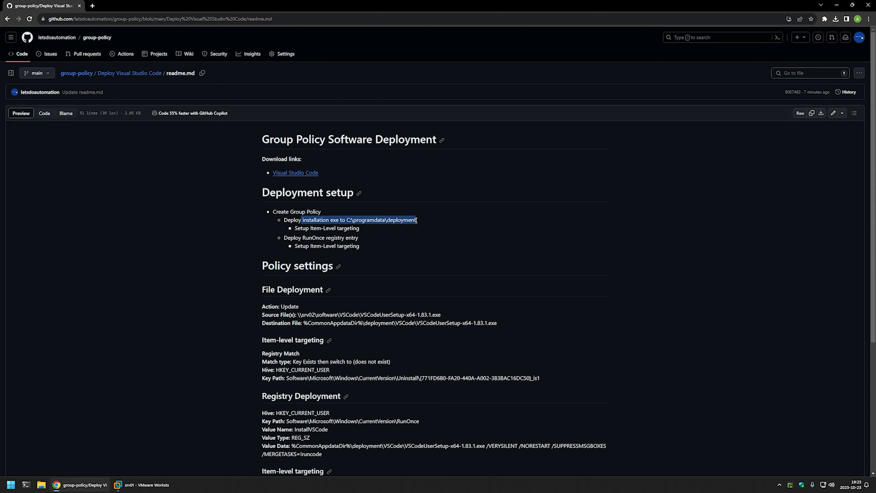
click(379, 238)
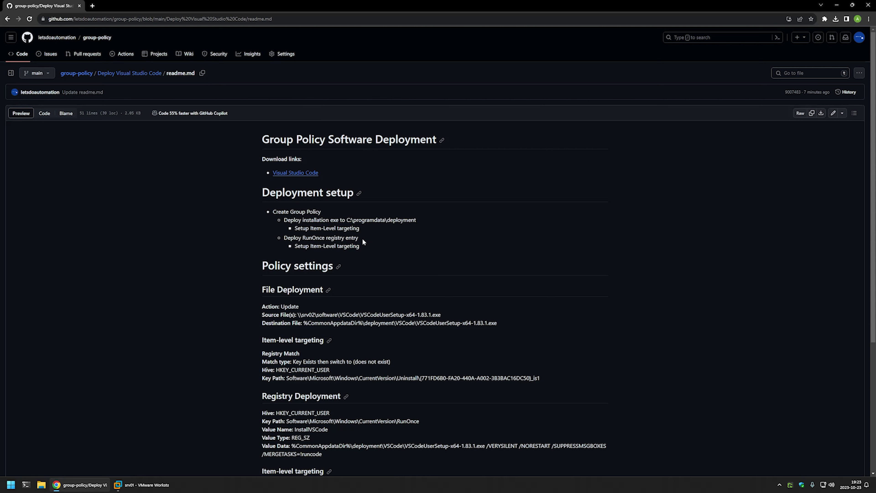
double_click(320, 238)
double_click(335, 238)
double_click(352, 238)
drag(309, 228, 358, 227)
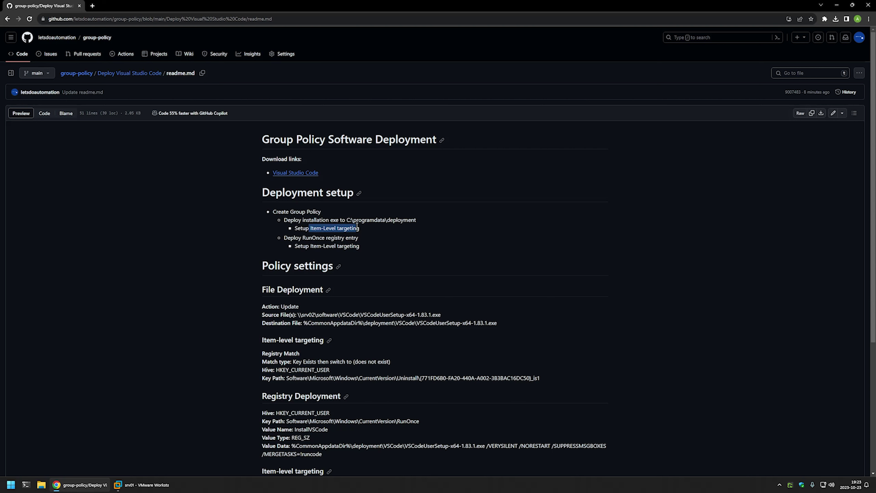
click(362, 238)
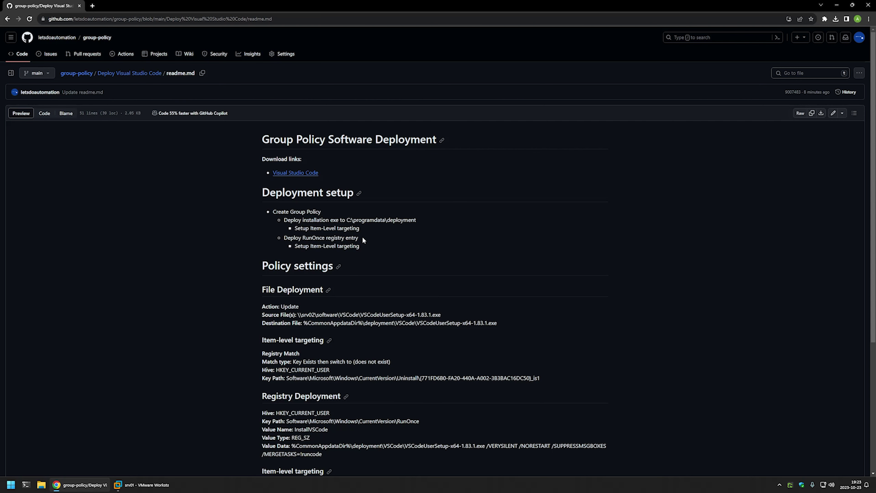
Look through the readme's Related videos section on Windows server setup, creating an MSI and the Windows registry.
scroll(364, 236, down, 5)
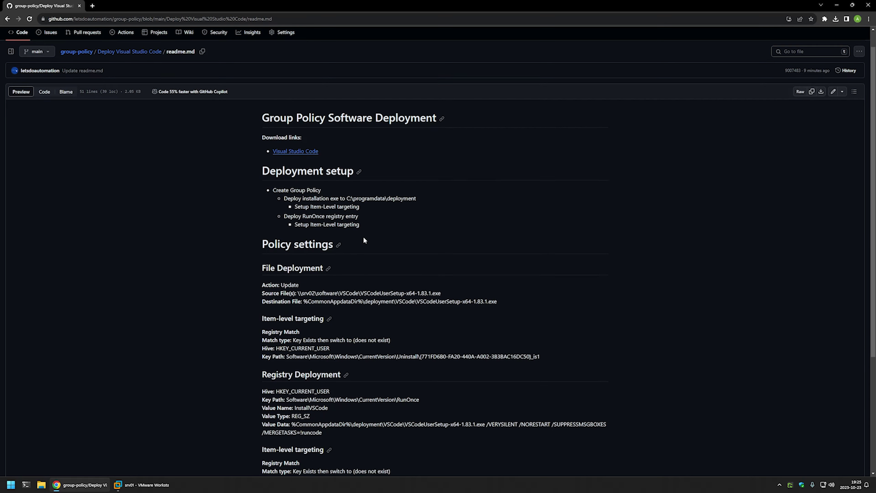
drag(461, 448, 377, 363)
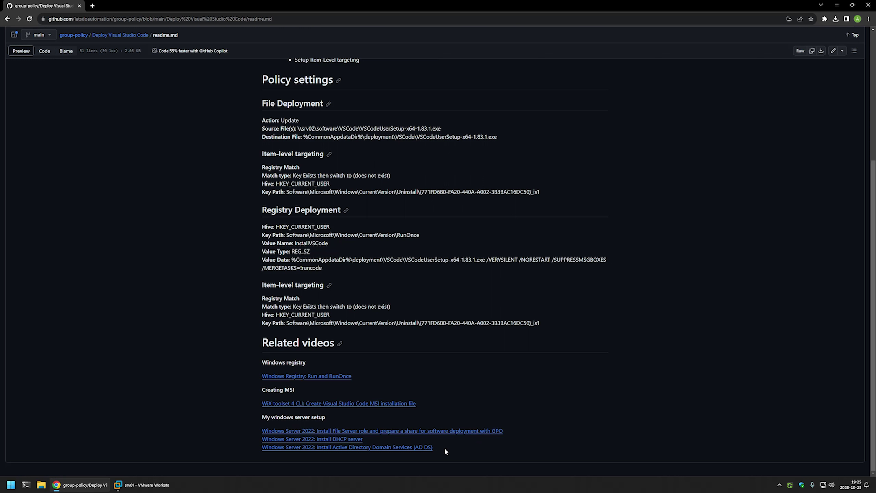
drag(445, 447, 240, 421)
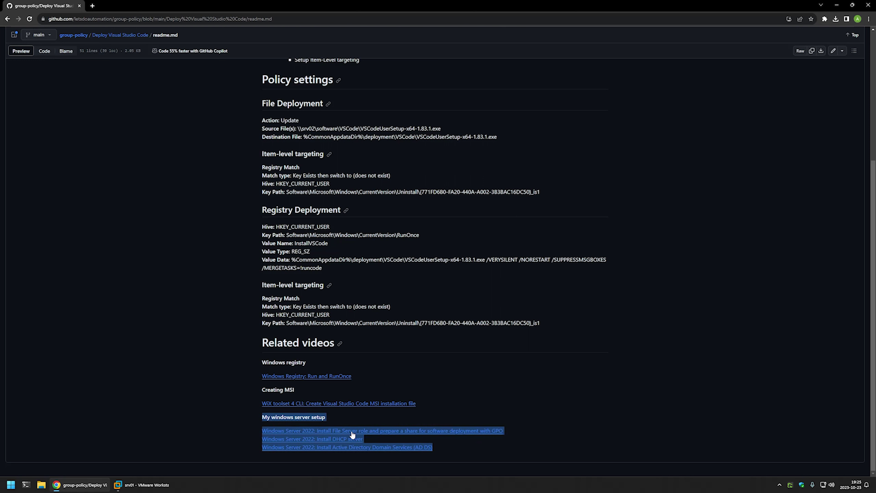
click(373, 417)
drag(419, 409, 248, 387)
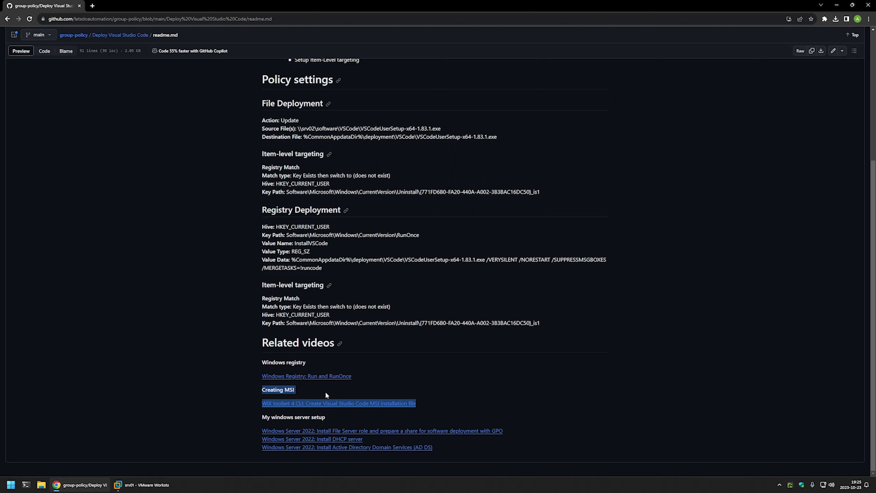
drag(361, 377, 338, 369)
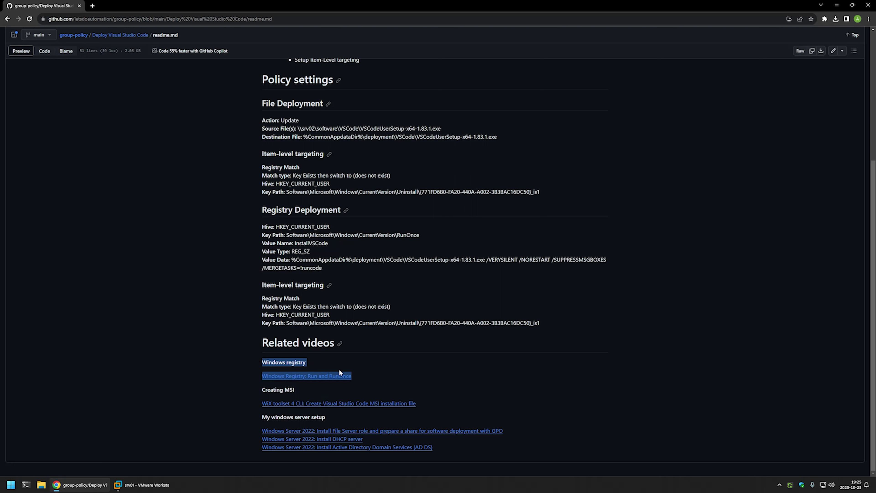
click(358, 372)
scroll(357, 372, up, 5)
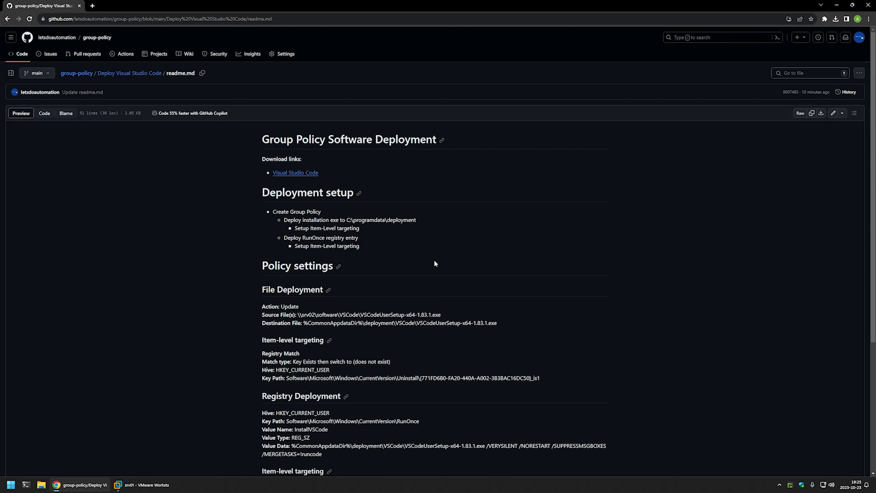
Open the readme's Visual Studio Code download link in a separate tab and download the x64 User Installer for Windows.
middle_click(307, 173)
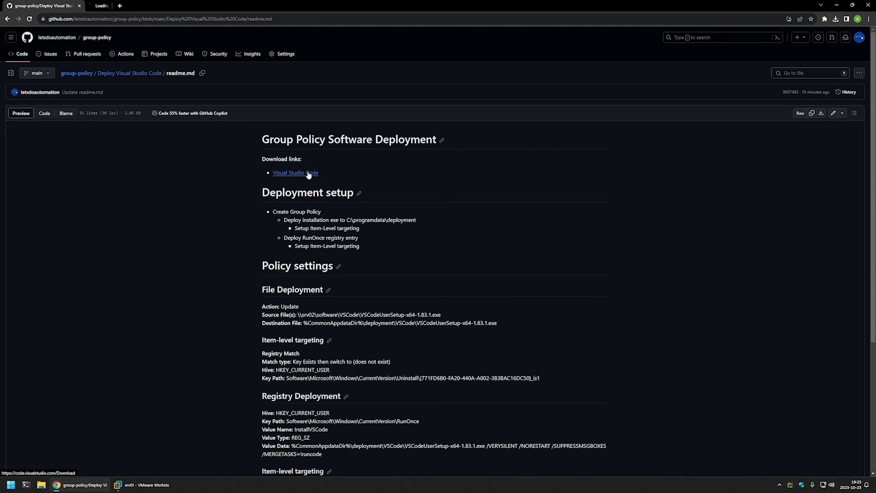
click(130, 6)
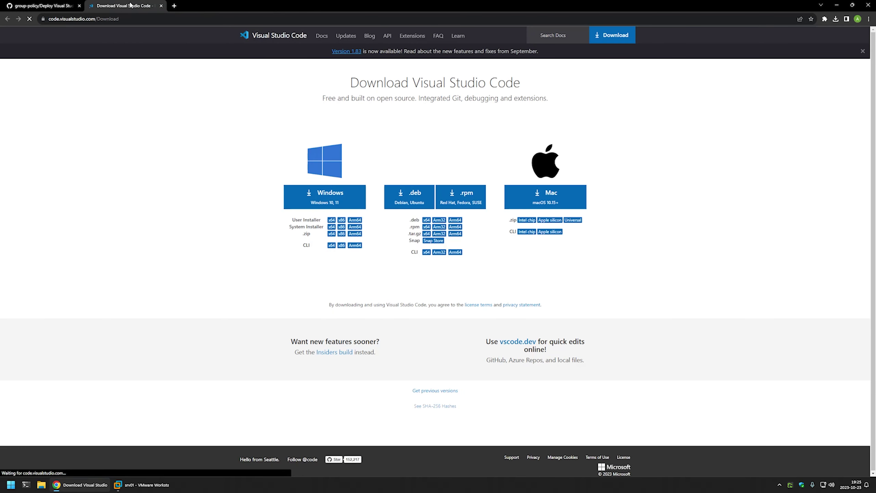
drag(290, 221, 327, 221)
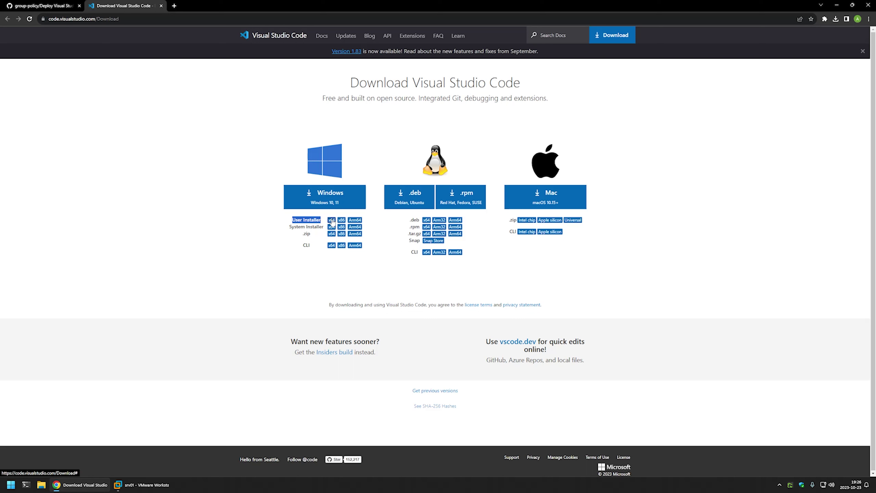
click(332, 220)
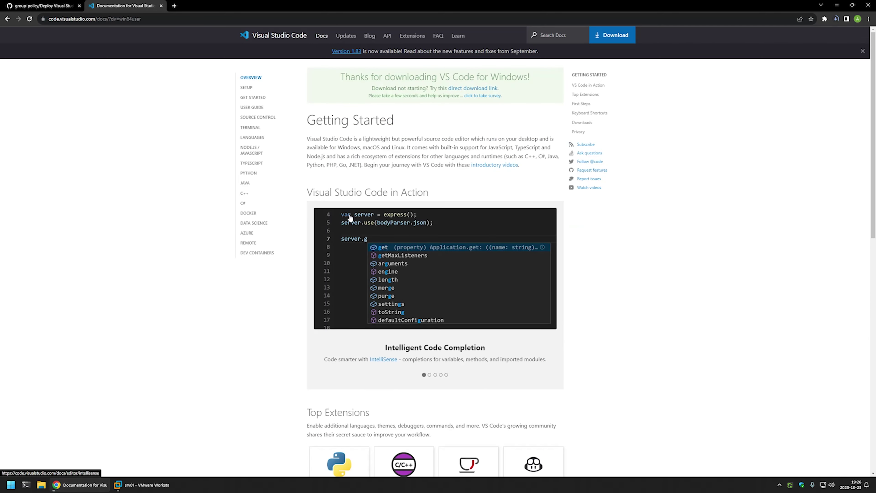
Open the Downloads folder, refresh it and copy the downloaded Visual Studio Code installer.
right_click(41, 484)
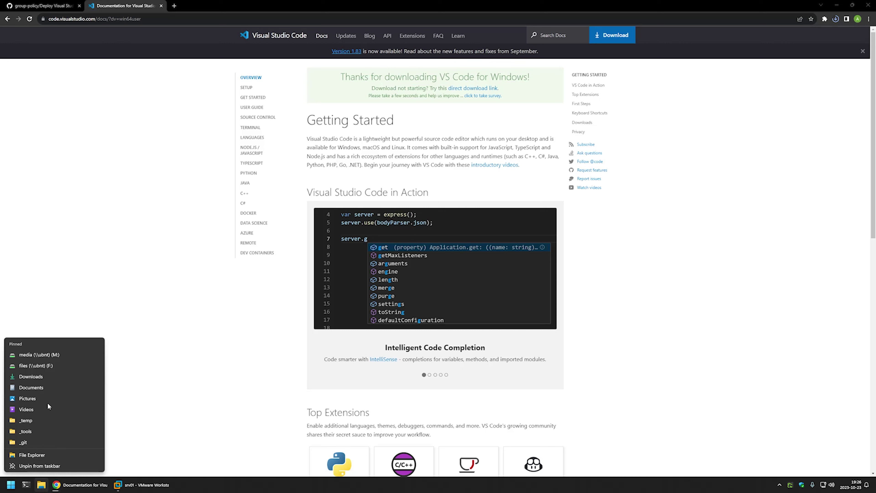
click(54, 380)
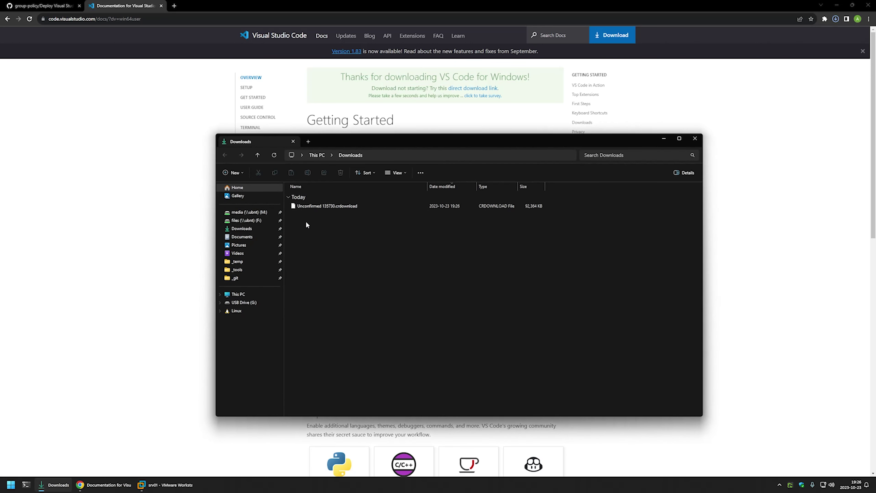
right_click(311, 221)
click(331, 248)
right_click(314, 205)
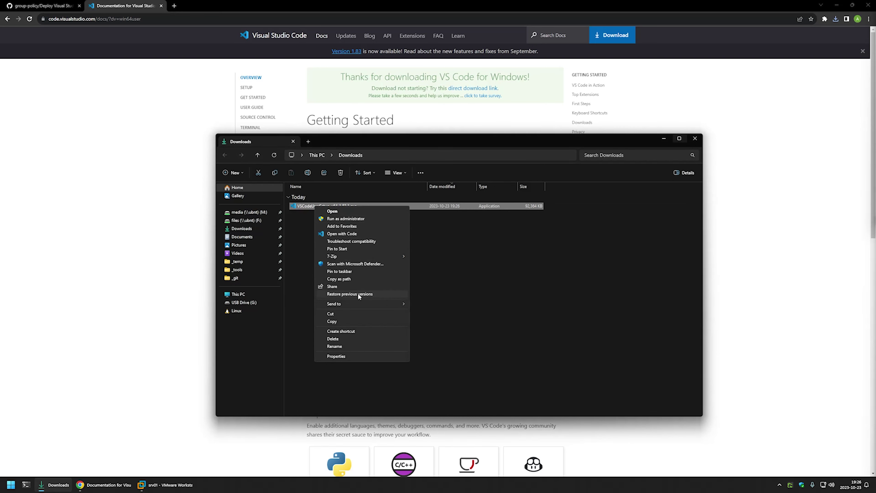
click(338, 319)
Switch to the srv01 machine in VMware Workstation, minimize Server Manager and paste the installer onto the desktop.
click(179, 483)
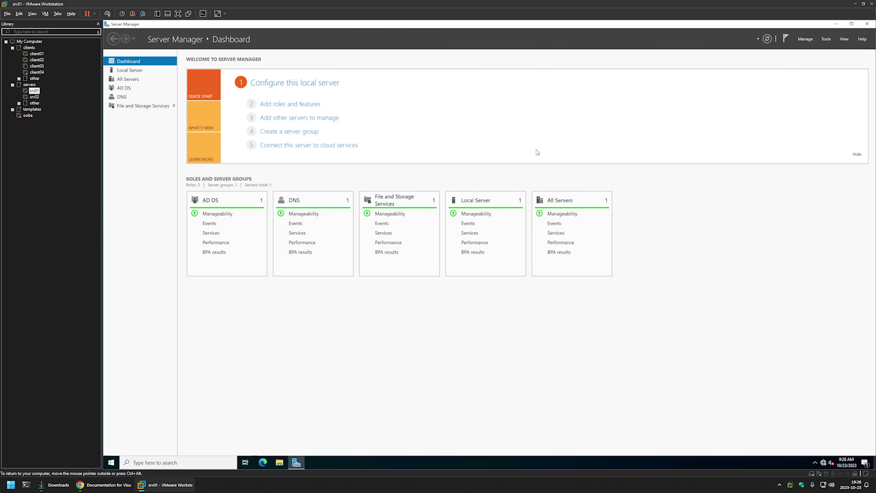
click(834, 24)
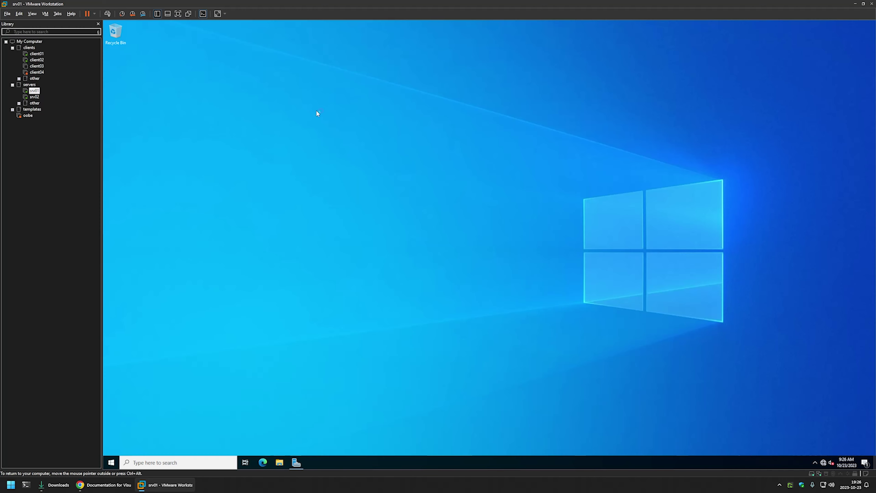
right_click(228, 116)
click(257, 148)
Browse to \\srv02 in File Explorer and open its software share.
click(279, 462)
click(408, 156)
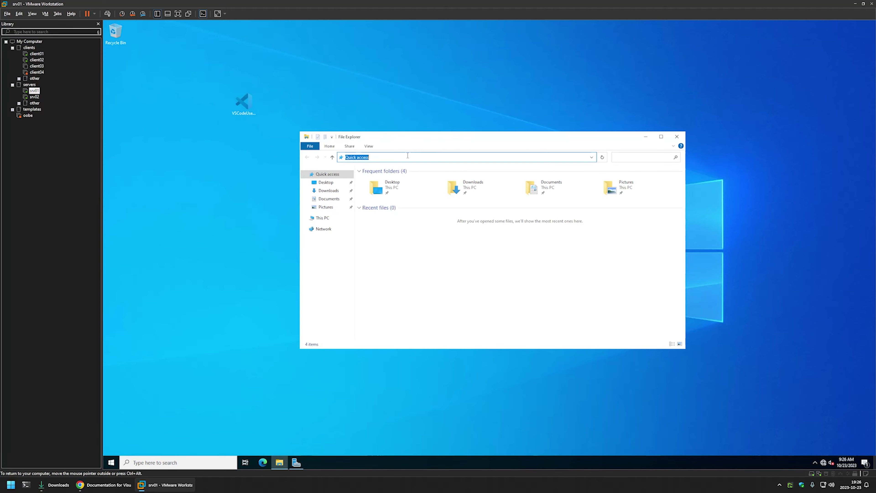
text(\\)
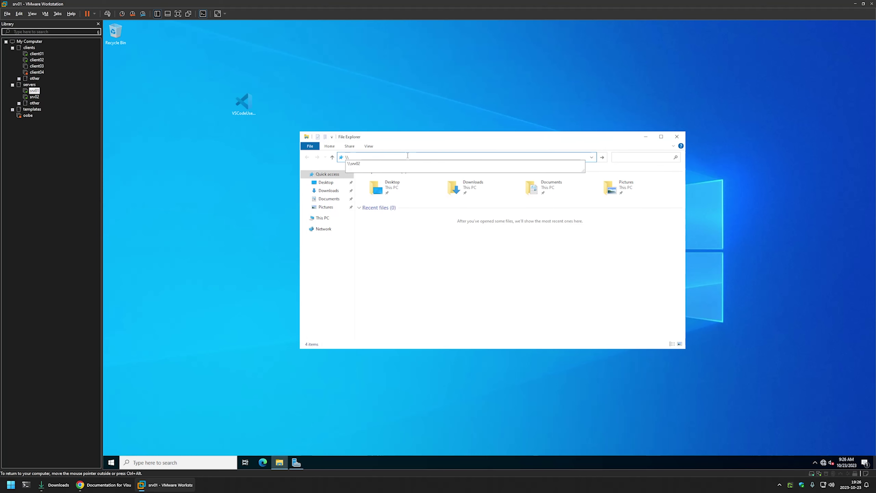
text(srv02)
key(Return)
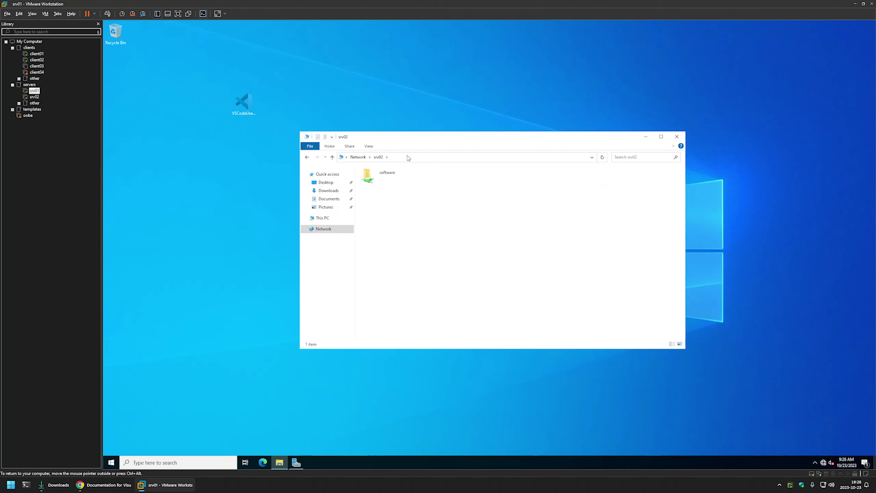
double_click(385, 176)
Create a folder named VSCode in the software share and copy the installer from the desktop into it.
right_click(386, 203)
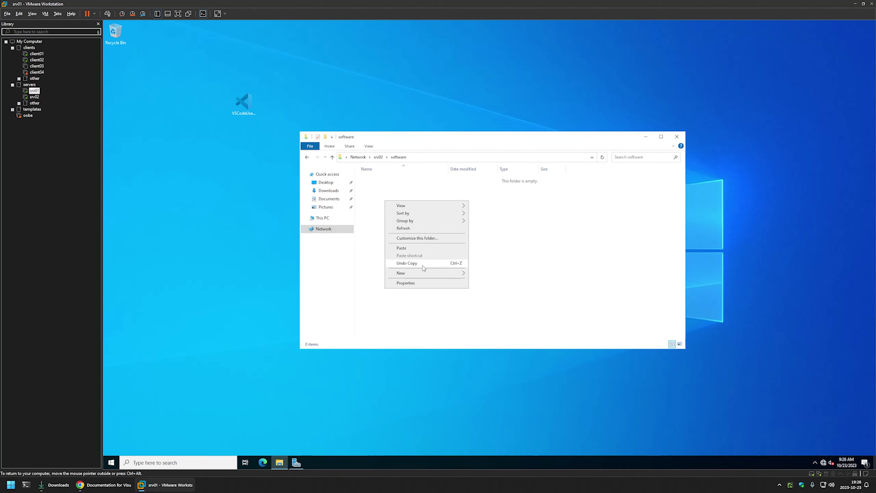
mouse_move(421, 273)
click(490, 277)
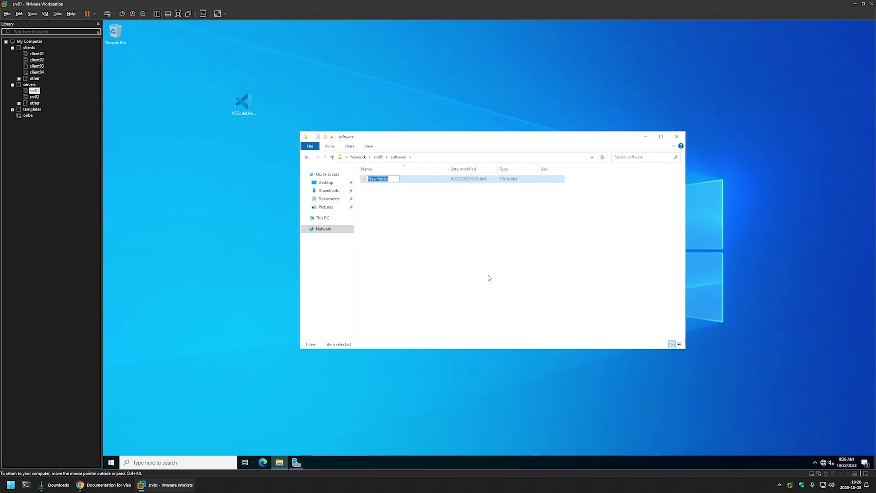
text(VSCode)
key(Return)
double_click(403, 179)
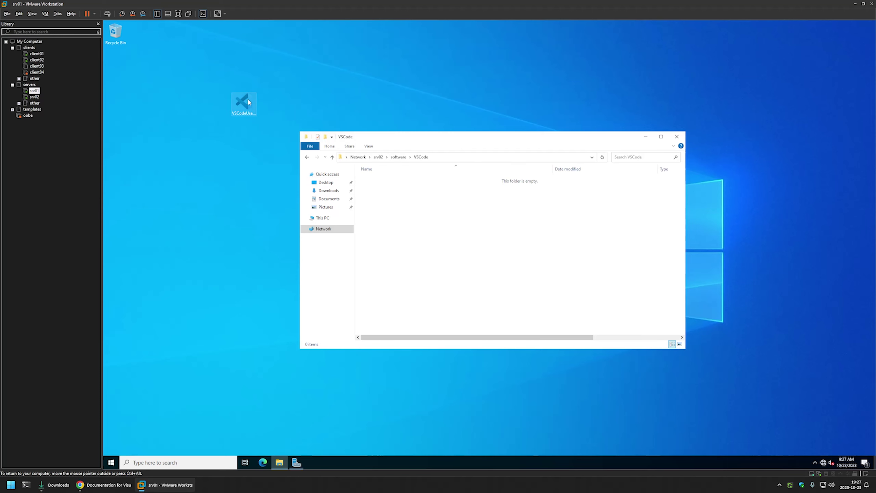
drag(248, 101, 388, 191)
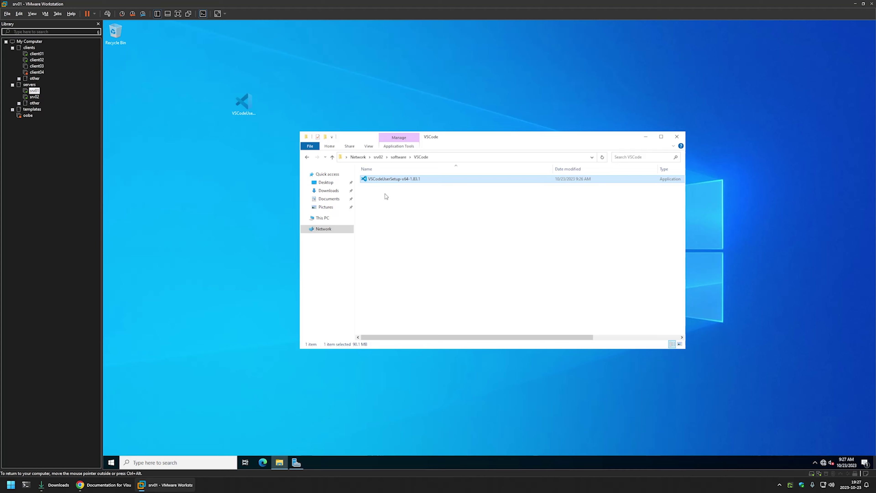
Check the VSCode folder's security permissions for Authenticated Users, then close its properties without changing anything.
right_click(386, 196)
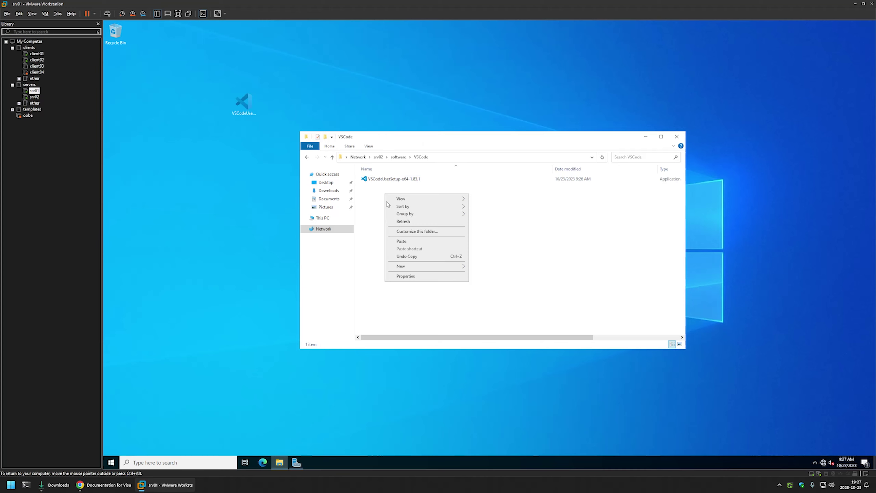
click(410, 276)
drag(255, 103, 451, 177)
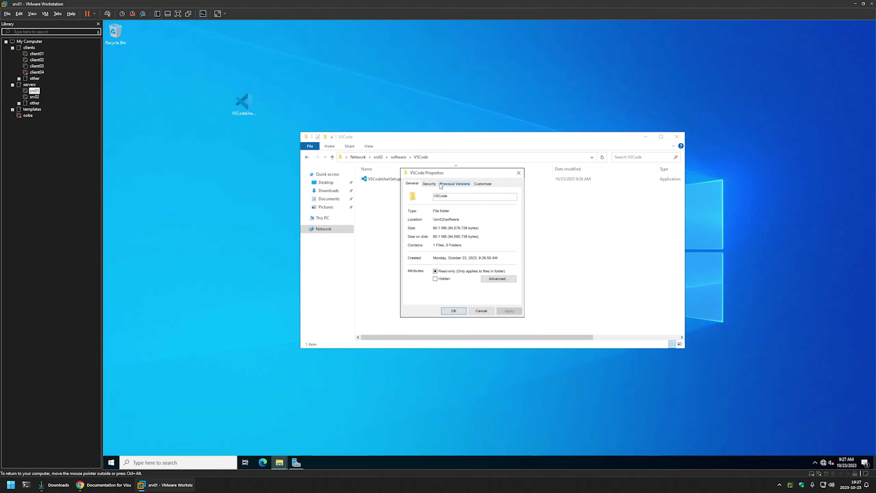
click(429, 183)
click(502, 233)
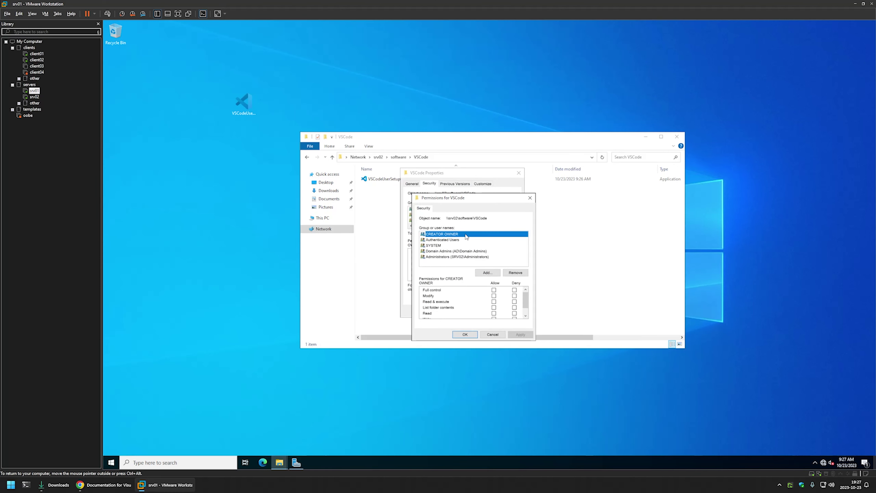
click(449, 239)
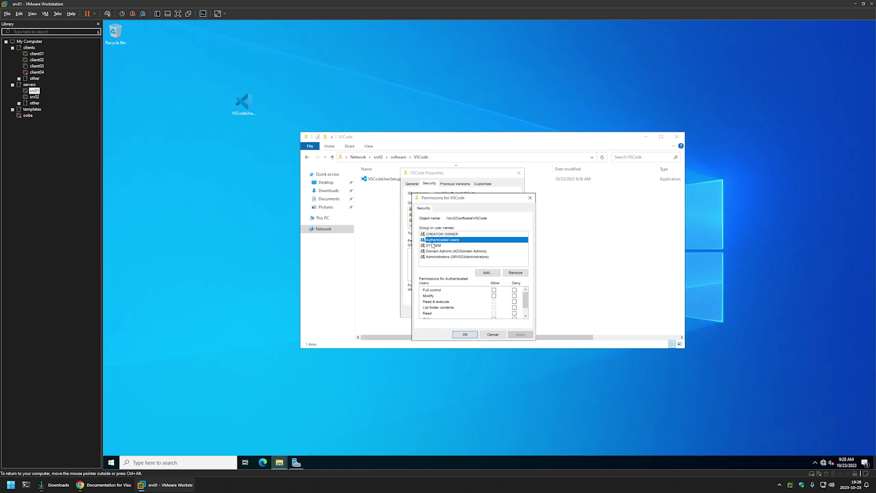
click(530, 197)
click(518, 172)
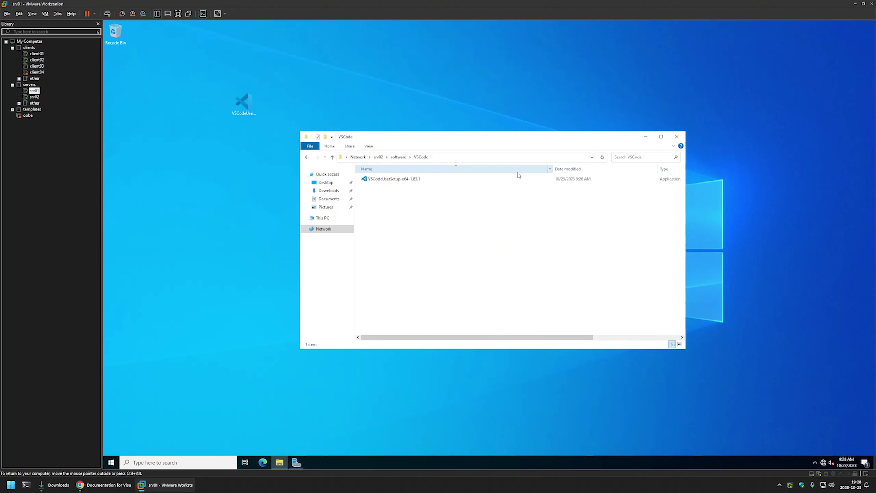
Bring up Server Manager and open the Group Policy Management console.
click(296, 463)
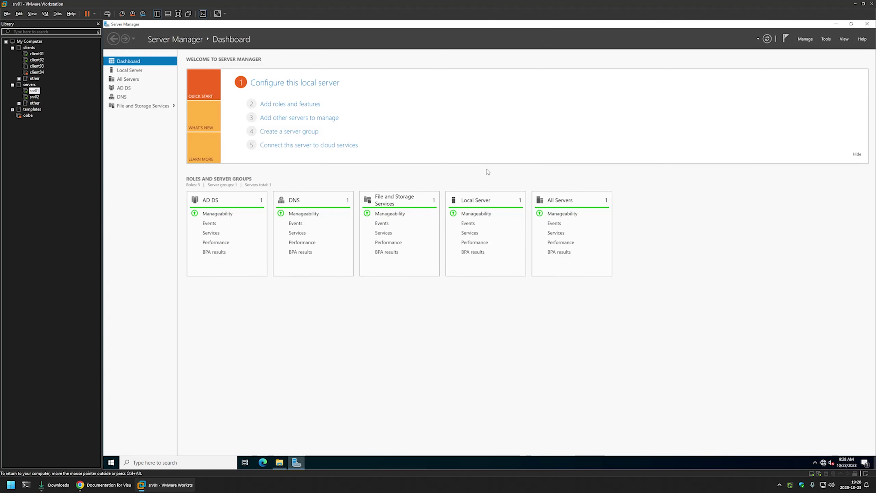
click(828, 40)
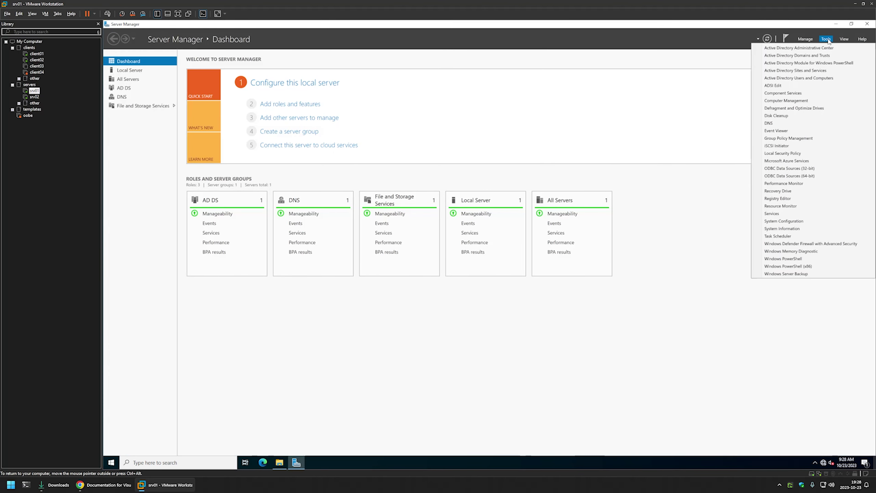
click(808, 139)
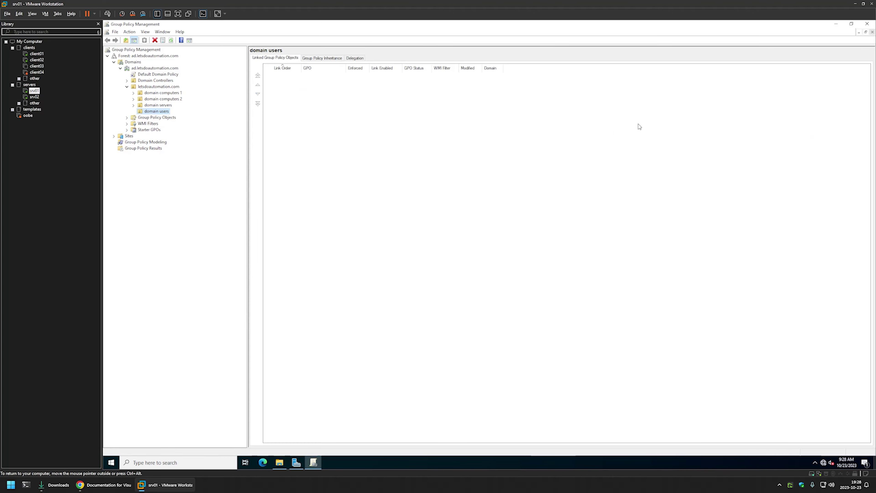
Create a new group policy object named Deploy VSCode under Group Policy Objects.
right_click(155, 119)
click(174, 122)
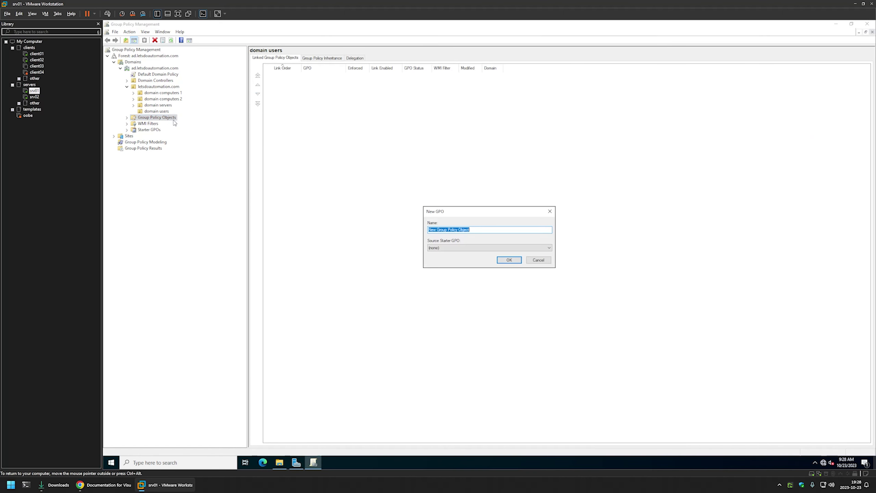
text(Deploy VSCode)
click(509, 259)
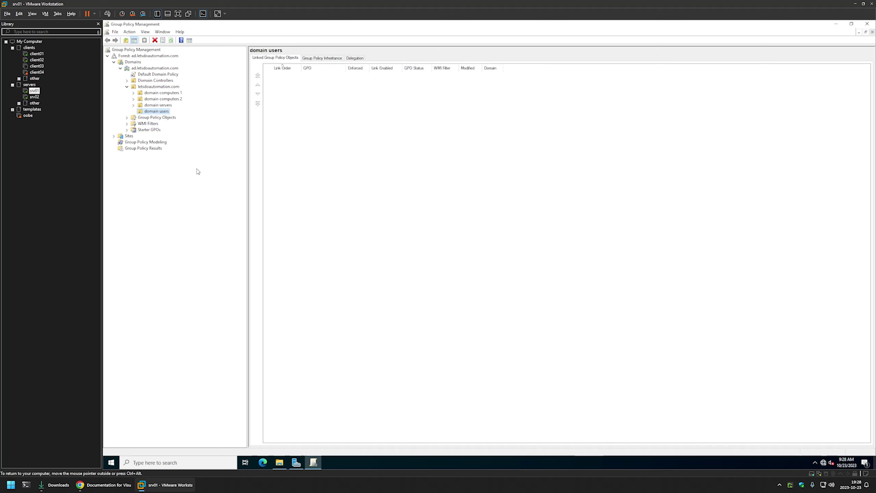
Open the Deploy VSCode policy object for editing and move its editor window clear of the console tree.
click(127, 118)
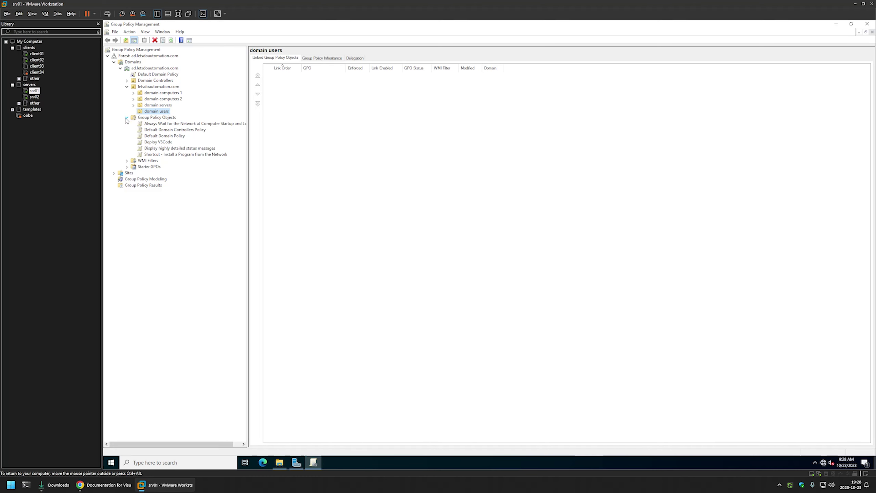
right_click(156, 144)
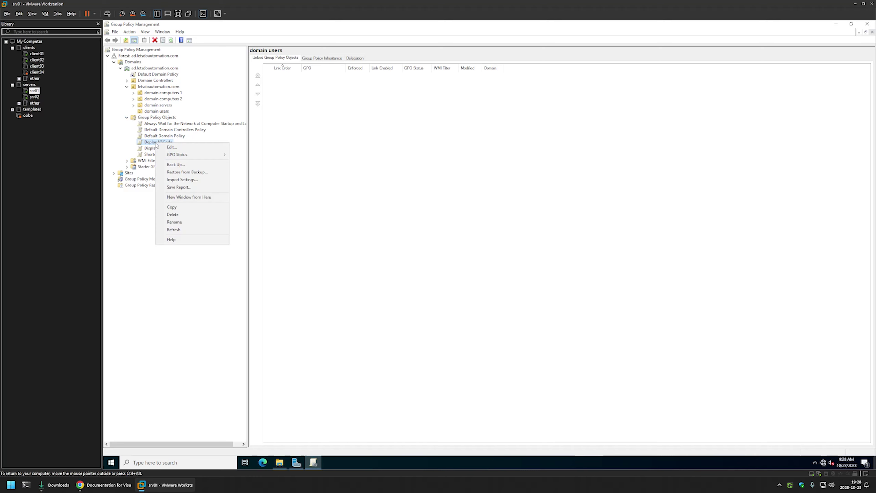
click(176, 151)
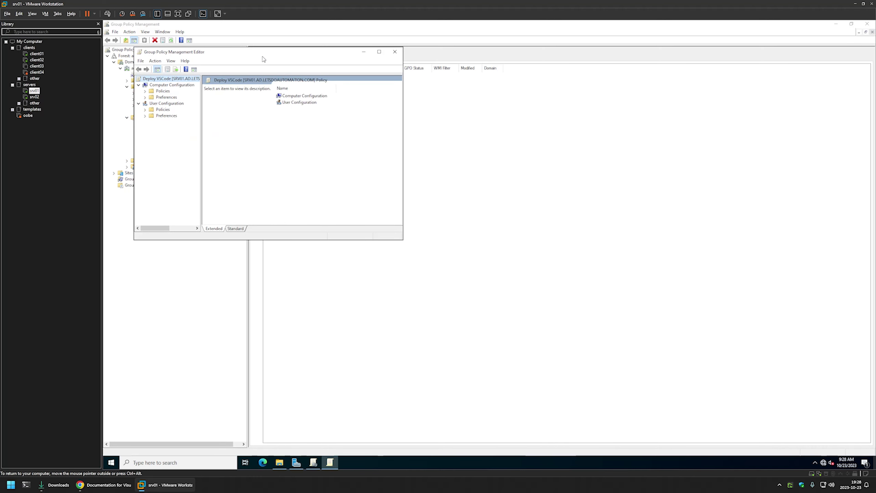
drag(266, 52, 500, 119)
Start a new File preference item under the User Configuration preferences, in Windows Settings > Files.
click(397, 171)
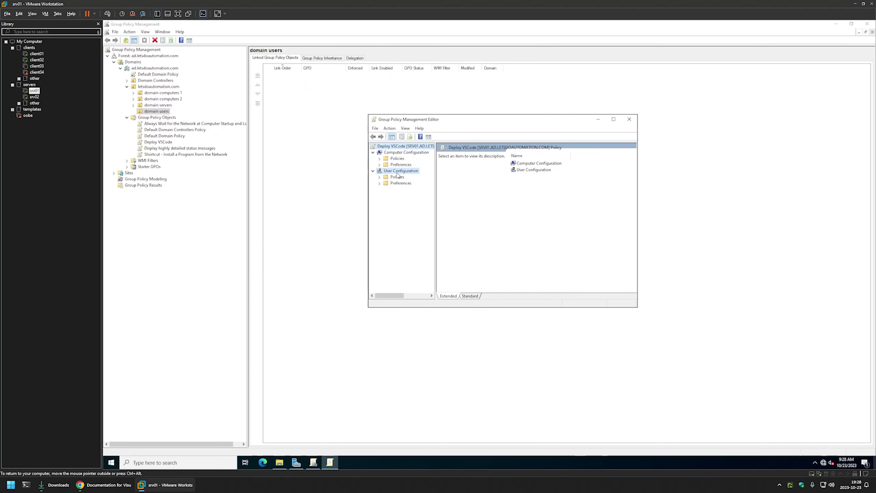
click(379, 183)
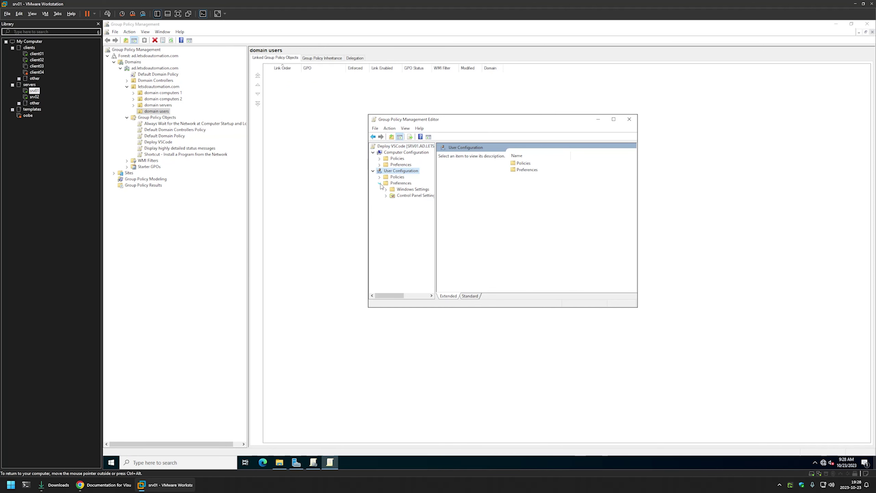
click(385, 189)
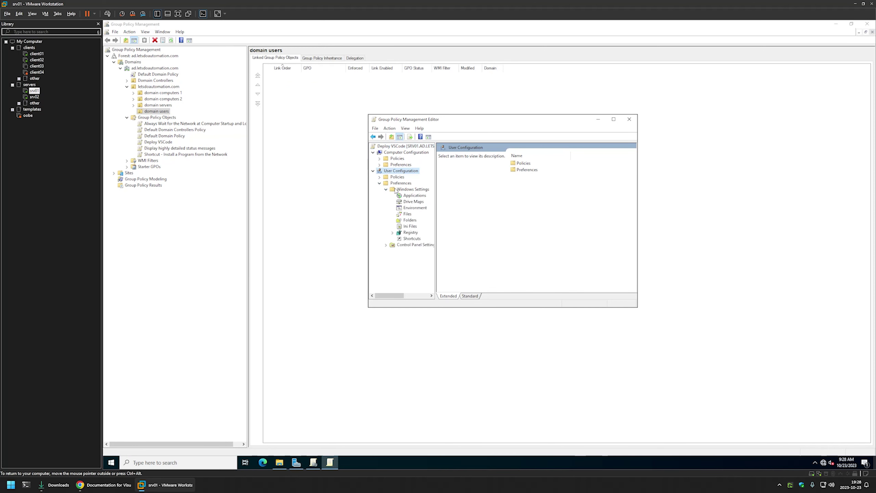
click(396, 190)
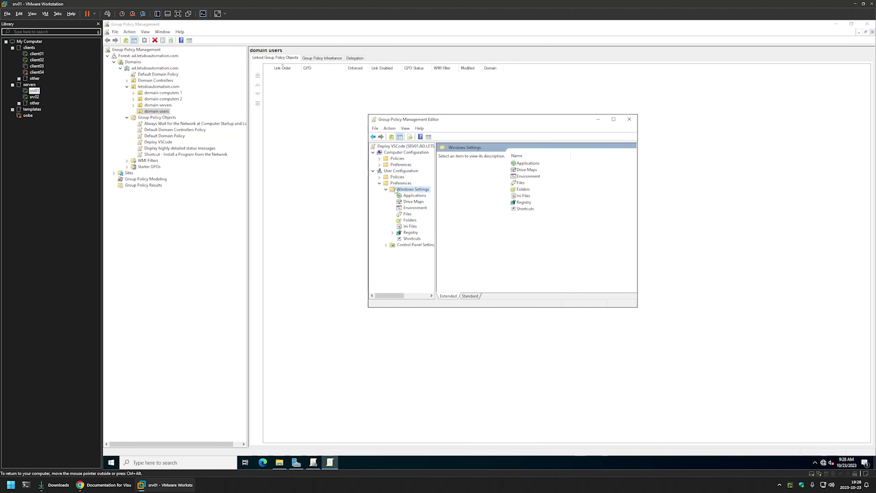
click(408, 214)
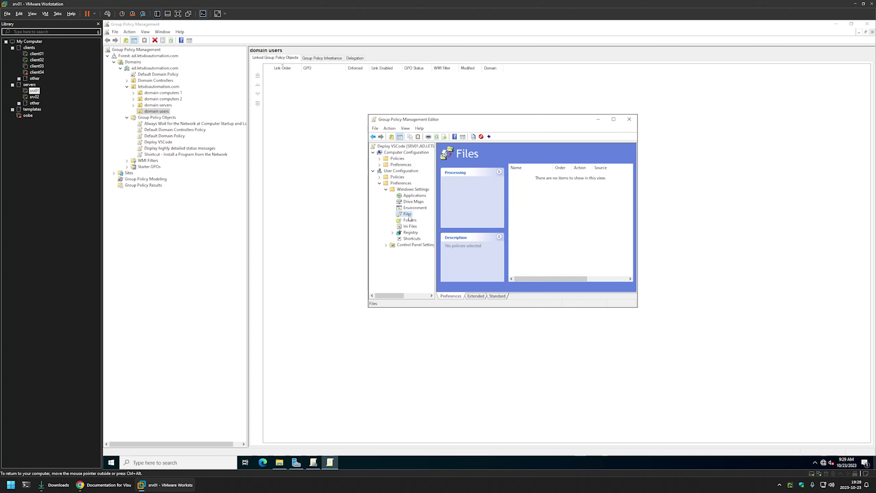
right_click(552, 195)
mouse_move(583, 199)
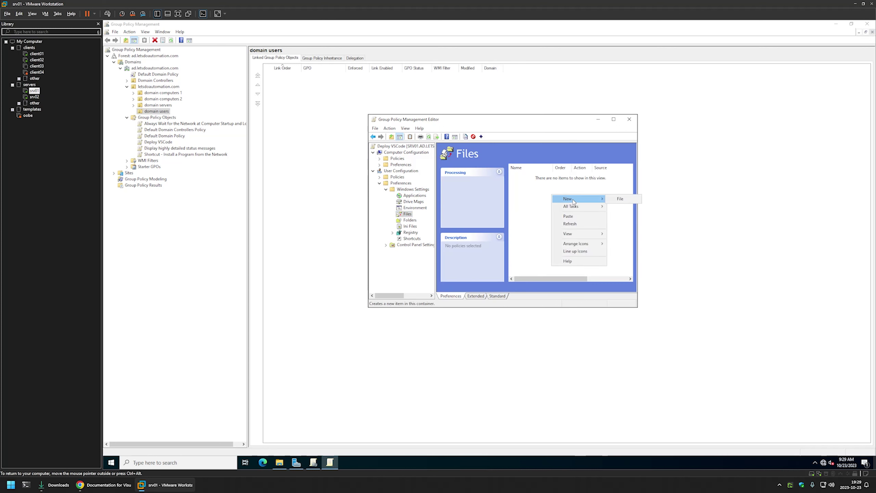
click(624, 199)
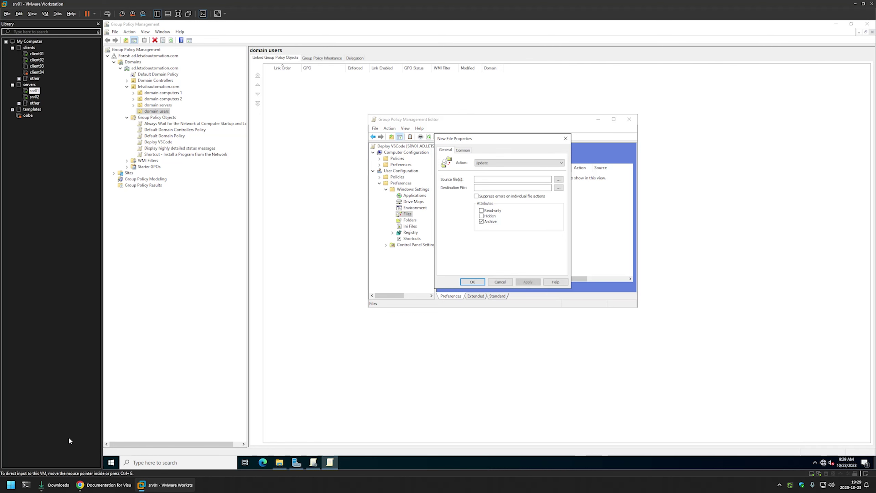
Copy \\srv02\software\VSCode\VSCodeUserSetup-x64-1.83.1.exe from the GitHub readme in Chrome into the new file item's source in the srv01 virtual machine.
click(104, 484)
click(42, 6)
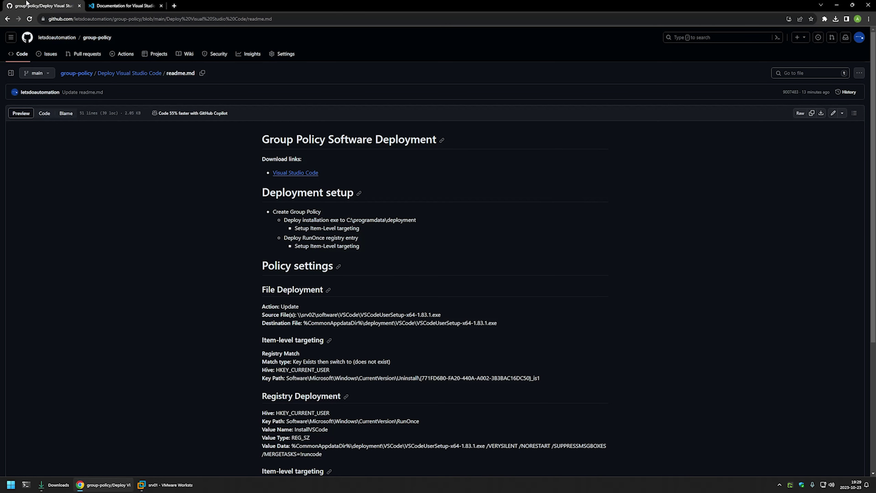
scroll(220, 152, down, 4)
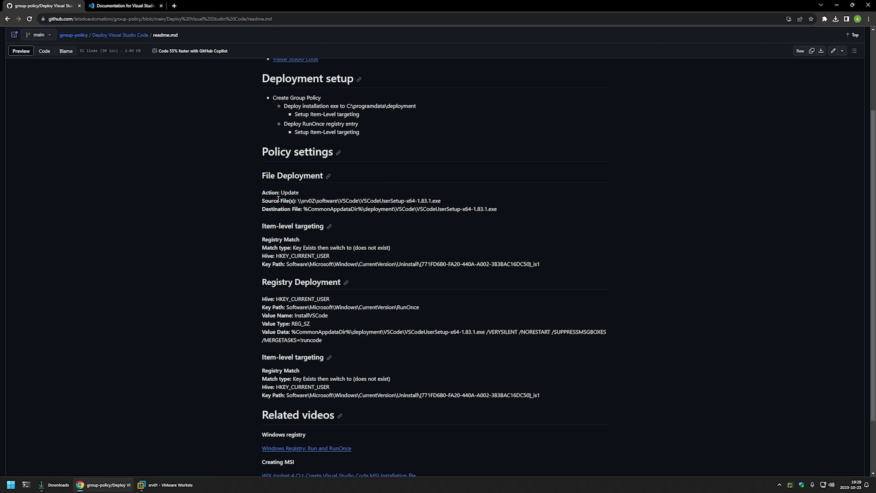
drag(296, 202, 441, 202)
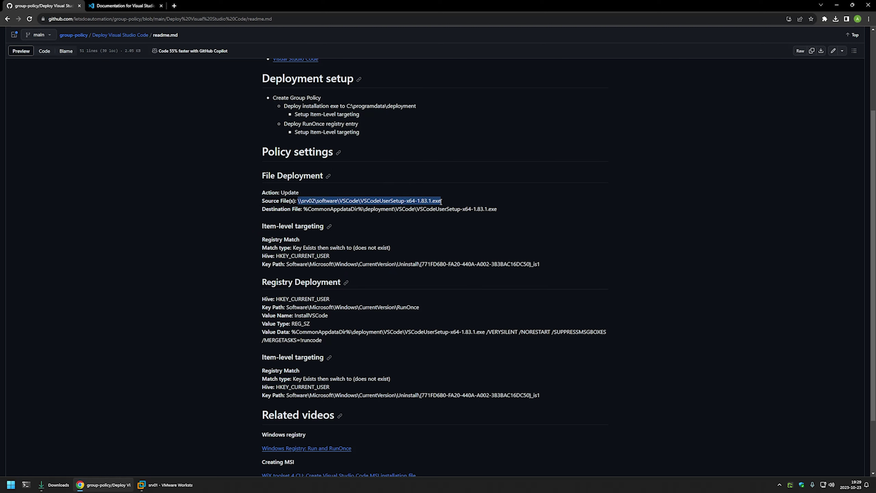
right_click(441, 202)
click(455, 206)
click(166, 484)
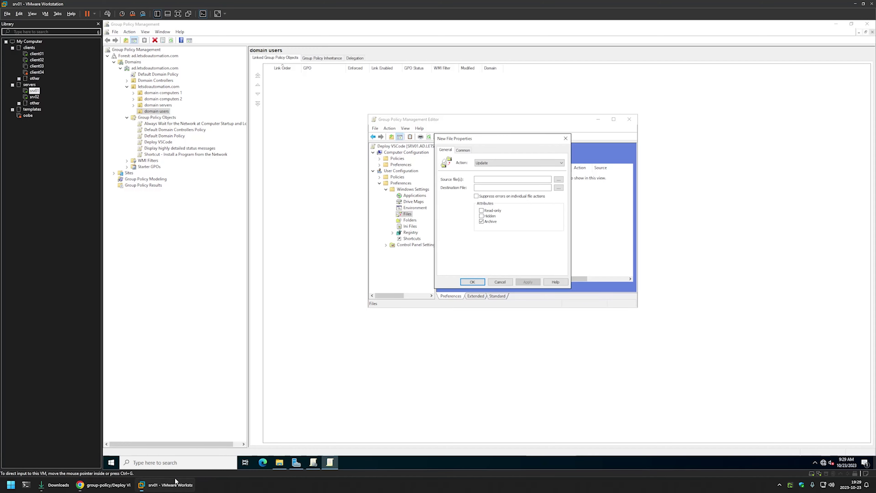
right_click(490, 177)
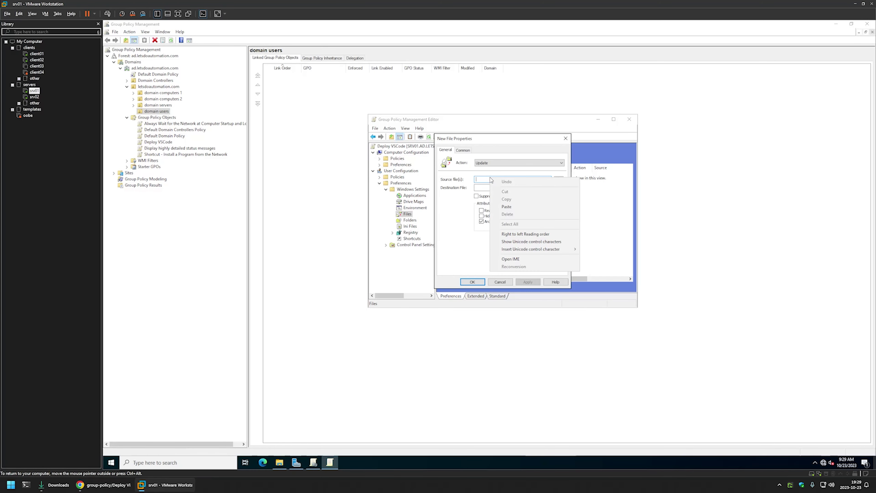
click(510, 206)
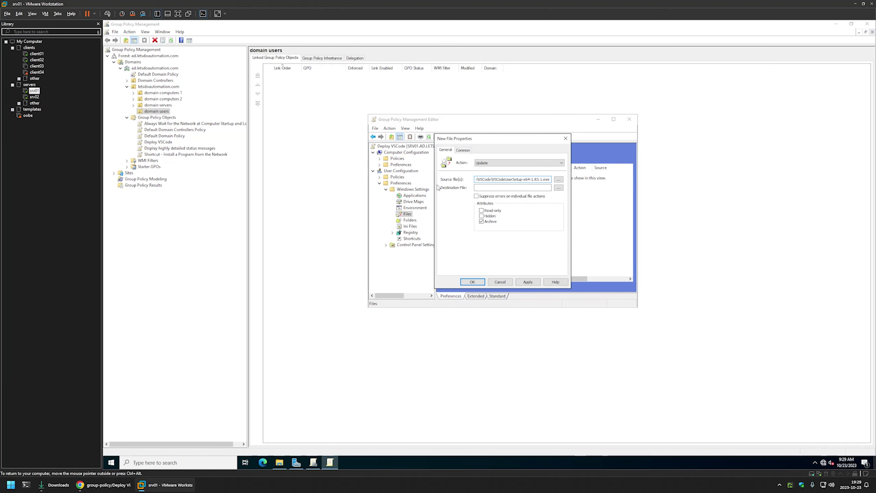
Copy %CommonAppdataDir%\deployment\VSCode\VSCodeUserSetup-x64-1.83.1.exe from the readme in Chrome into the file item's destination in the srv01 virtual machine.
click(103, 485)
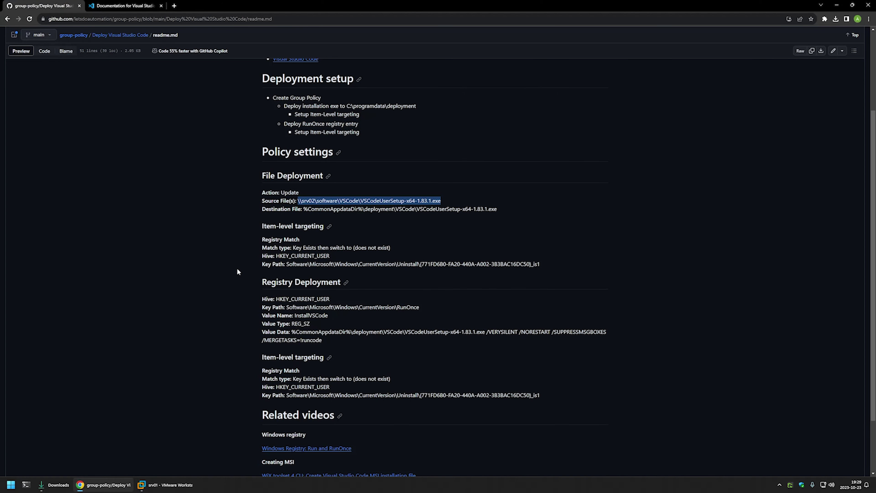
drag(303, 209, 502, 211)
right_click(503, 212)
click(501, 214)
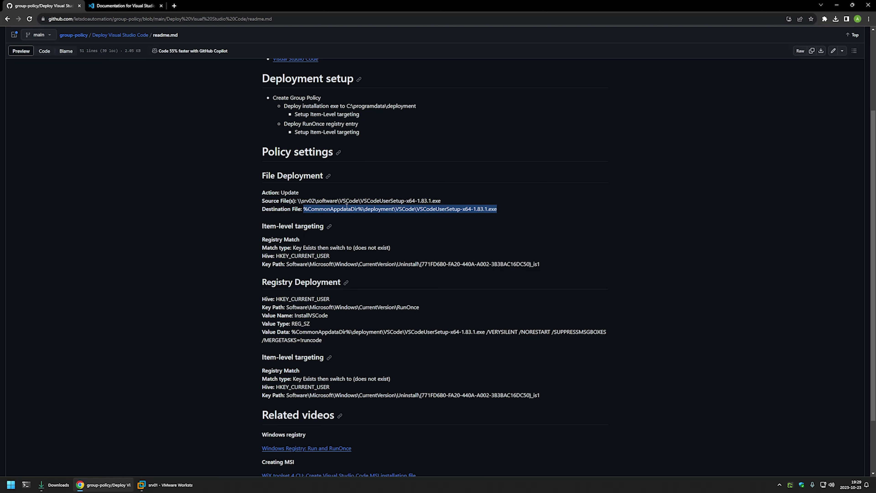
click(329, 208)
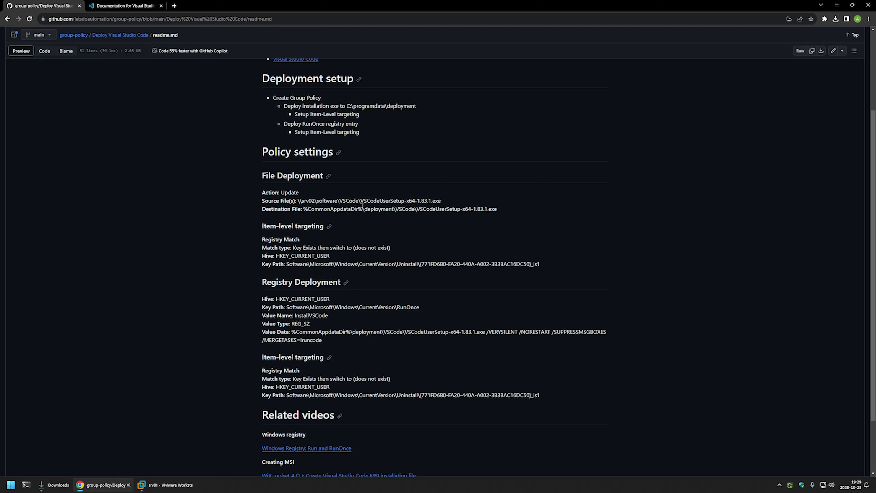
drag(362, 206, 304, 209)
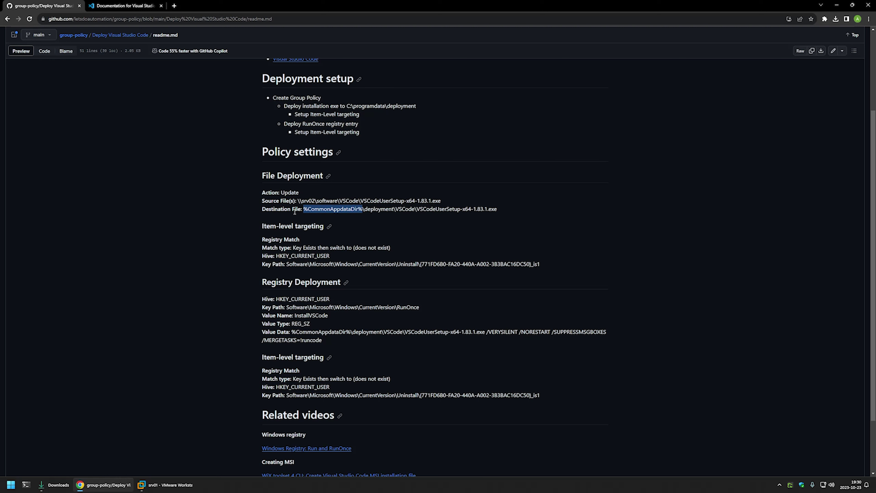
click(181, 485)
right_click(506, 187)
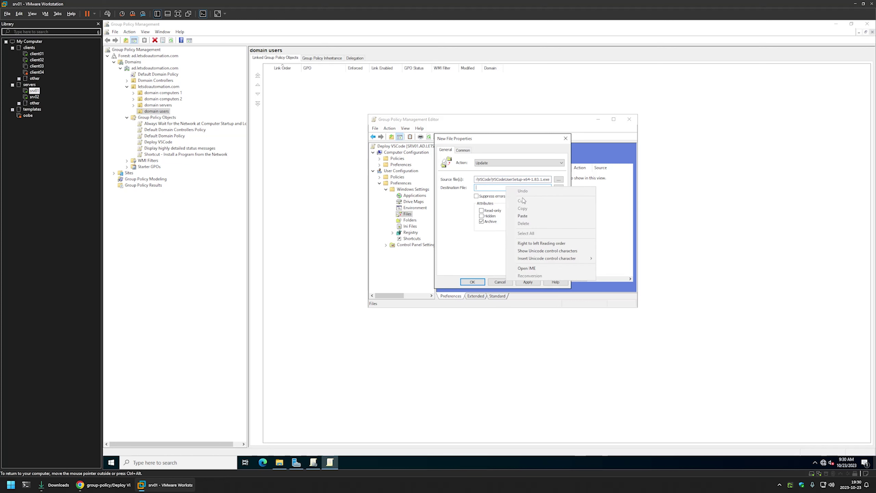
click(523, 215)
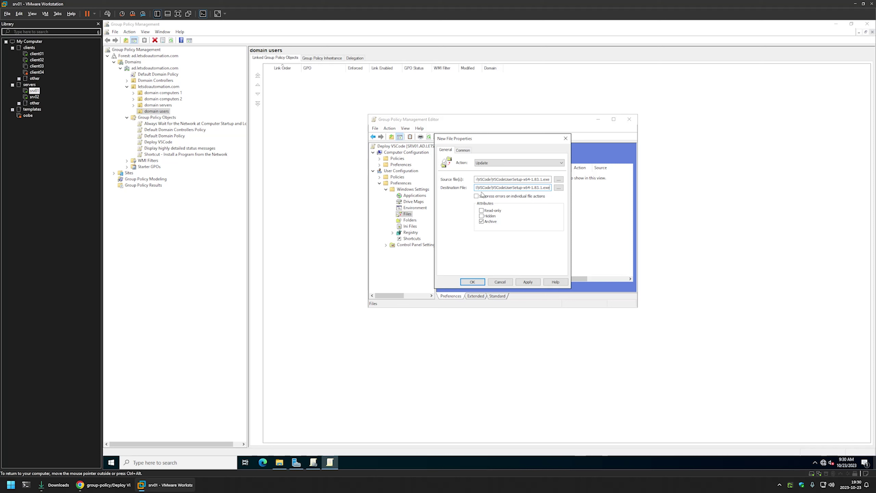
Enable item-level targeting for the file item and add a Registry Match targeting item.
click(468, 152)
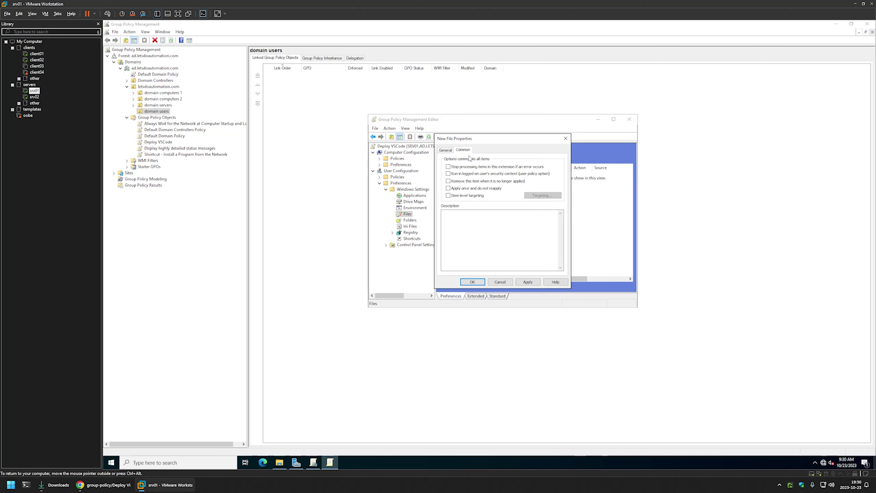
click(467, 195)
click(533, 196)
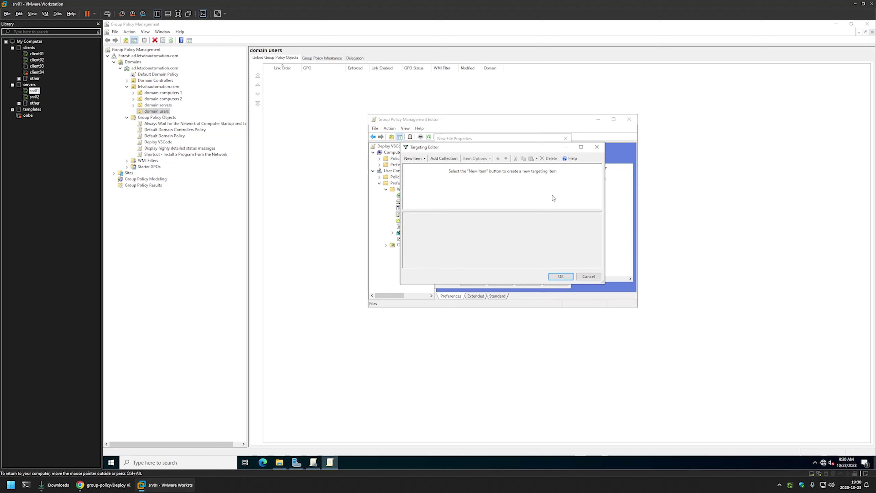
click(416, 161)
click(435, 319)
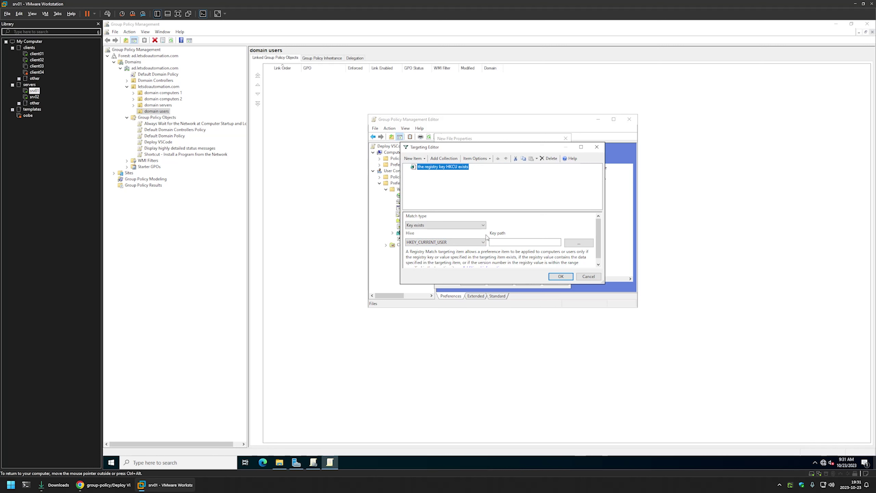
Copy the key path Software\Microsoft\Windows\CurrentVersion\Uninstall\{771FD6B0-FA20-440A-A002-3B3BAC16DC50}_is1 from the Chrome readme into the registry match's key path in srv01.
click(507, 242)
click(103, 484)
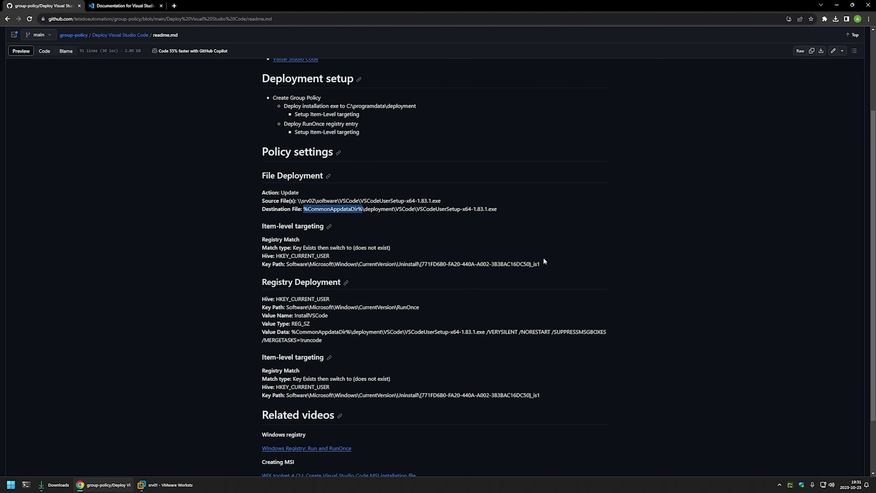
drag(544, 261, 286, 265)
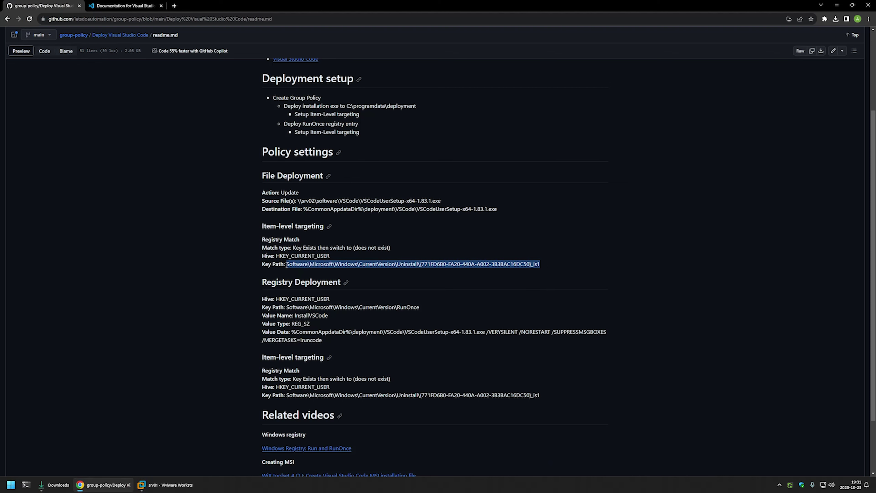
right_click(286, 264)
click(296, 271)
click(166, 485)
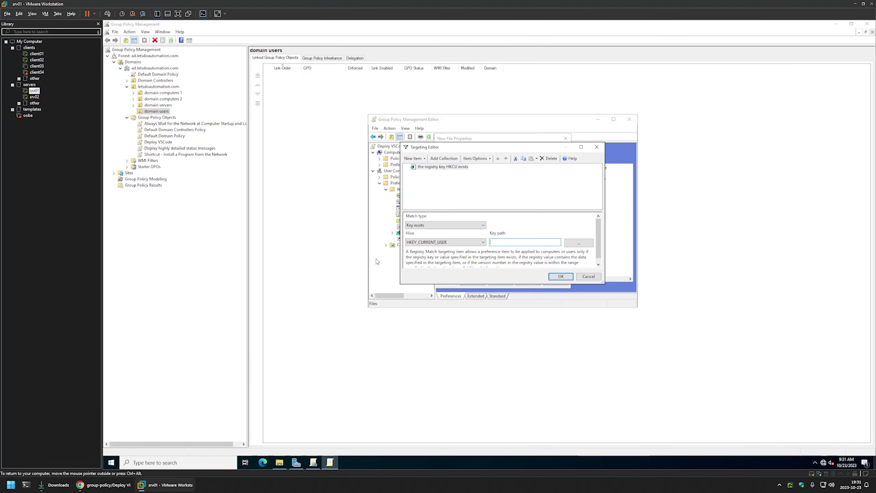
right_click(513, 243)
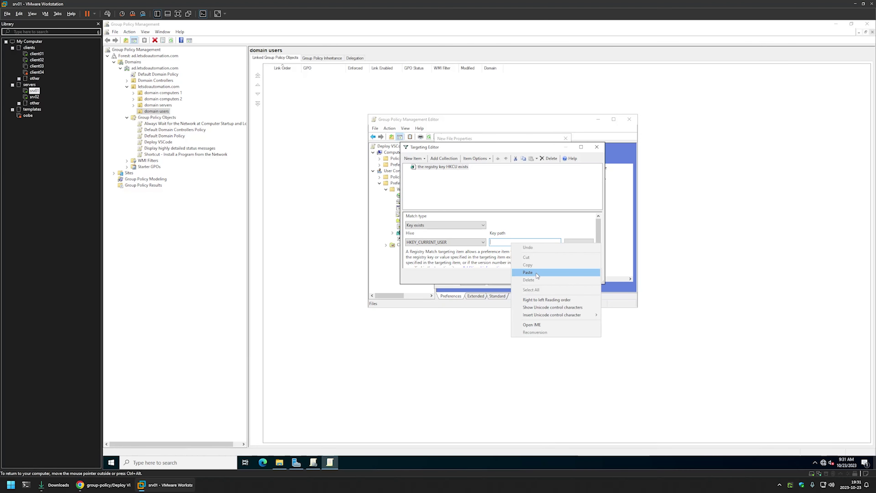
click(535, 272)
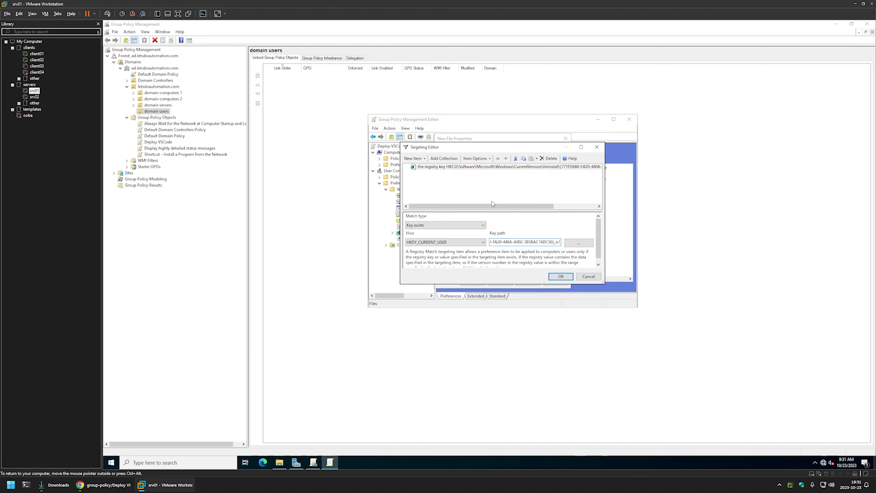
Switch the registry match condition to Is Not so it applies when the key does not exist.
drag(492, 206, 589, 201)
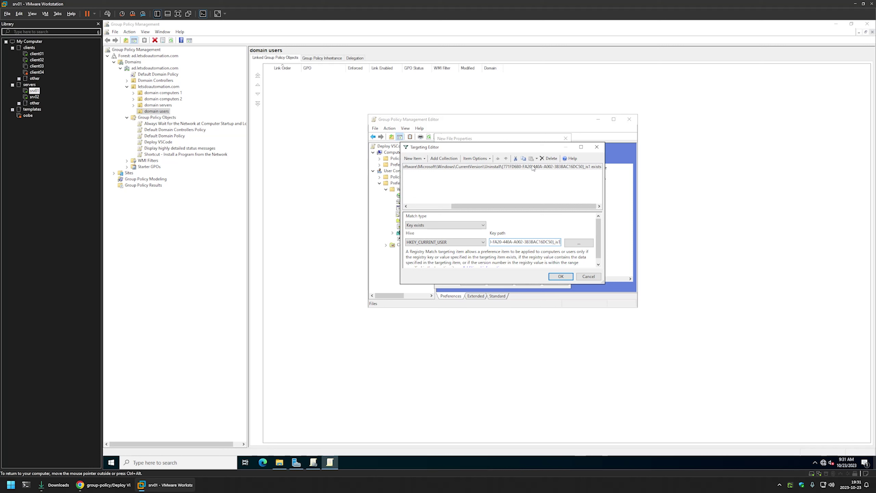
click(477, 158)
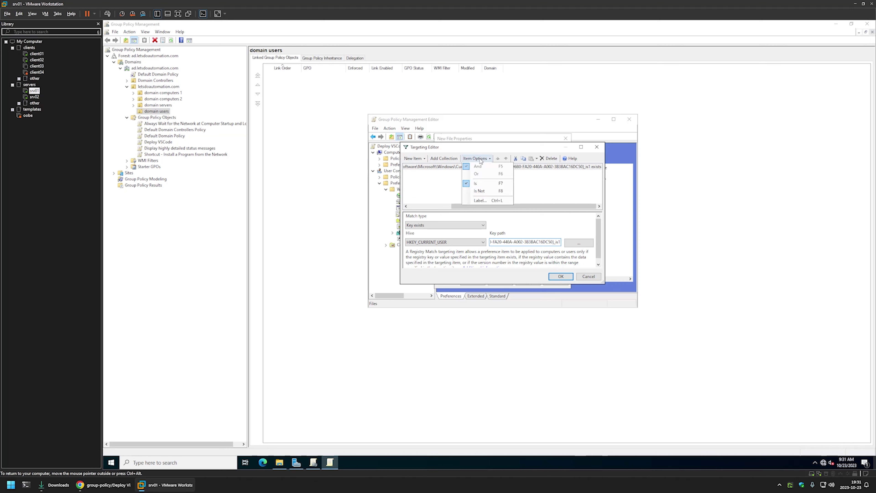
click(485, 192)
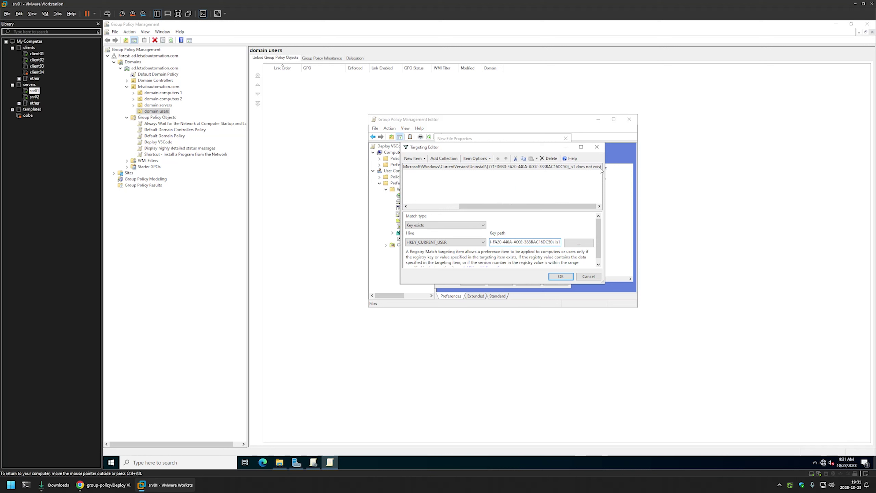
Accept the registry match targeting and save the new VSCode installer file item.
mouse_move(571, 206)
mouse_down()
mouse_move(488, 207)
mouse_move(570, 206)
mouse_up()
click(562, 277)
click(527, 282)
click(483, 281)
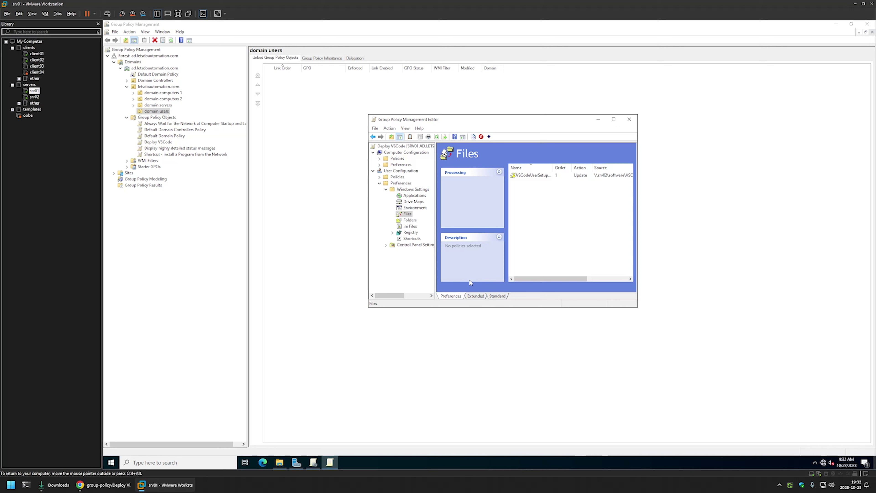
Start a new registry item under the user configuration's Windows Settings preferences.
click(411, 232)
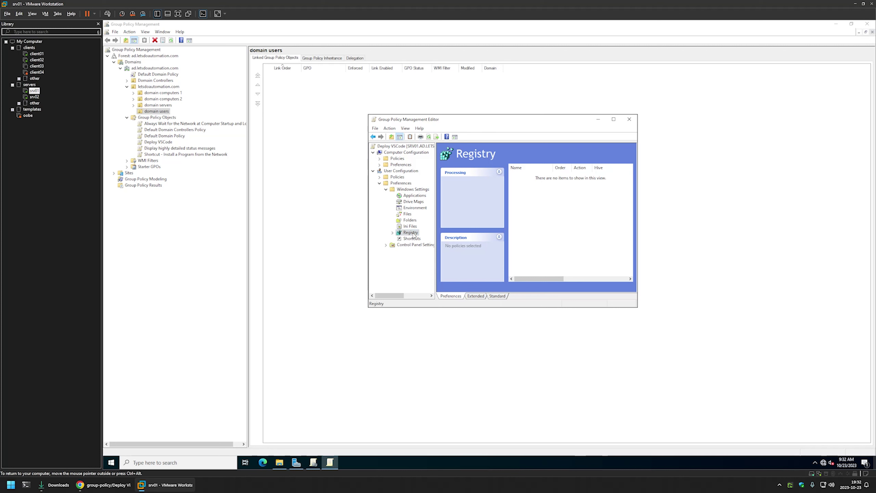
right_click(549, 191)
mouse_move(568, 197)
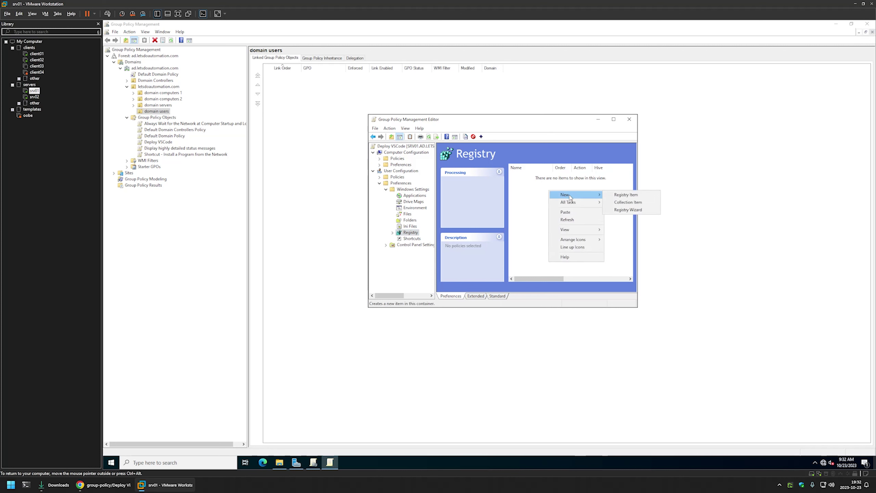
click(626, 196)
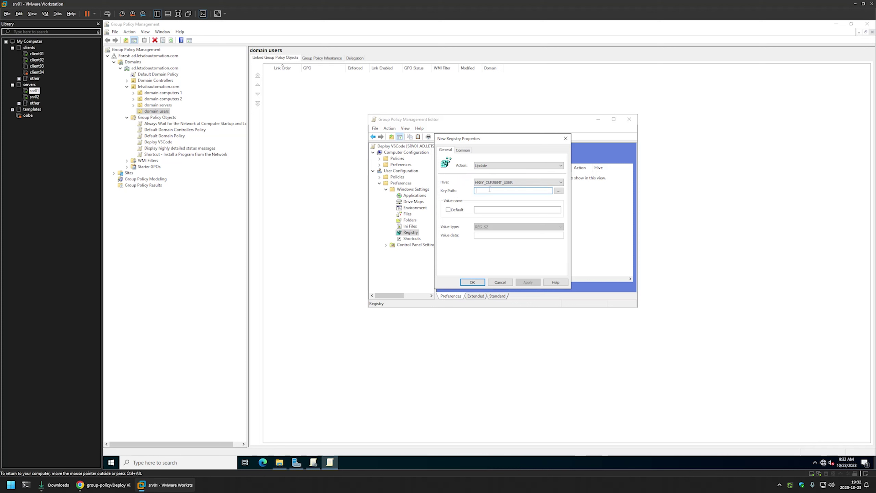
Copy the key path Software\Microsoft\Windows\CurrentVersion\RunOnce from the readme in Chrome into the new registry item's key path in srv01.
click(94, 485)
scroll(422, 242, down, 2)
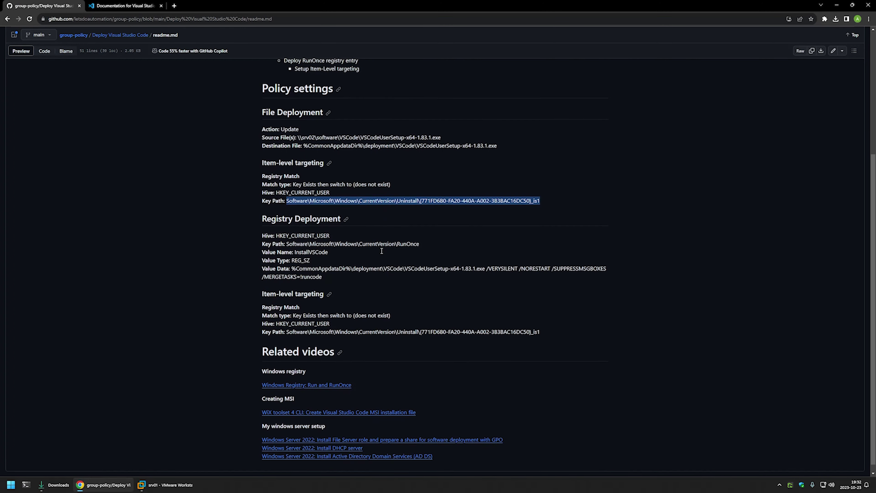
drag(420, 235, 285, 235)
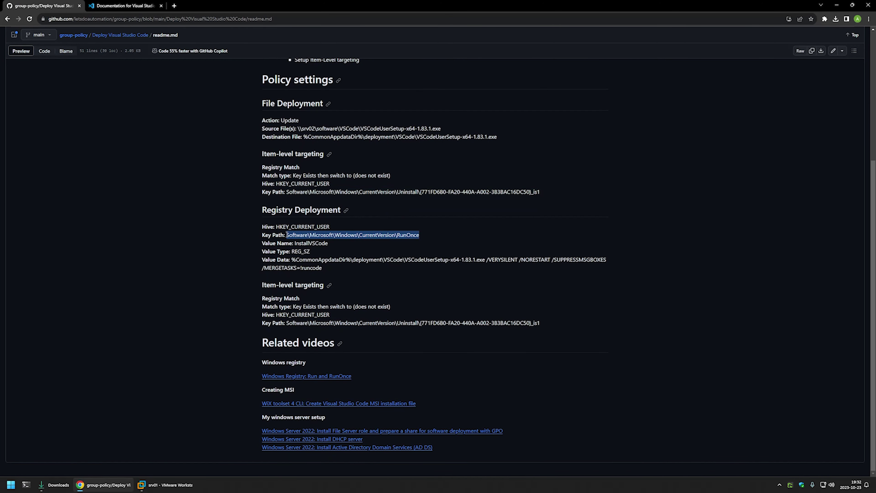
right_click(287, 234)
click(303, 239)
click(166, 485)
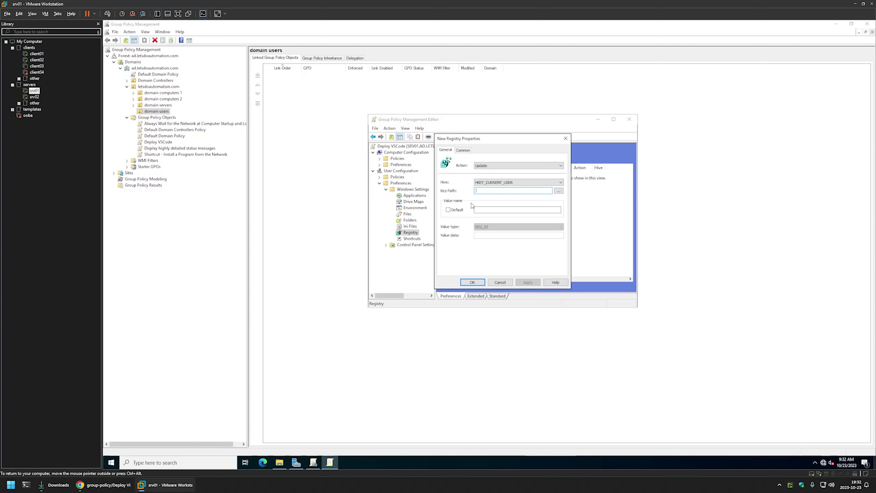
right_click(480, 191)
click(500, 224)
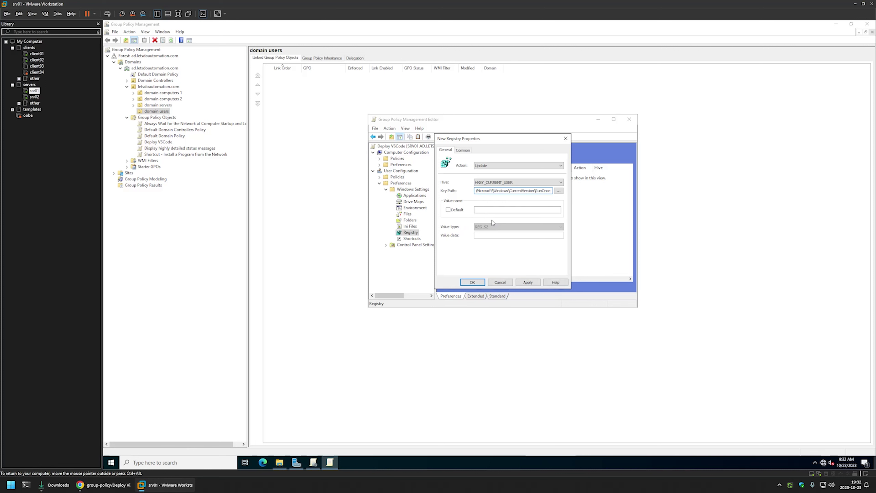
Copy the value name InstallVSCode from the Chrome readme into the registry item's value name in srv01.
click(482, 209)
click(104, 485)
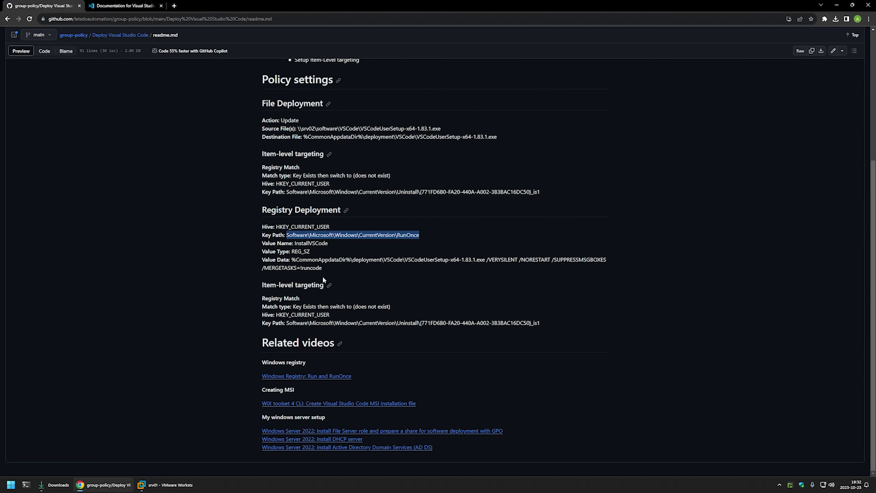
double_click(312, 243)
right_click(322, 244)
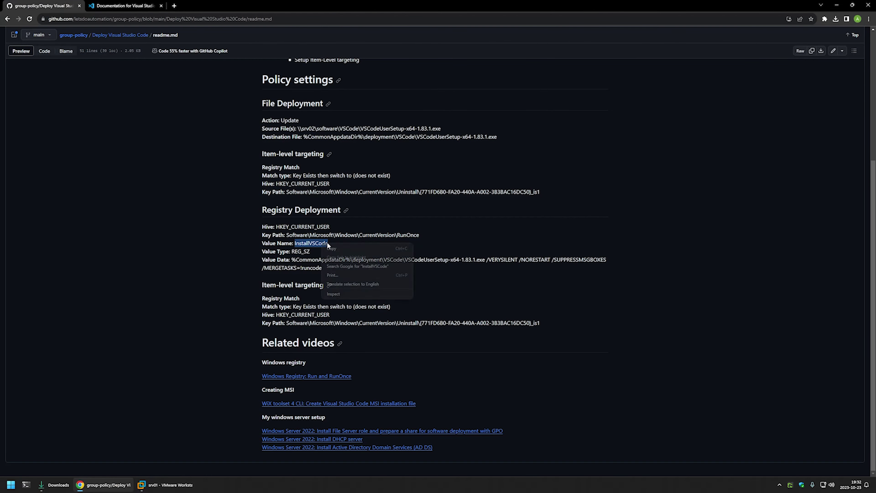
click(344, 248)
click(165, 485)
right_click(493, 215)
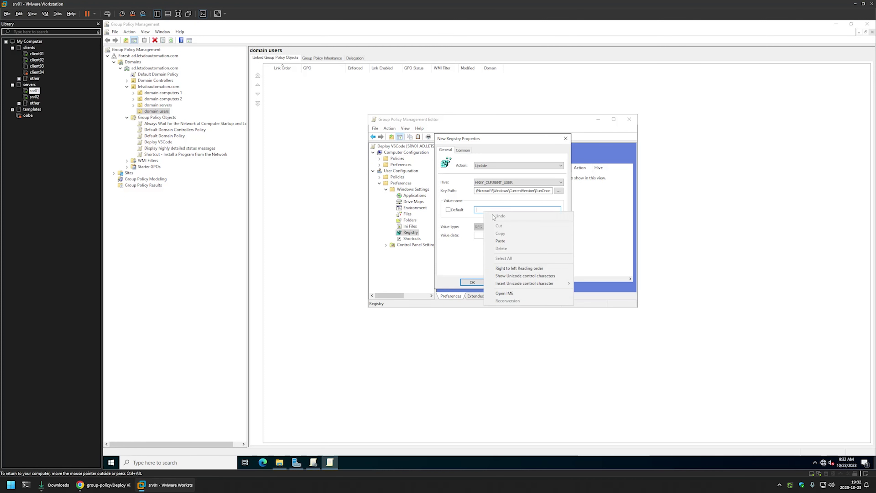
click(500, 241)
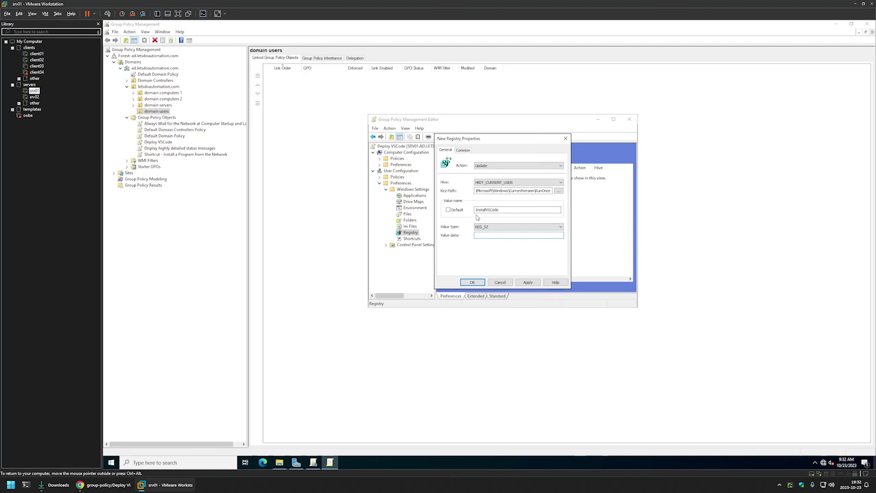
Copy %CommonAppdataDir%\deployment\VSCode\VSCodeUserSetup-x64-1.83.1.exe /VERYSILENT /NORESTART /SUPPRESSMSGBOXES /MERGETASKS=!runcode from the Chrome readme into the registry item's value data in srv01.
click(104, 485)
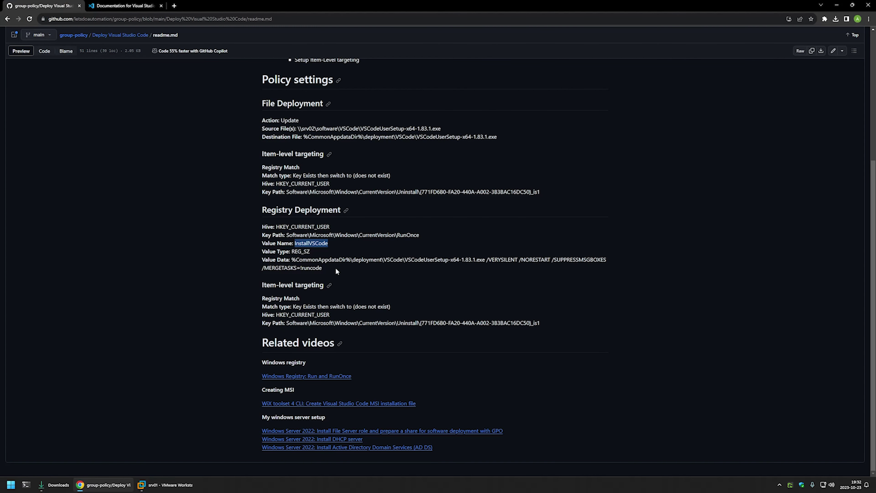
drag(320, 268, 291, 259)
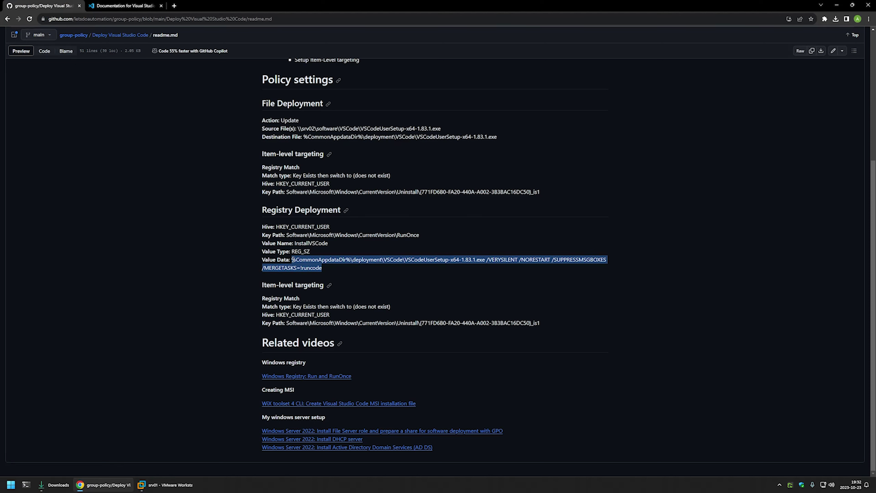
right_click(291, 260)
click(303, 265)
click(169, 485)
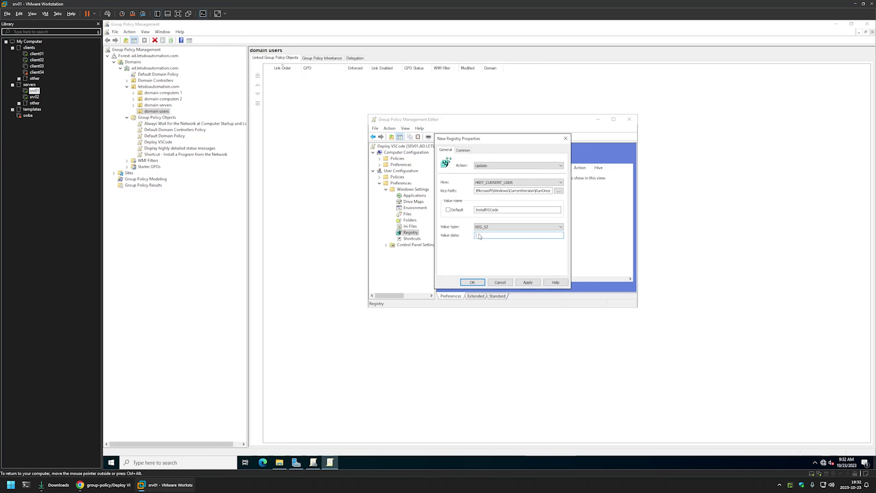
right_click(490, 235)
click(506, 265)
drag(525, 238, 566, 242)
click(479, 235)
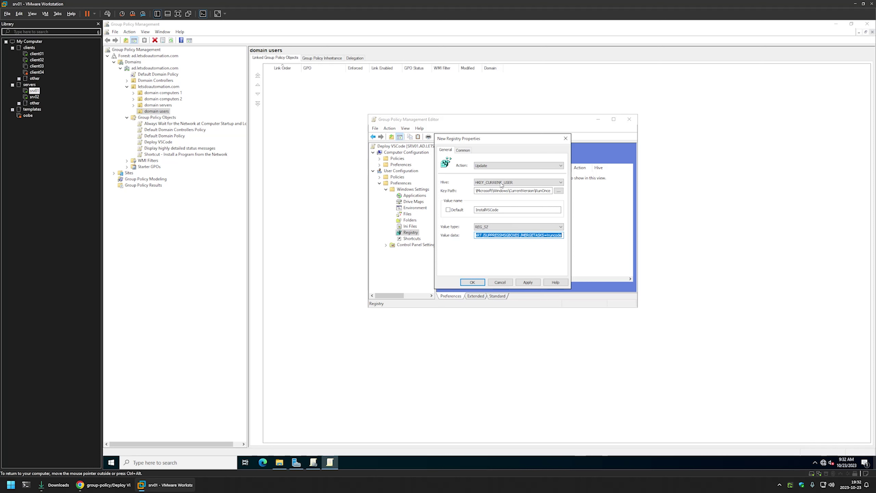
click(510, 235)
drag(561, 237, 458, 236)
Enable item-level targeting for the InstallVSCode registry item and add a Registry Match targeting item.
click(463, 150)
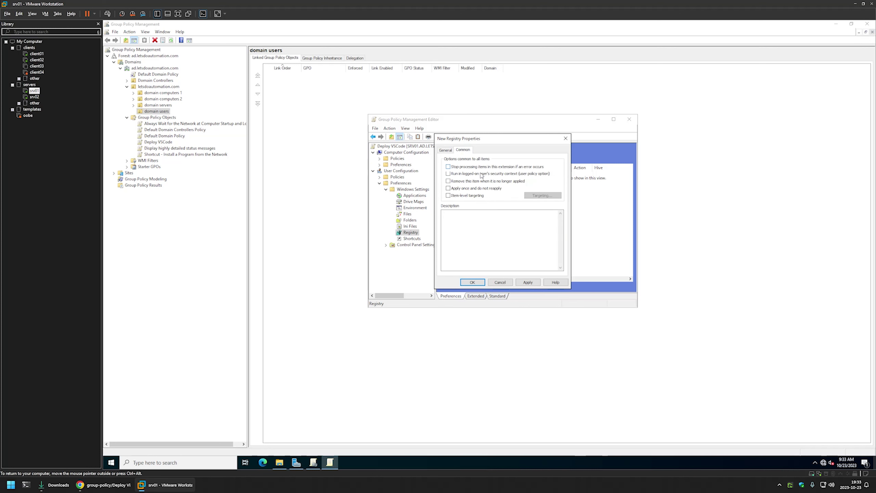
click(463, 196)
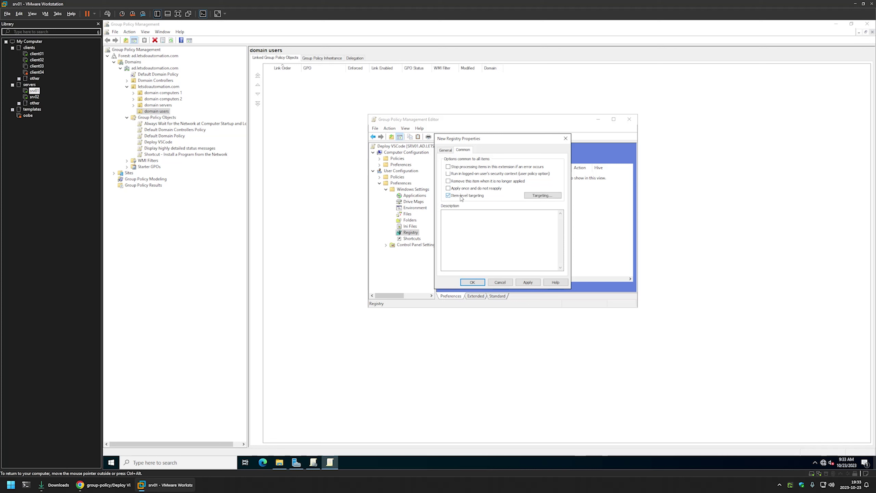
click(543, 196)
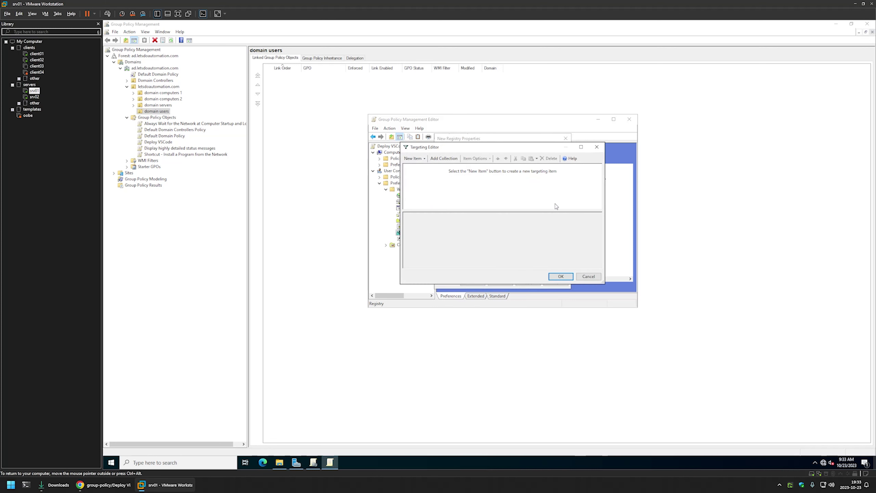
click(414, 158)
click(437, 317)
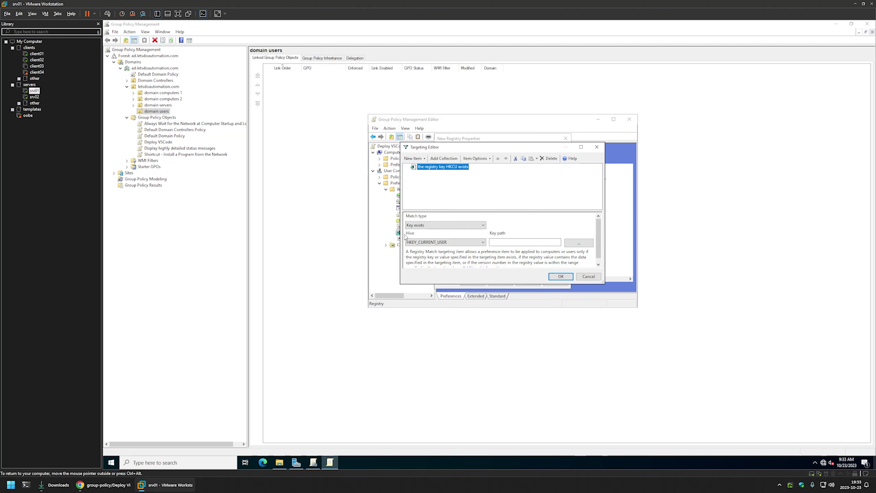
Copy Software\Microsoft\Windows\CurrentVersion\Uninstall\{771FD6B0-FA20-440A-A002-3B3BAC16DC50}_is1 from the Chrome readme into the key path of the registry item's targeting match in srv01.
click(514, 243)
key(alt+Tab)
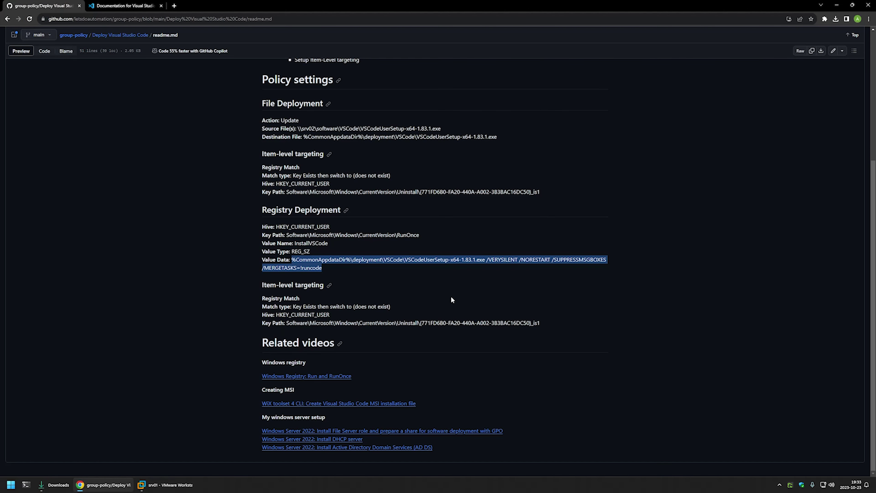
drag(553, 326, 285, 323)
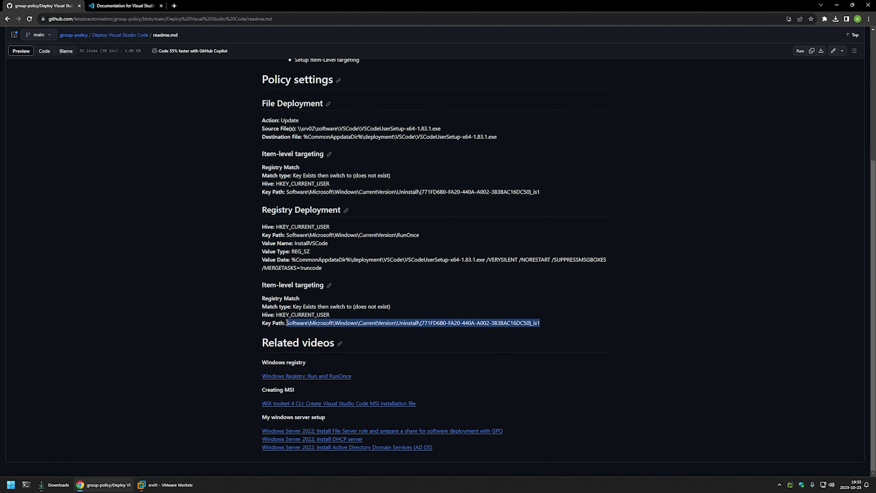
right_click(286, 323)
click(311, 329)
key(alt+Tab)
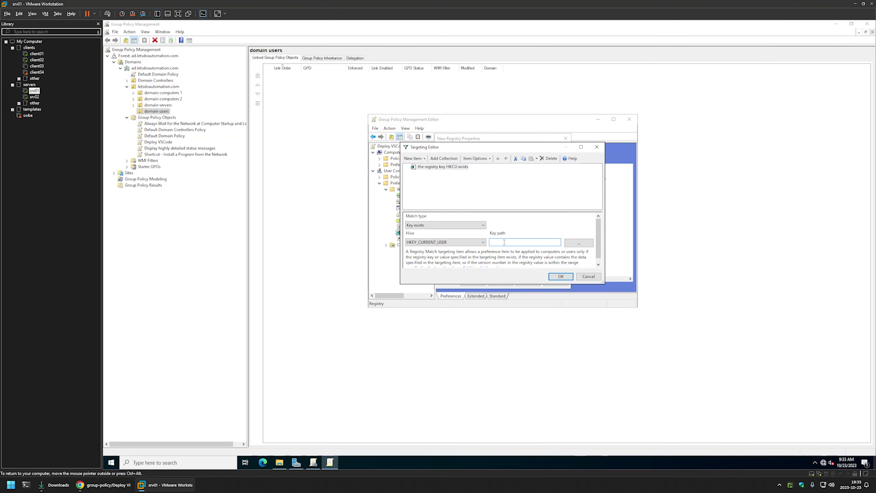
right_click(504, 242)
click(514, 273)
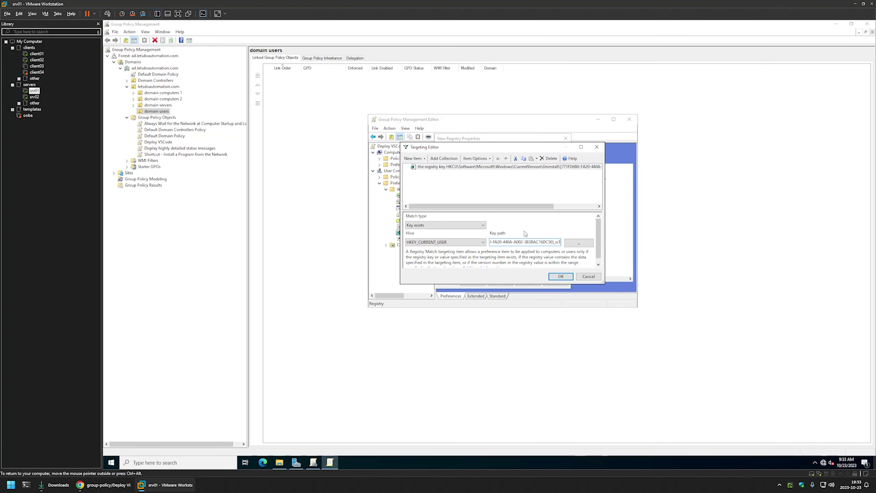
Set the InstallVSCode item's registry match to Is Not so it applies when the uninstall key does not exist.
click(599, 206)
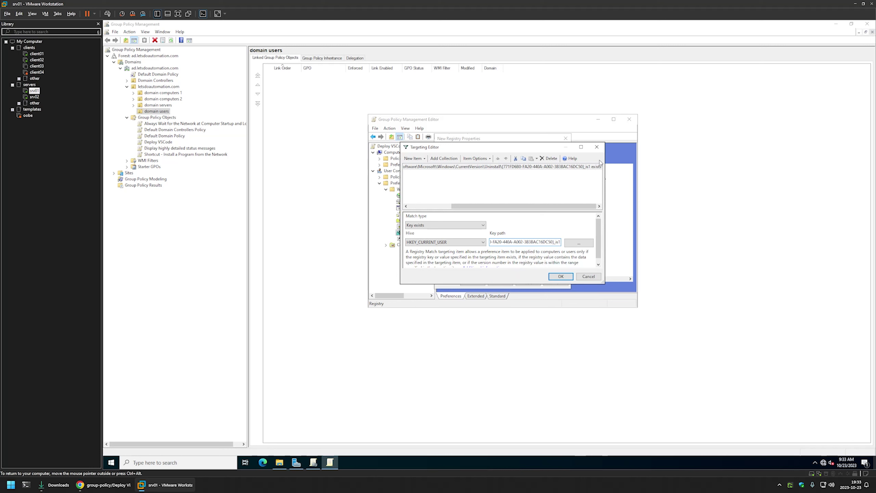
click(593, 168)
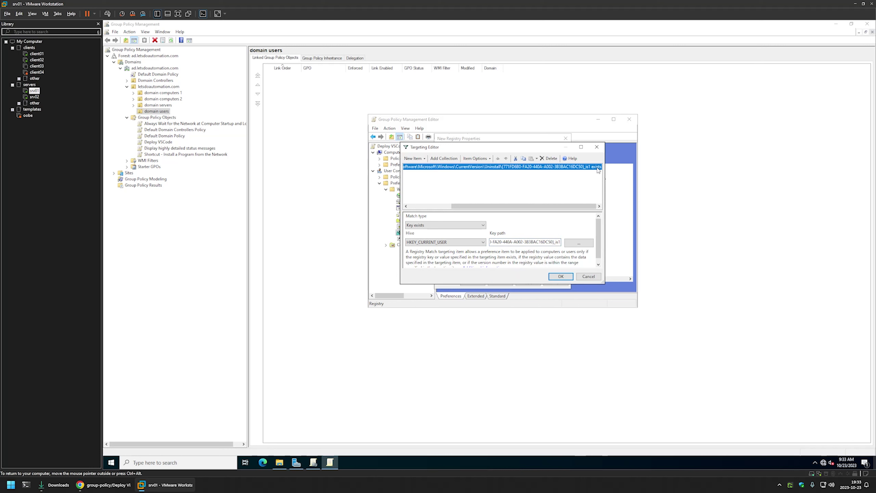
click(483, 160)
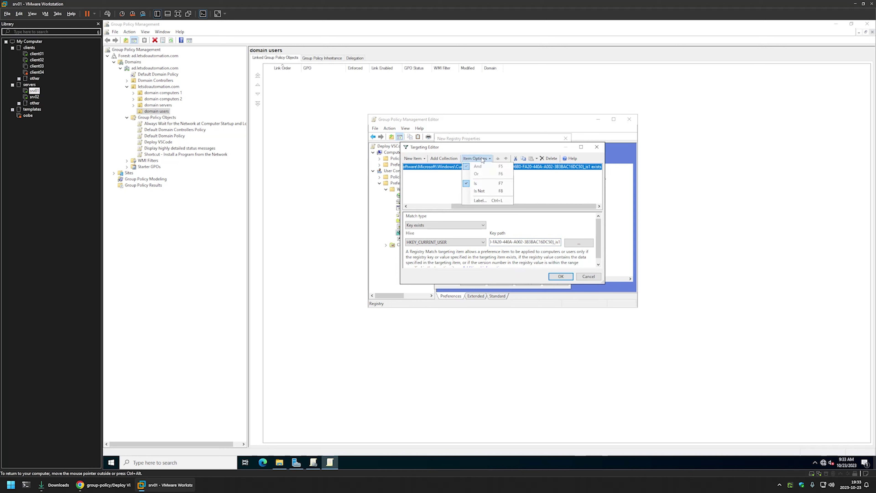
click(490, 191)
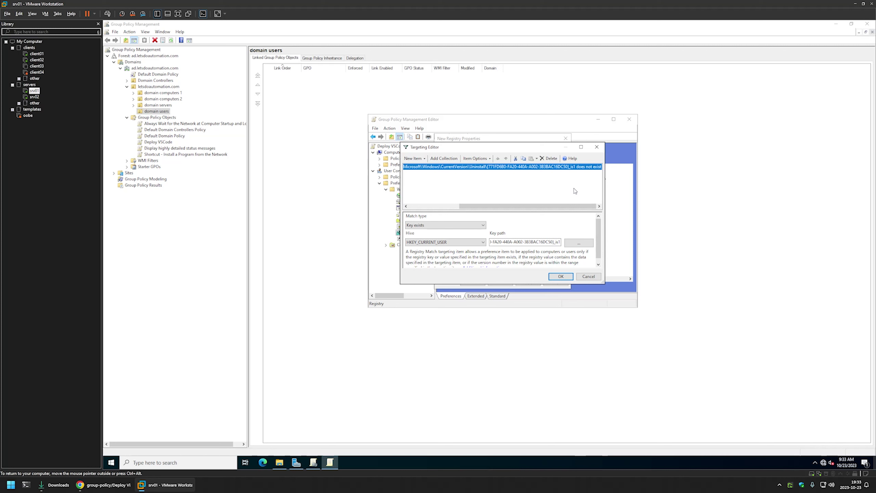
Save the InstallVSCode registry item with its targeting and close the Deploy VSCode policy editor.
click(561, 276)
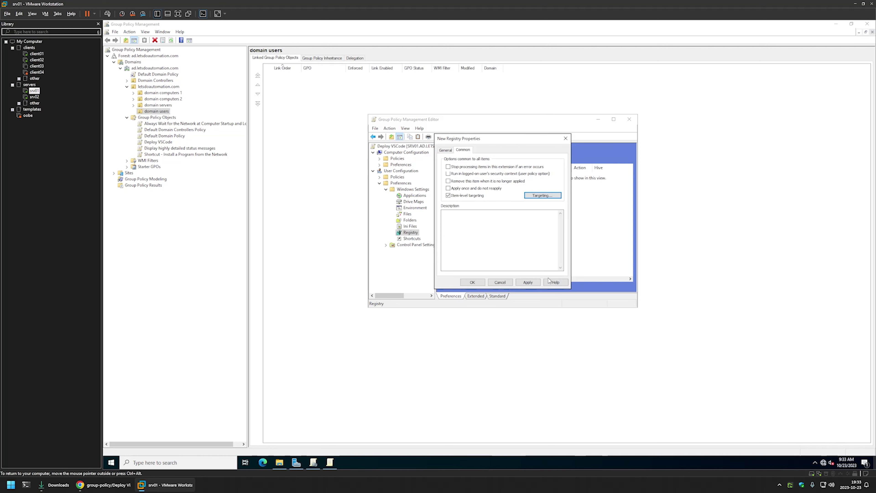
click(472, 282)
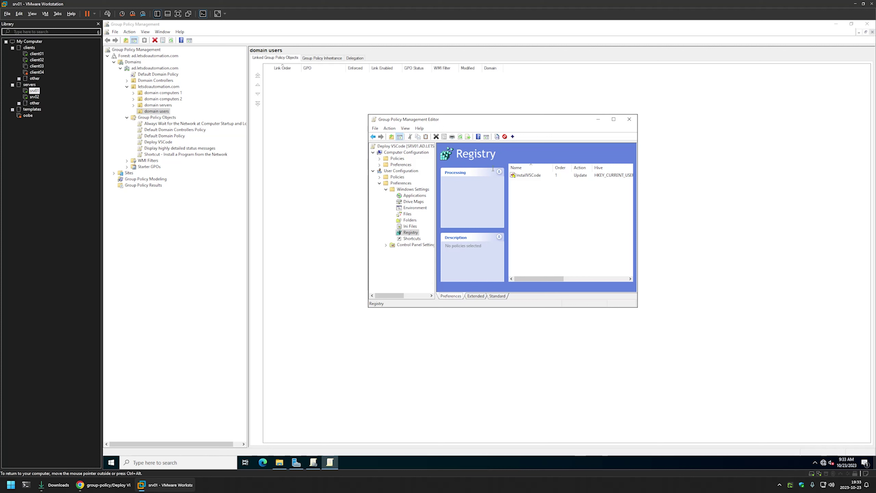
click(625, 120)
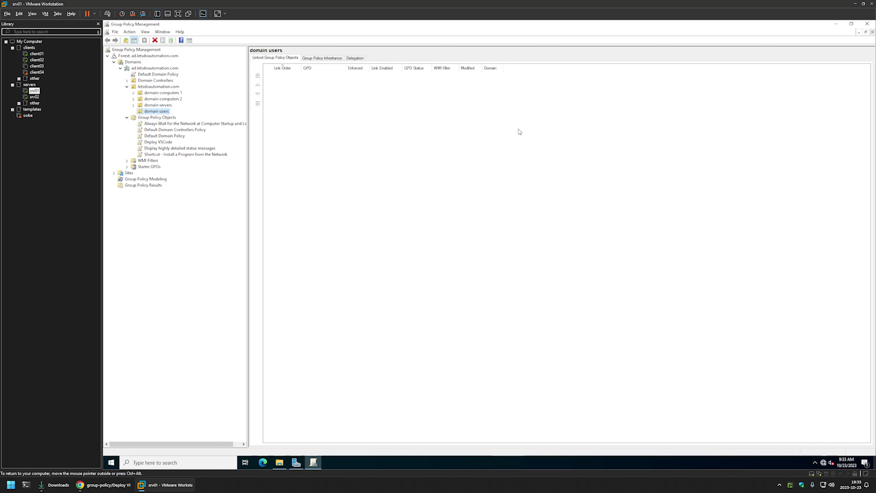
Set the Deploy VSCode policy's GPO status to Computer configuration settings disabled and confirm the change.
click(166, 142)
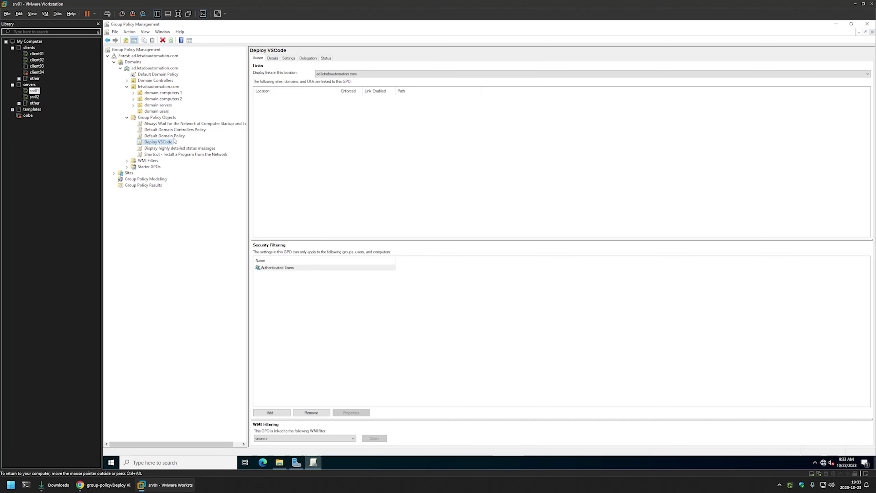
click(275, 59)
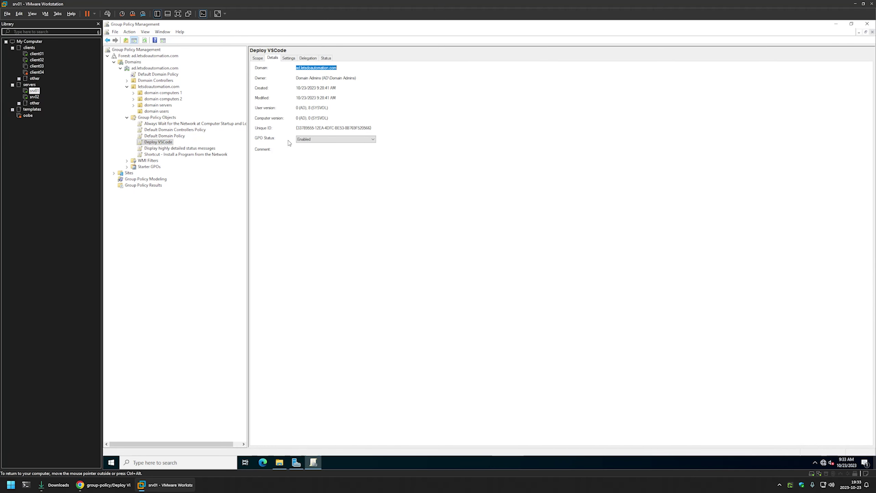
click(311, 139)
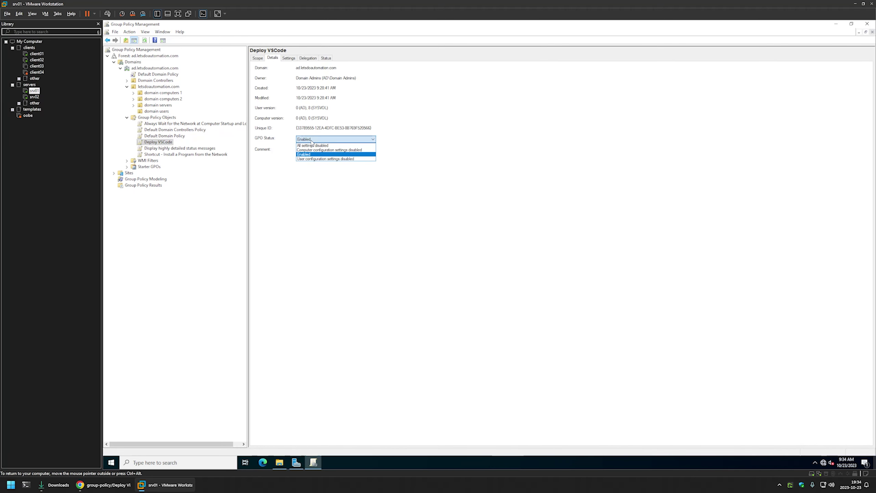
click(321, 150)
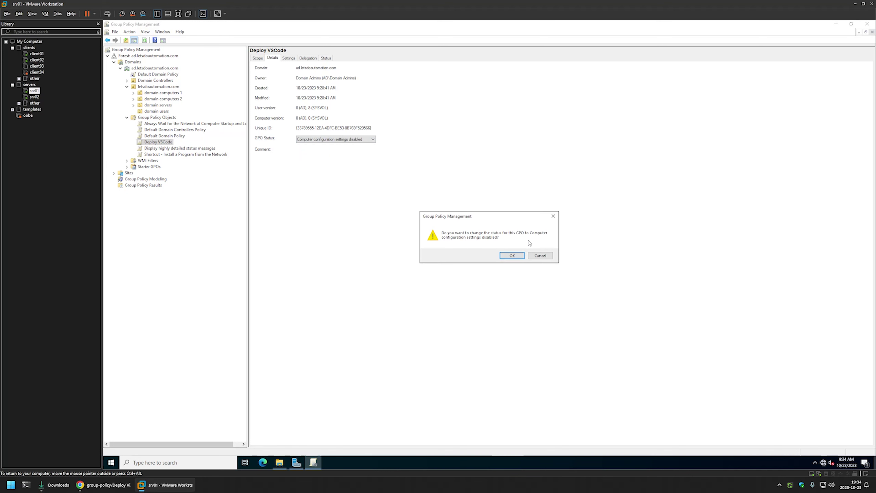
click(519, 254)
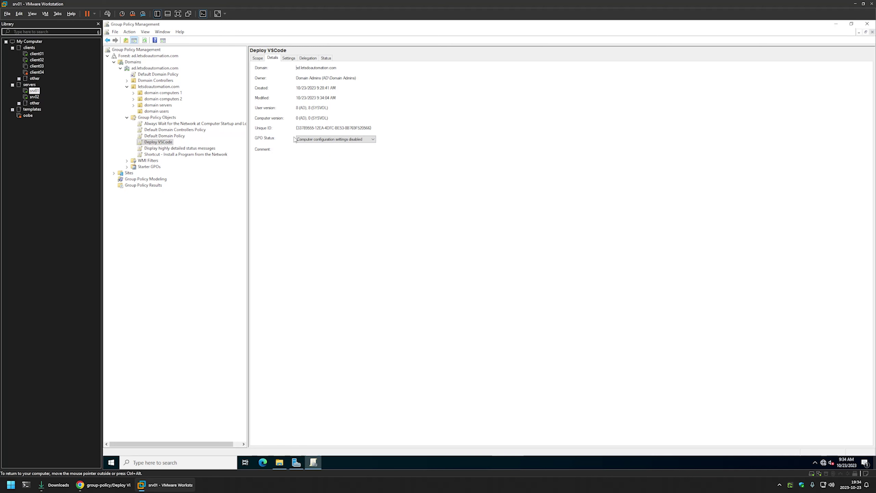
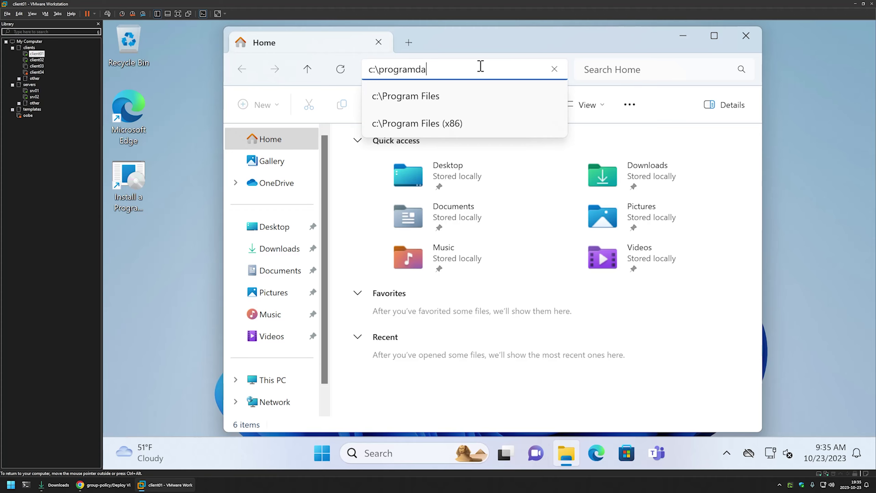
Open C:\ProgramData in File Explorer on client01 and snap its window to one half of the desktop.
key(Return)
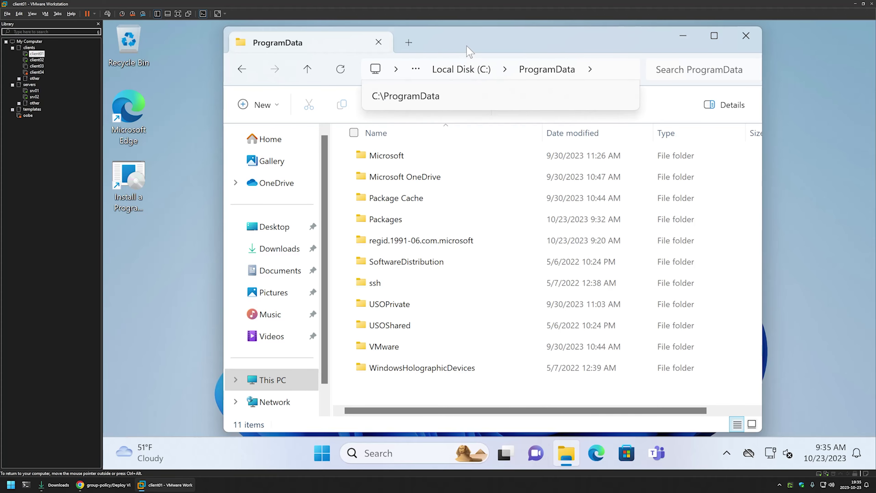
key(super+Left)
key(super+Up)
key(super+Down)
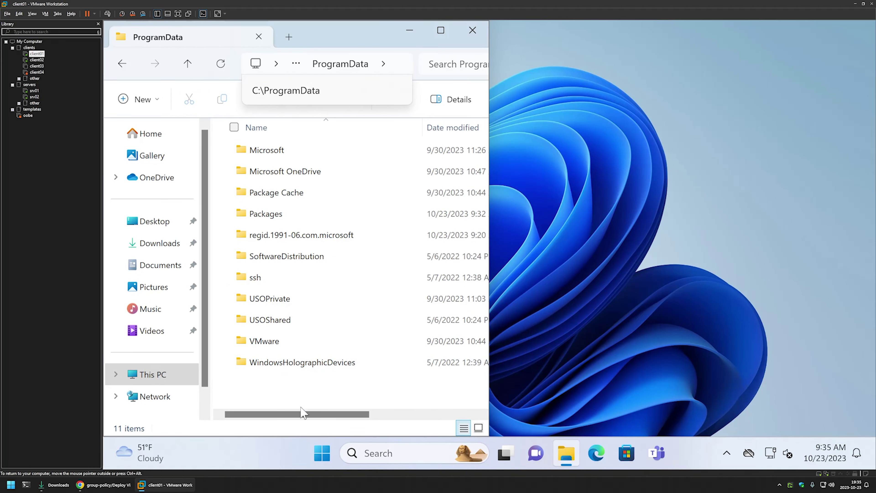
Open Registry Editor on client01 and snap its window beside the ProgramData window.
click(323, 452)
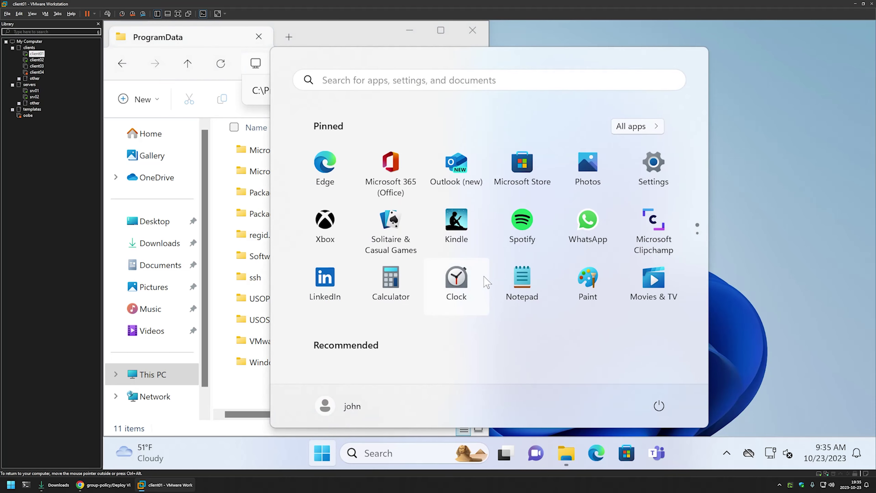
text(re)
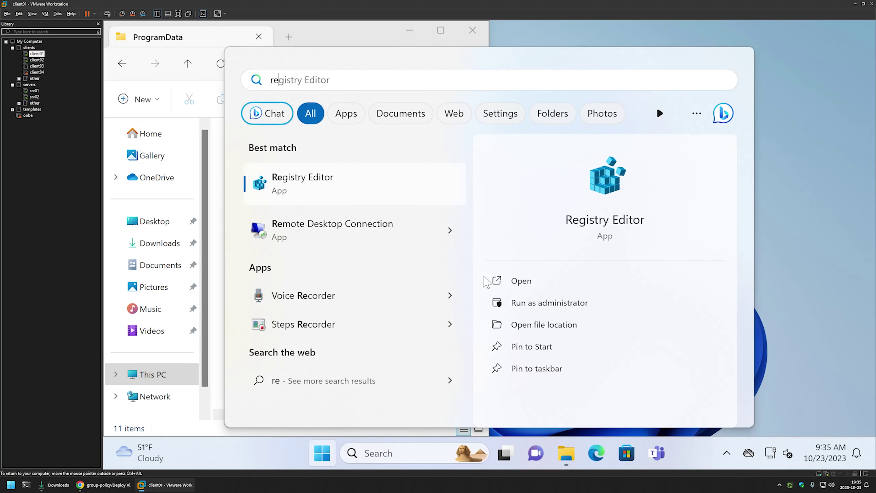
text(g)
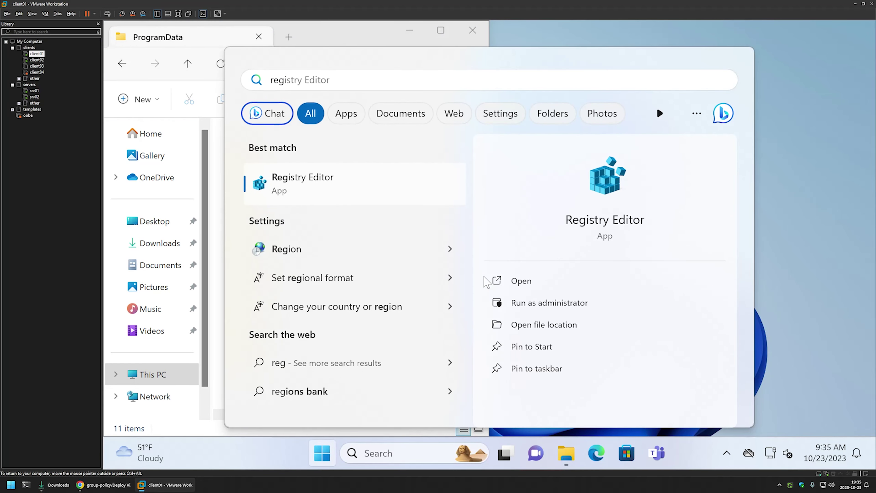
text(e)
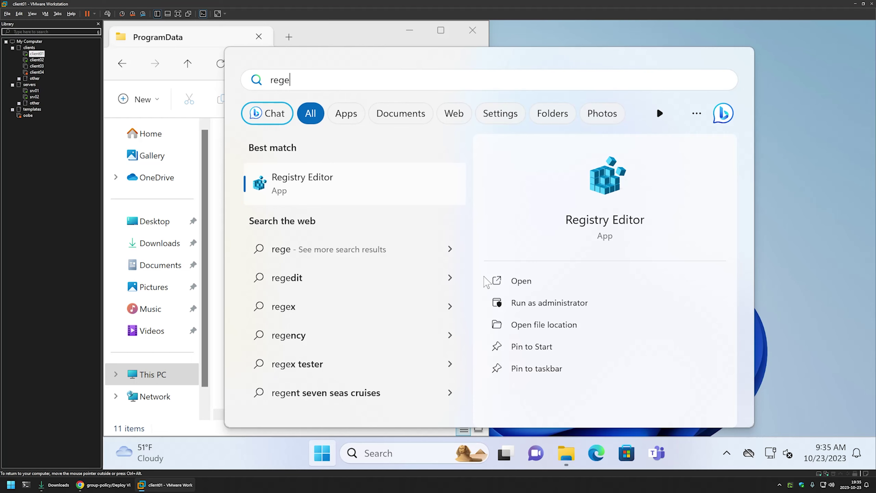
click(543, 284)
drag(326, 48, 874, 155)
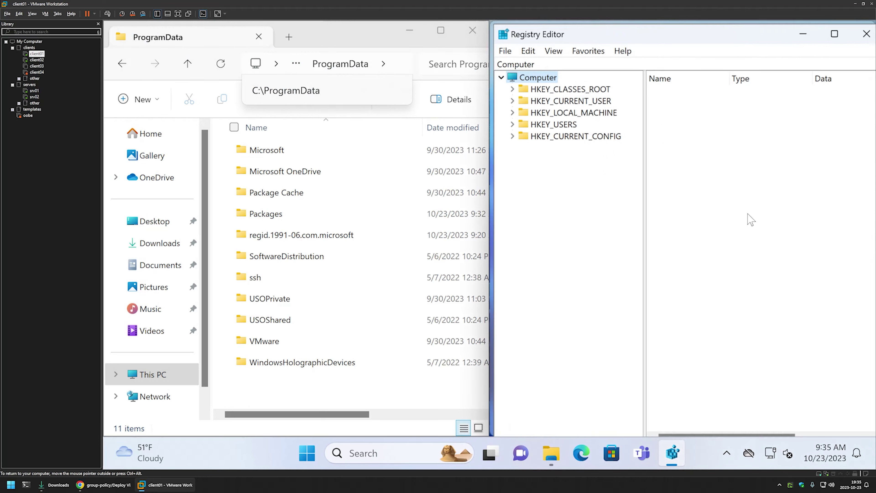
Browse to HKEY_CURRENT_USER\Software\Microsoft\Windows\CurrentVersion\RunOnce in Registry Editor and examine its values.
double_click(568, 97)
double_click(559, 200)
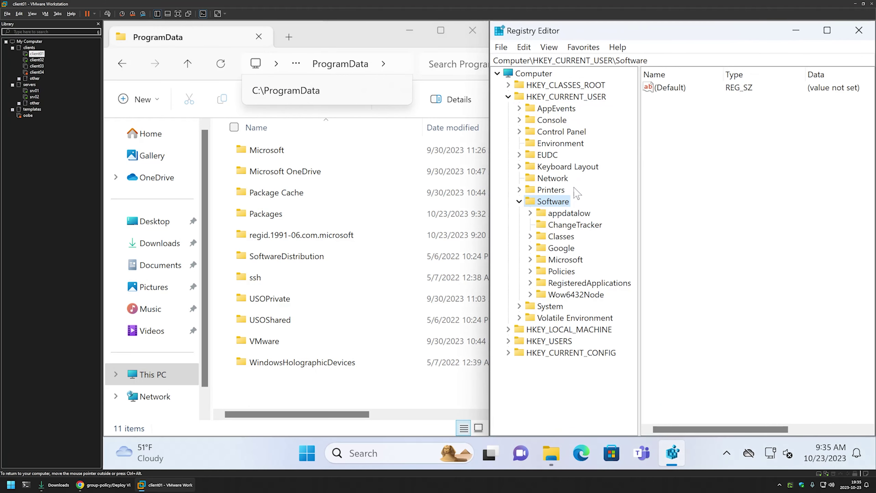
double_click(567, 251)
double_click(567, 251)
double_click(566, 259)
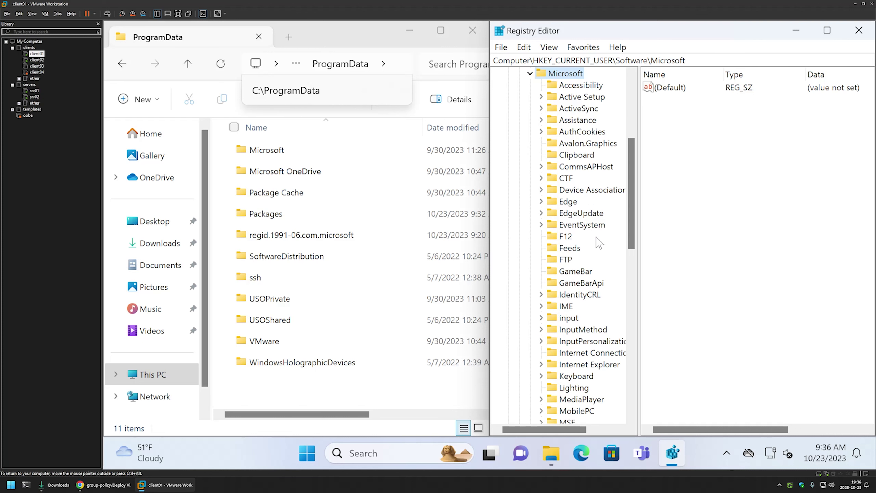
scroll(602, 239, down, 15)
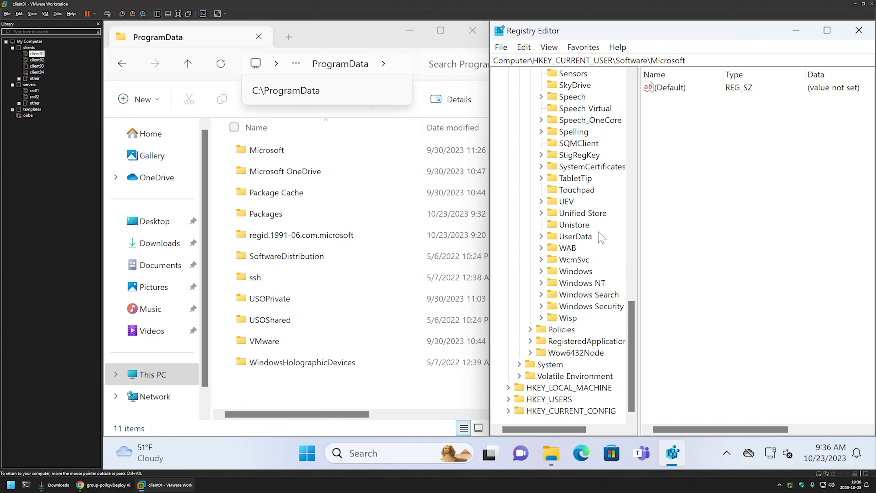
double_click(586, 271)
scroll(593, 276, down, 1)
click(610, 262)
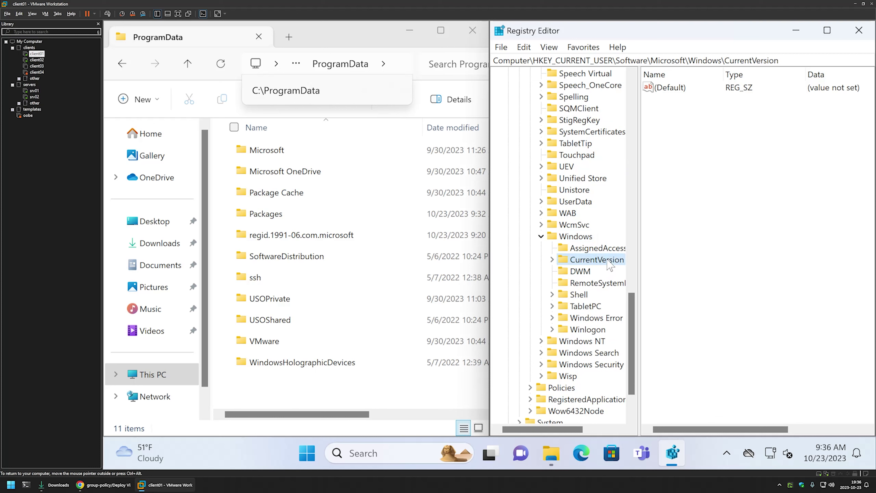
double_click(608, 263)
scroll(609, 262, down, 15)
scroll(608, 260, up, 6)
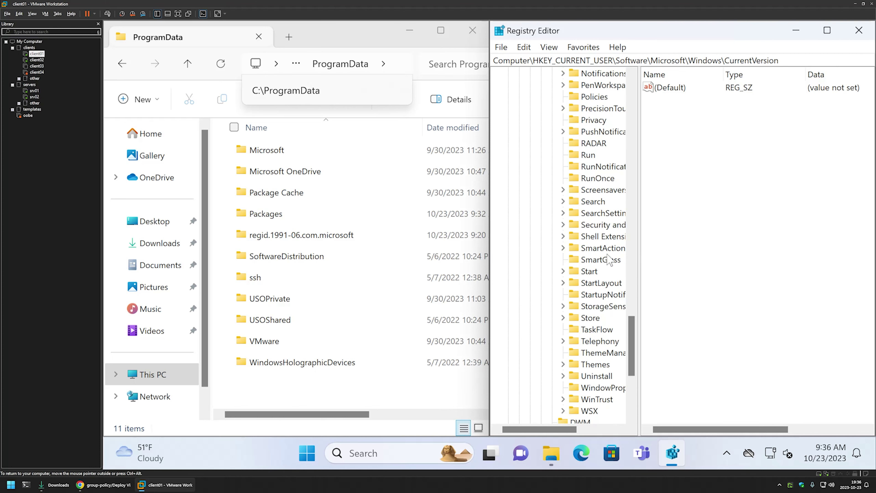
click(600, 179)
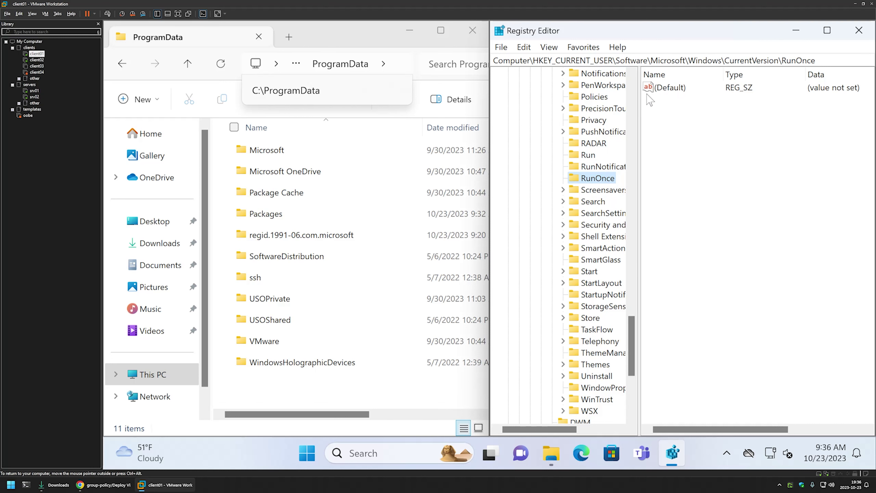
click(679, 138)
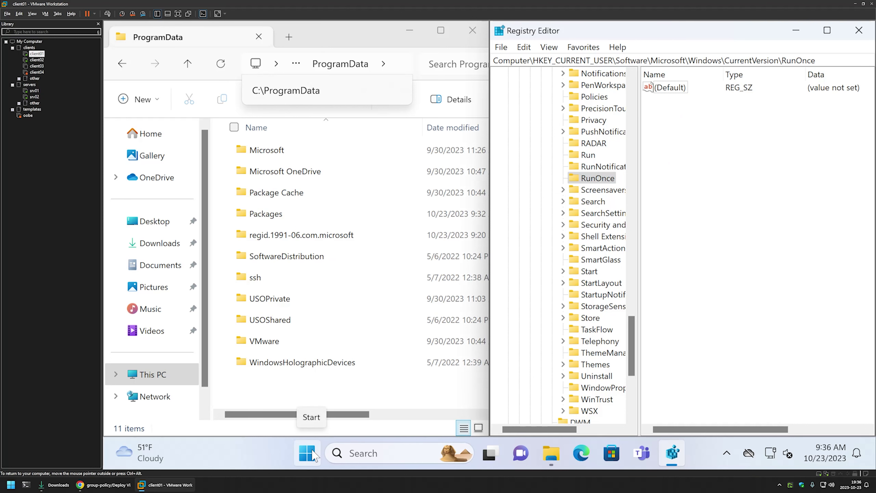
Open a Command Prompt clear of the other windows' contents and run gpupdate.
click(307, 453)
text(cmd)
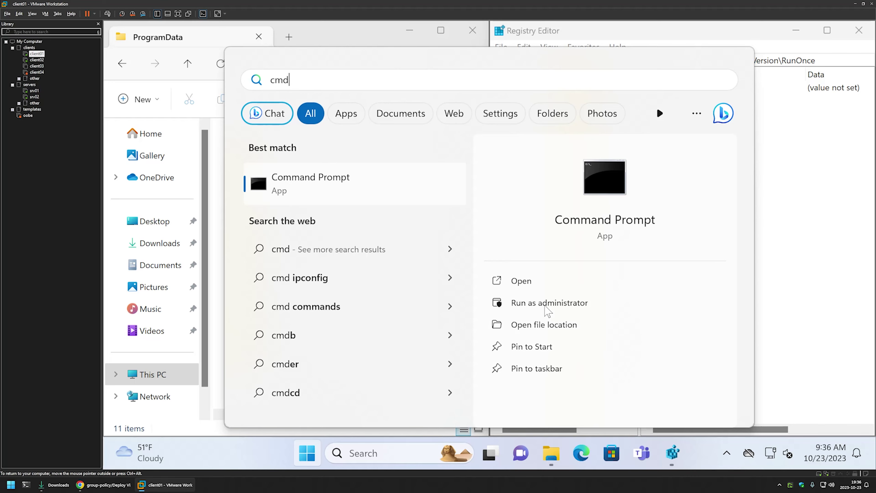
click(558, 280)
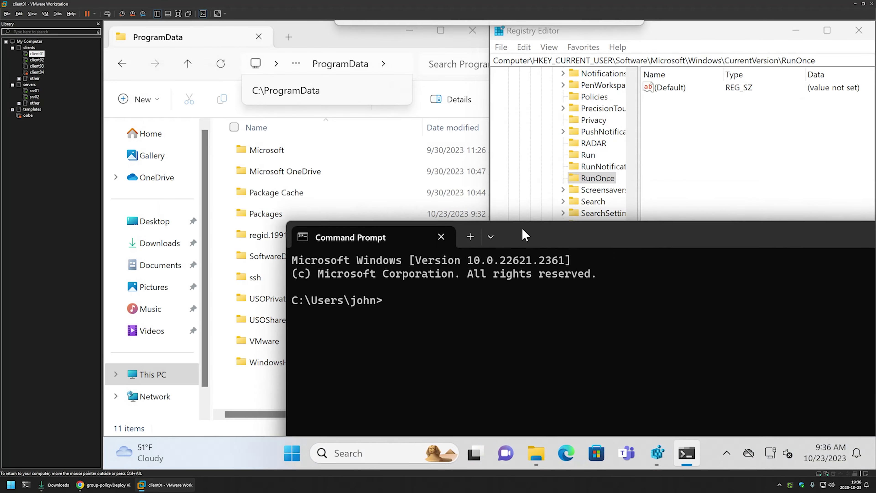
drag(525, 235, 684, 301)
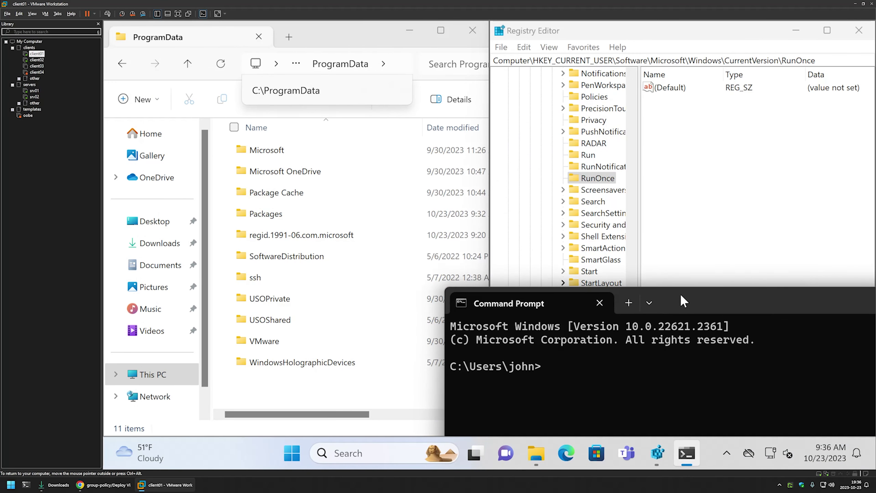
key(Return)
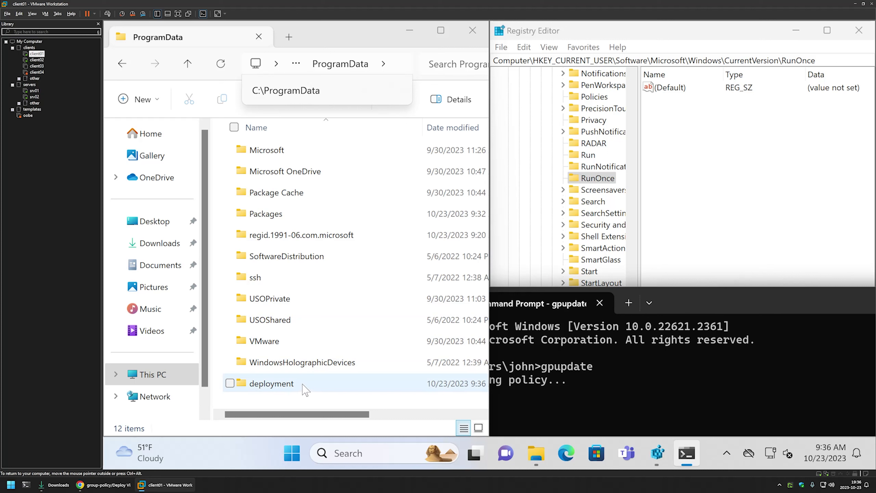
Open the VSCode folder inside ProgramData's deployment folder and refresh the RunOnce key in Registry Editor.
double_click(273, 384)
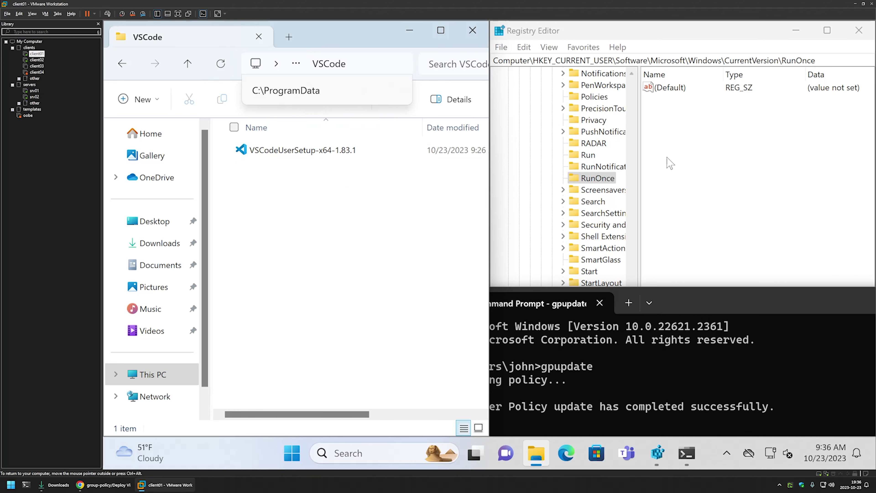
click(672, 114)
click(549, 47)
click(575, 119)
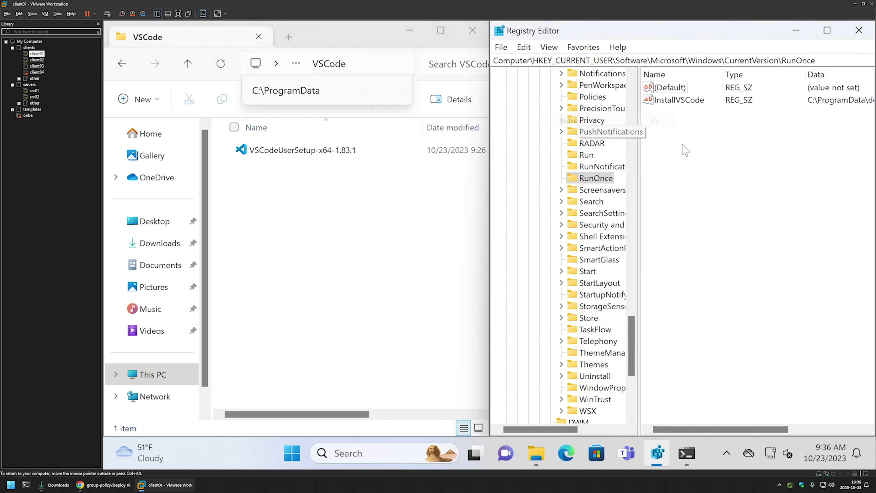
Examine the full value data of the InstallVSCode entry under RunOnce, then close it without changes.
click(679, 99)
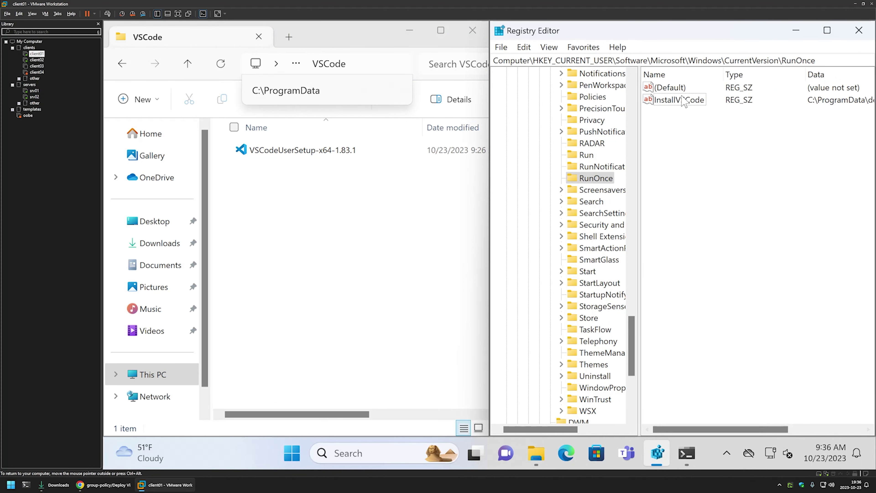
double_click(676, 100)
double_click(647, 153)
key(shift+End)
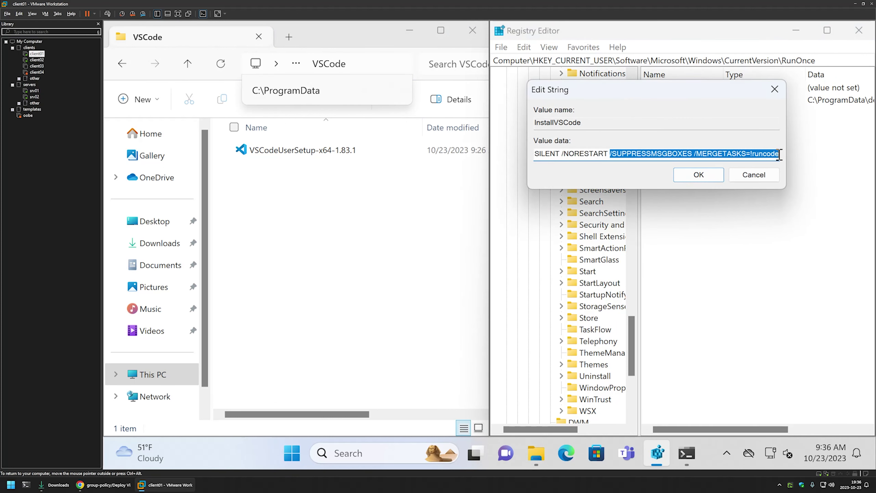
drag(779, 154, 552, 154)
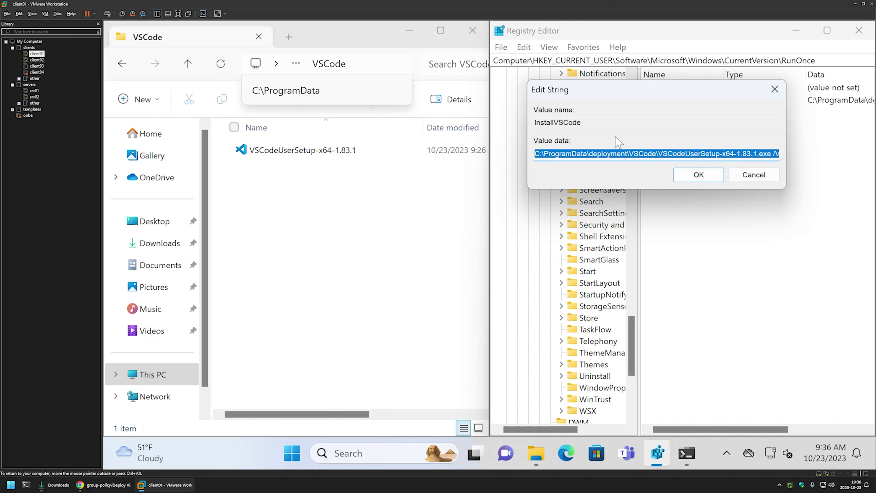
drag(615, 154, 792, 151)
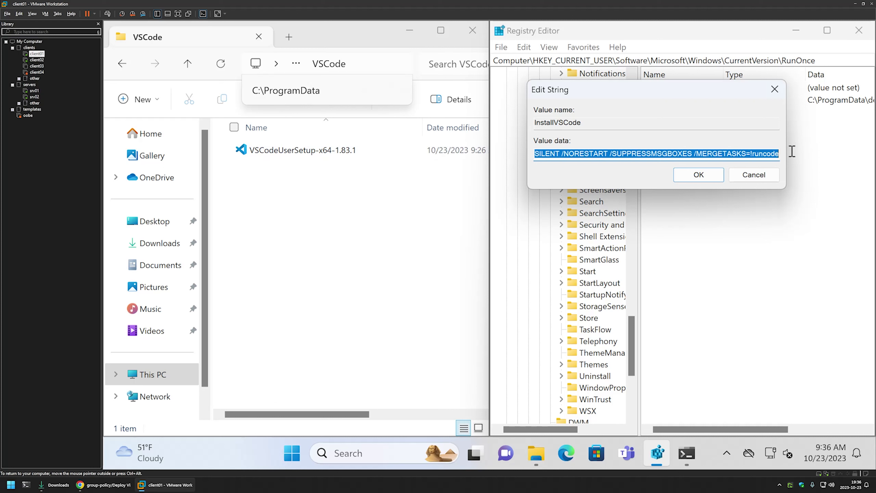
drag(647, 152, 807, 157)
drag(569, 154, 785, 153)
click(718, 149)
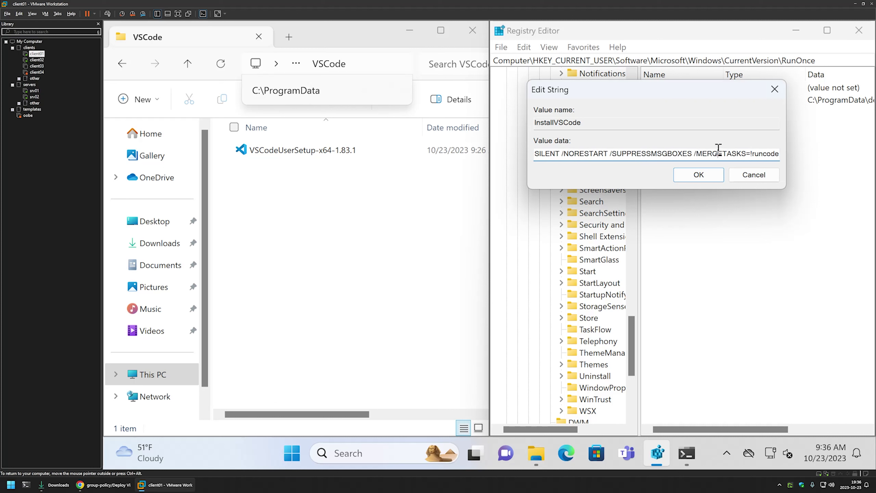
click(750, 174)
Delete the InstallVSCode value from RunOnce and the VSCodeUserSetup-x64-1.83.1 installer from the VSCode folder.
right_click(678, 100)
click(711, 144)
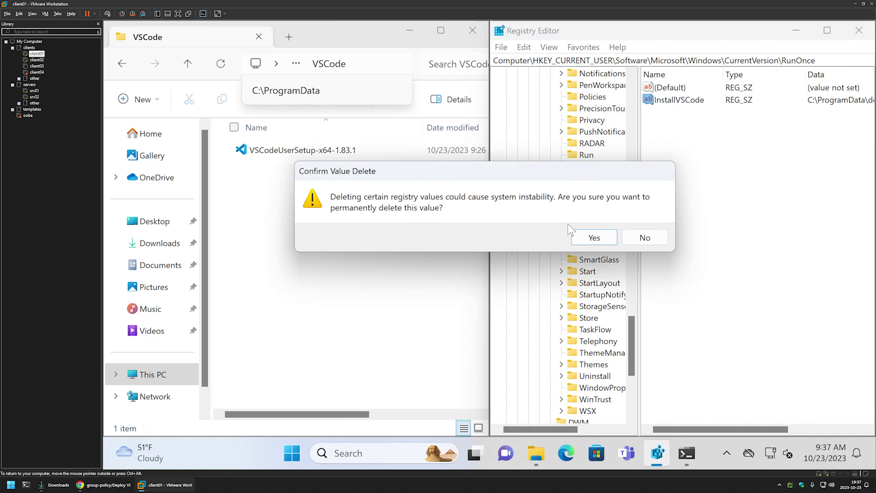
click(580, 237)
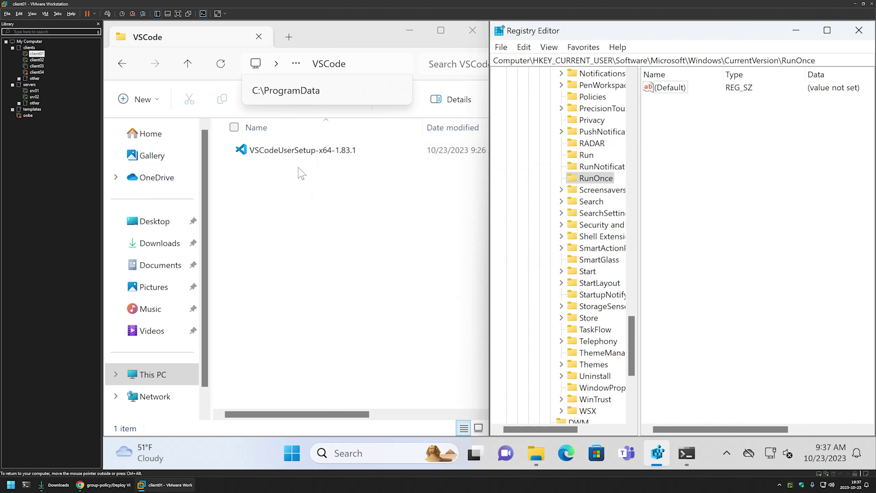
right_click(304, 151)
click(427, 165)
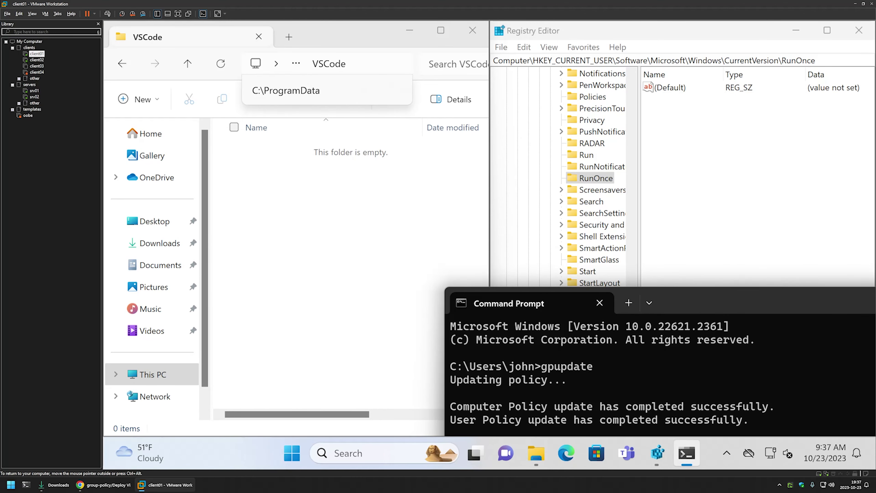
Move the Command Prompt up so its output is readable and rerun gpupdate.
drag(694, 302, 687, 260)
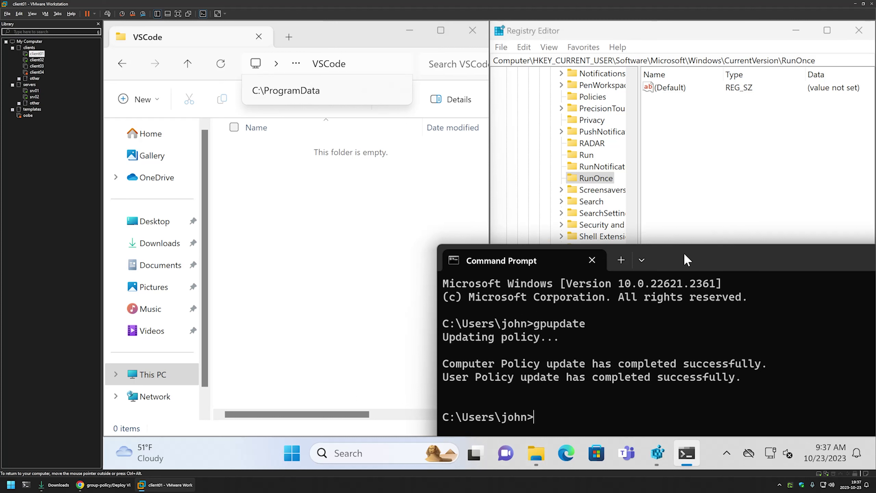
key(Up)
key(Return)
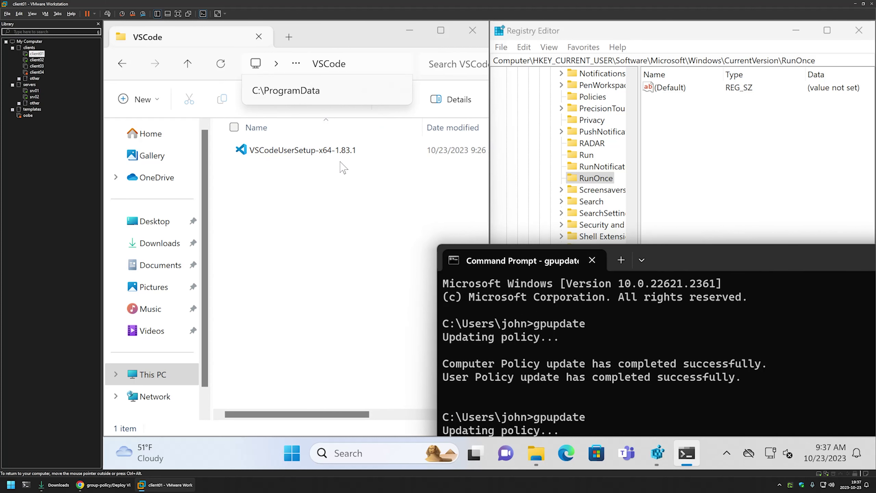
Refresh the RunOnce key in Registry Editor and inspect the InstallVSCode value data, closing it without changes.
click(700, 125)
click(549, 47)
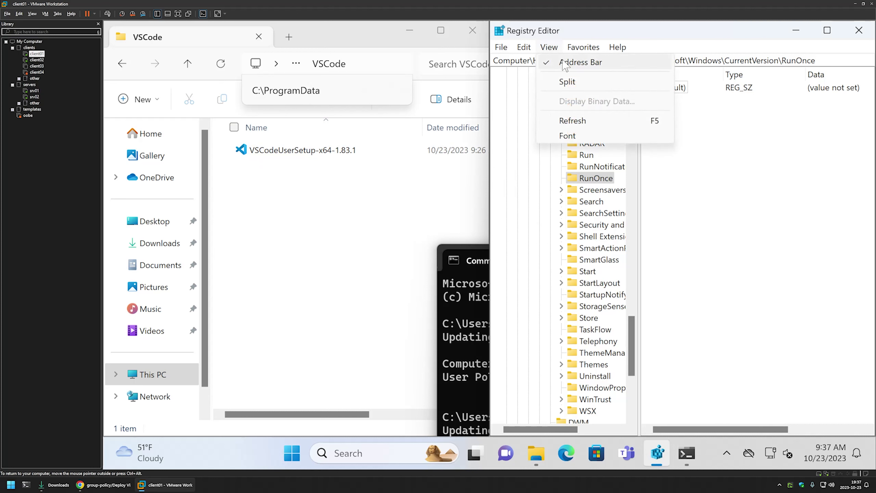
click(565, 119)
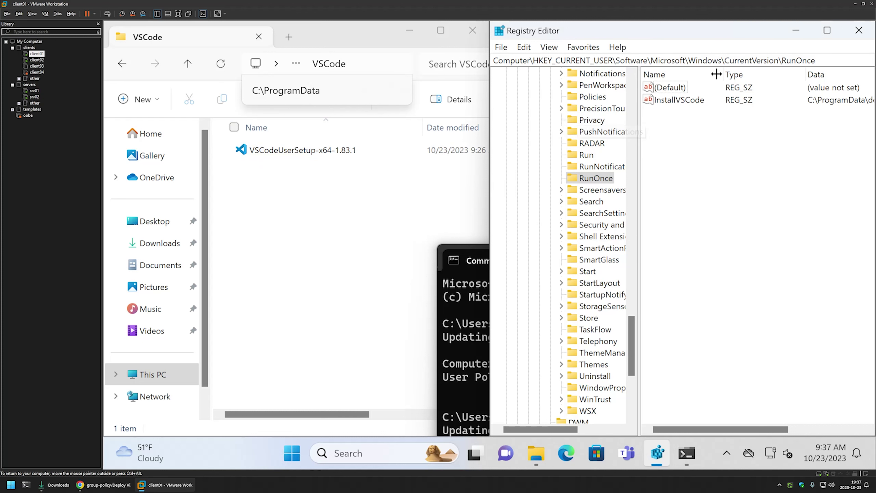
double_click(678, 100)
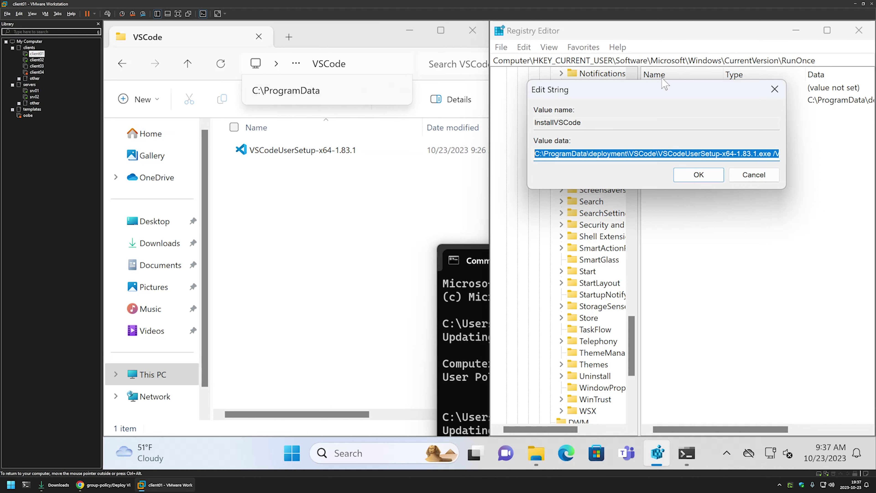
click(775, 89)
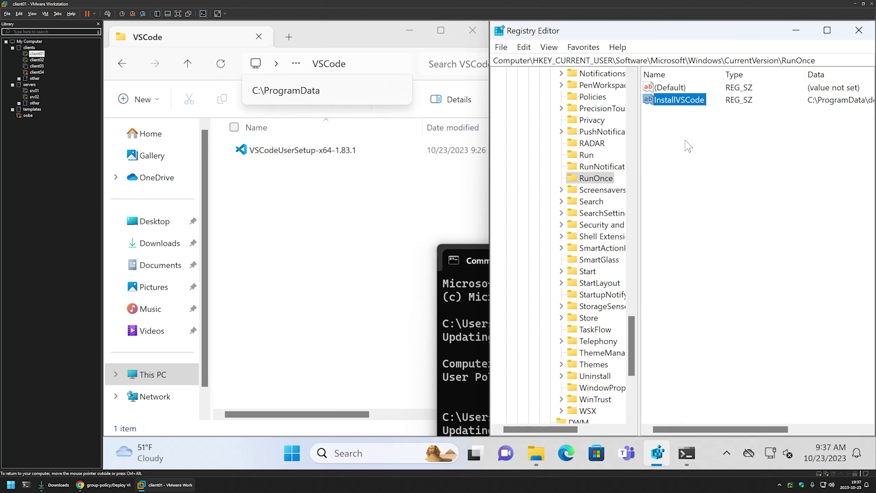
click(447, 306)
mouse_move(688, 265)
mouse_down()
mouse_move(665, 186)
mouse_move(479, 88)
mouse_move(666, 190)
mouse_move(684, 265)
mouse_up()
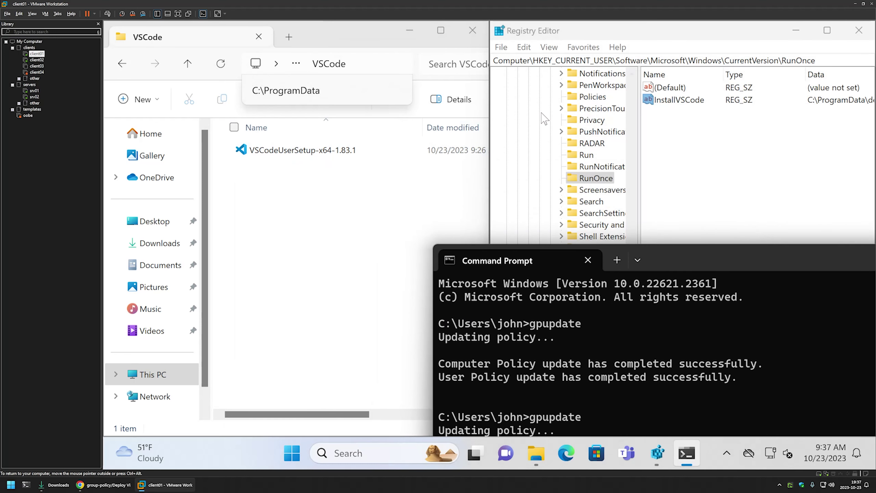
click(376, 221)
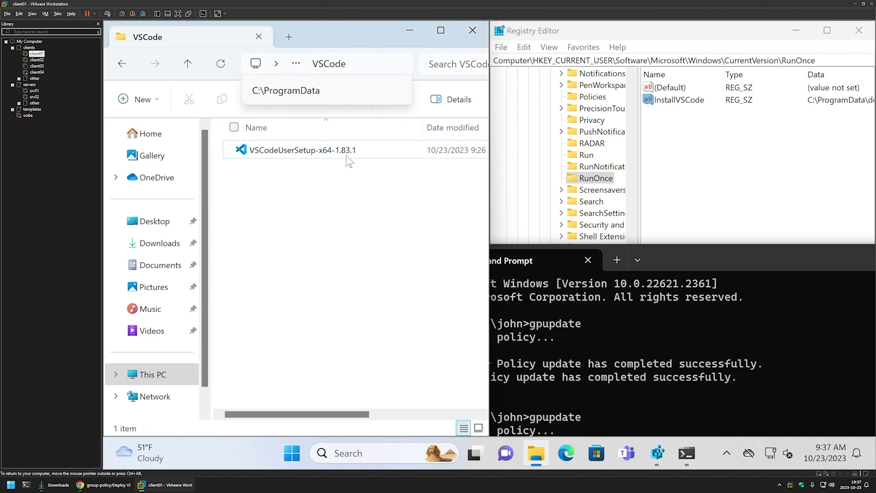
click(717, 99)
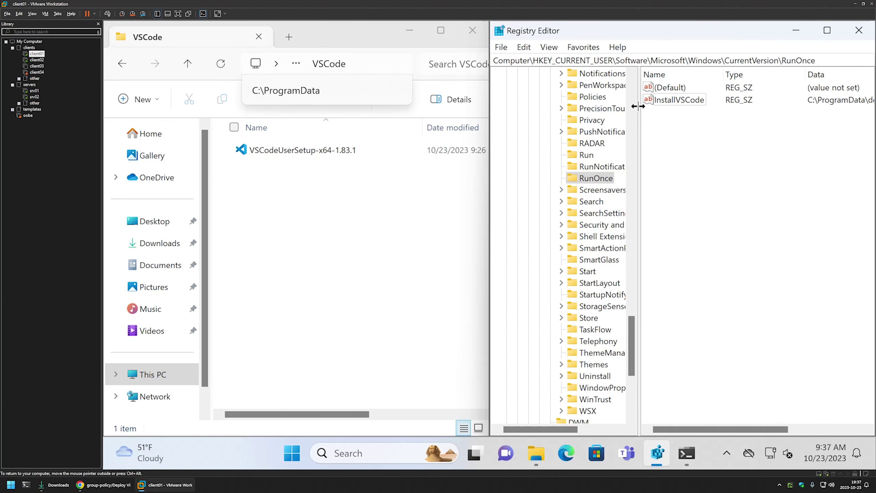
Close the File Explorer, Registry Editor and Command Prompt windows to clear the desktop.
click(473, 31)
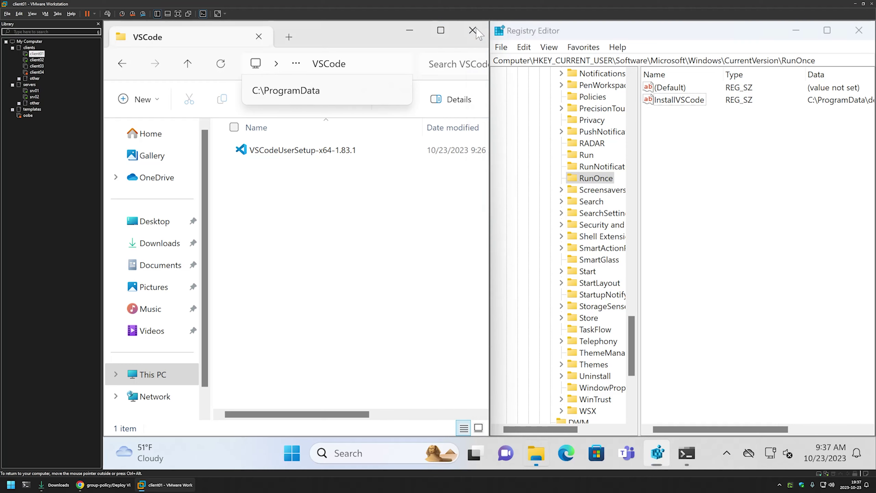
click(859, 31)
drag(677, 248, 475, 125)
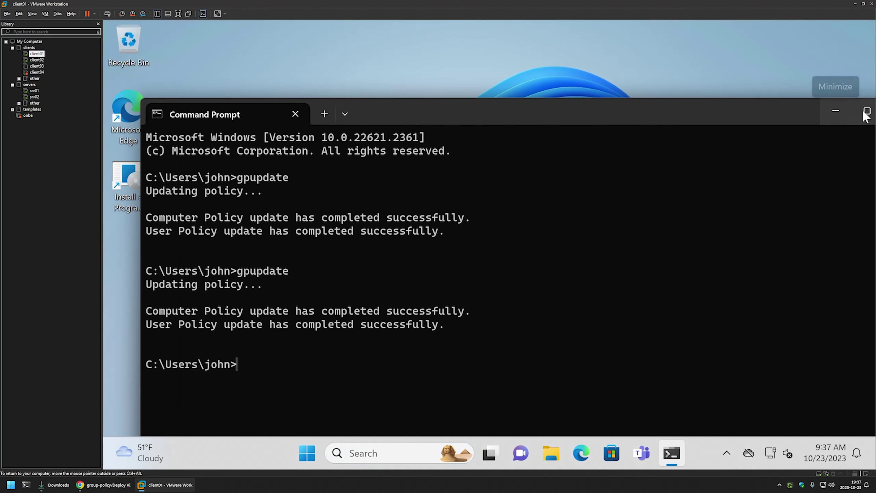
drag(864, 112, 699, 105)
click(781, 102)
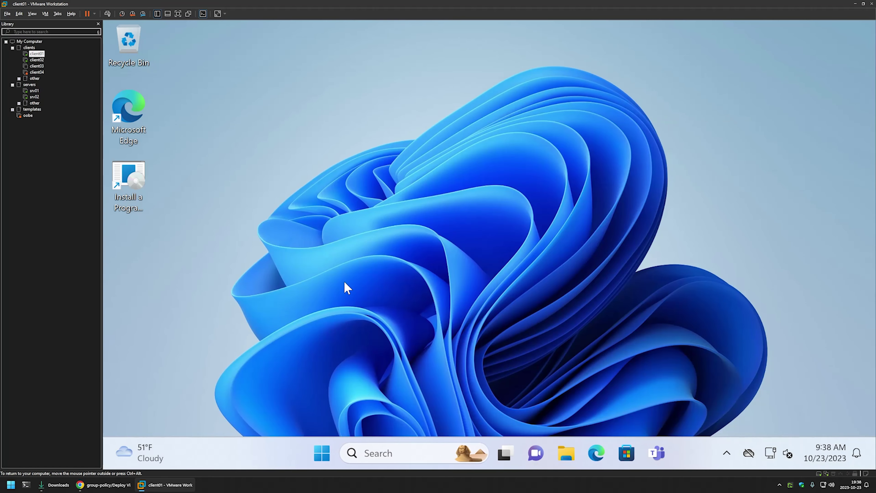
Sign the current domain user out of Windows on client01.
click(322, 452)
click(344, 407)
click(361, 355)
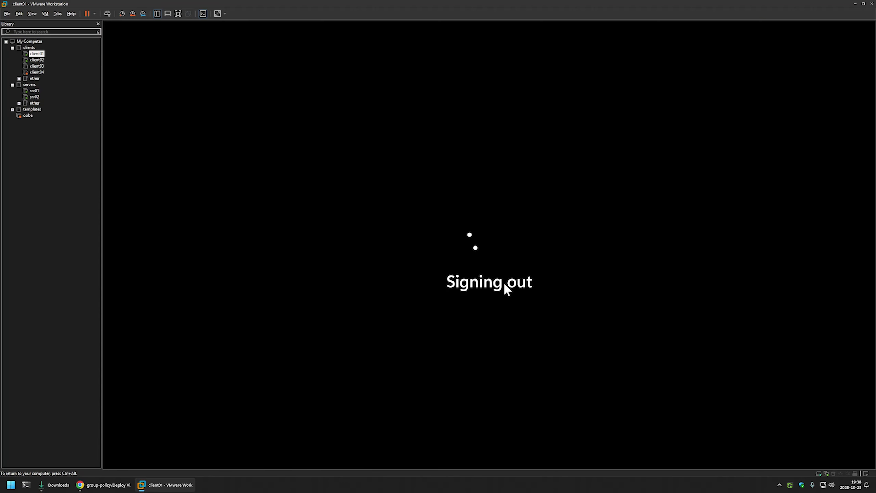
Sign back in to client01 as the same domain user by entering the account password.
key(Return)
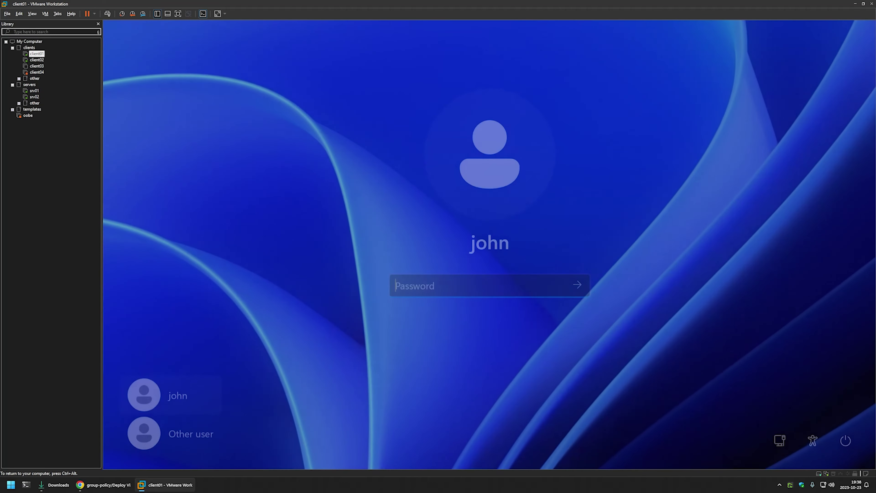
text(Passwo)
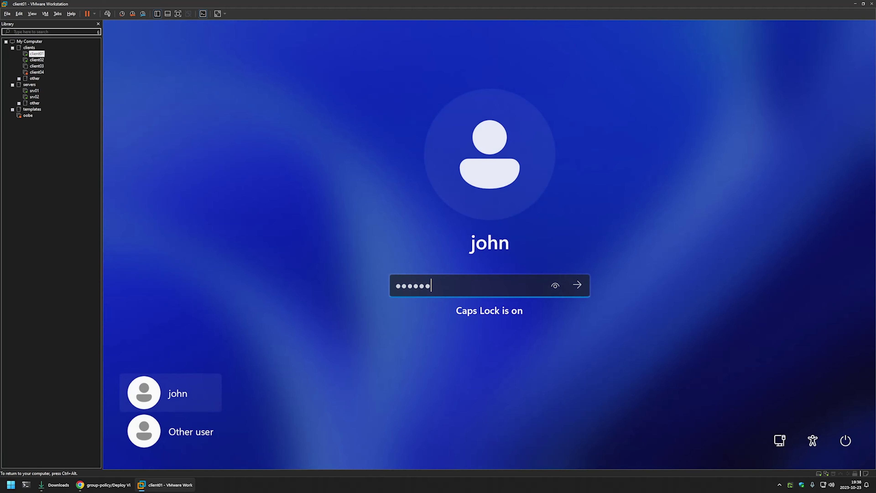
key(Caps_Lock)
text(rd)
key(Return)
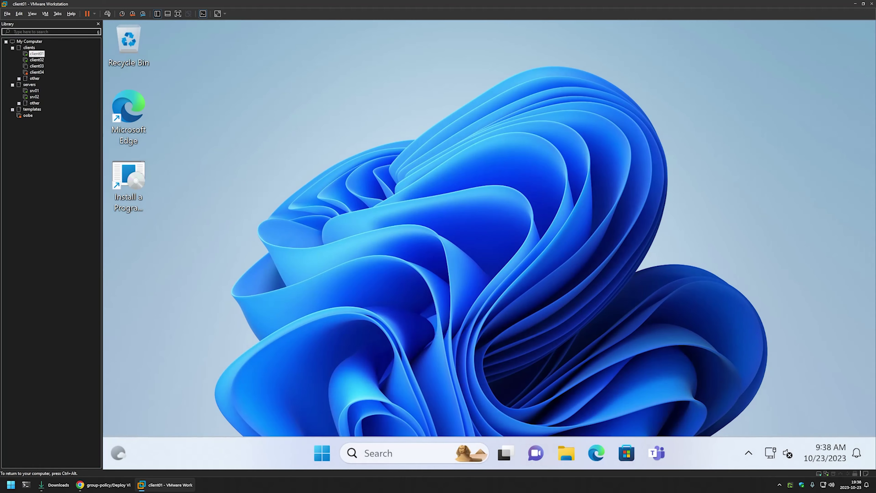
Open Task Manager and look through the background processes for the running Visual Studio Code Setup, selecting its entry.
right_click(322, 453)
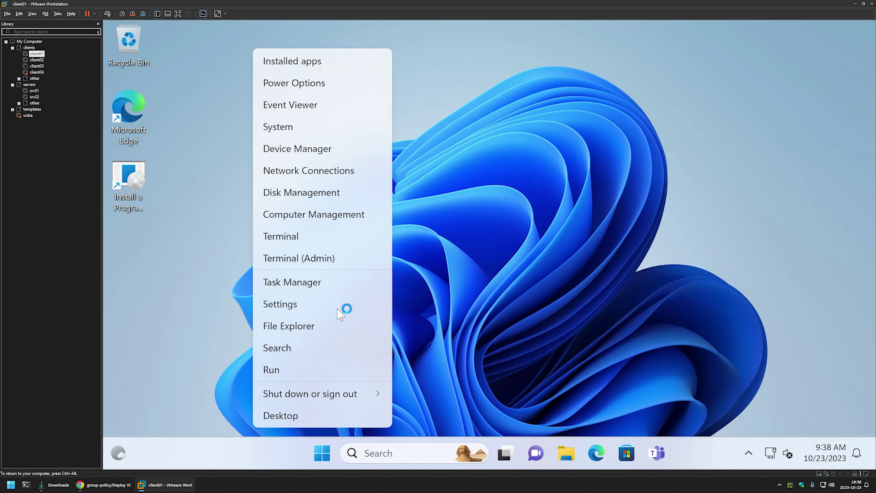
click(336, 284)
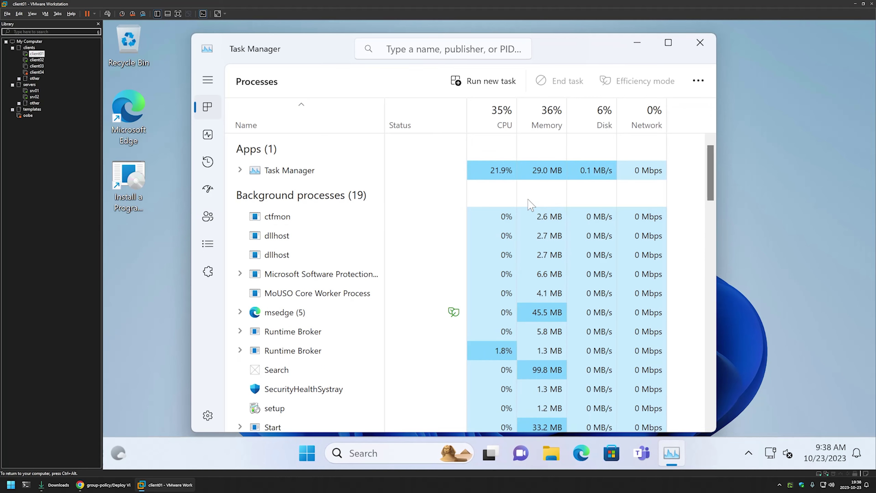
scroll(469, 196, down, 3)
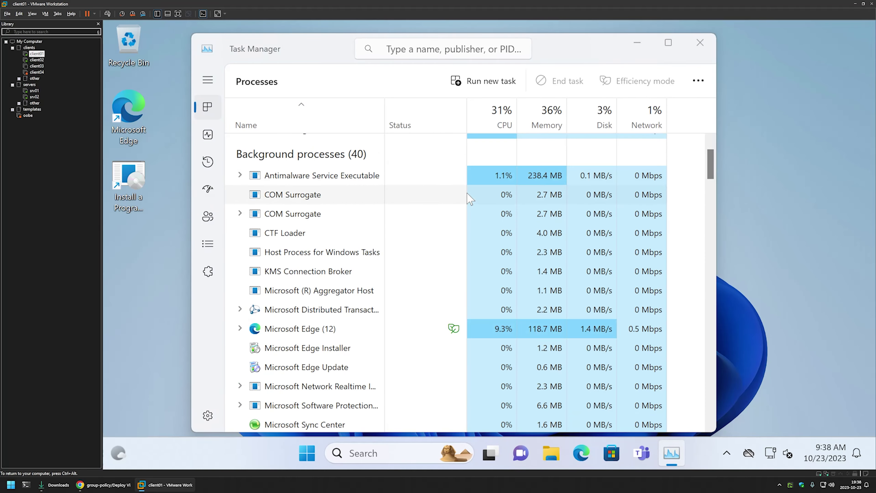
scroll(468, 195, down, 10)
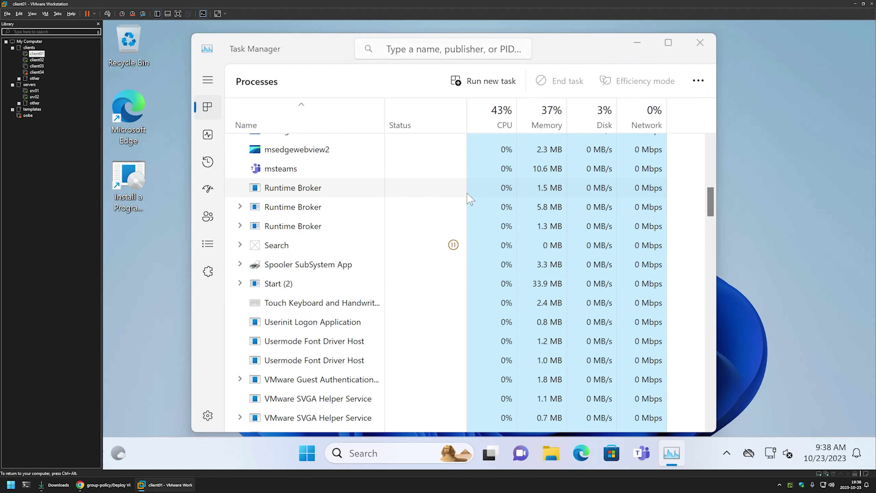
scroll(469, 198, down, 2)
scroll(469, 198, up, 15)
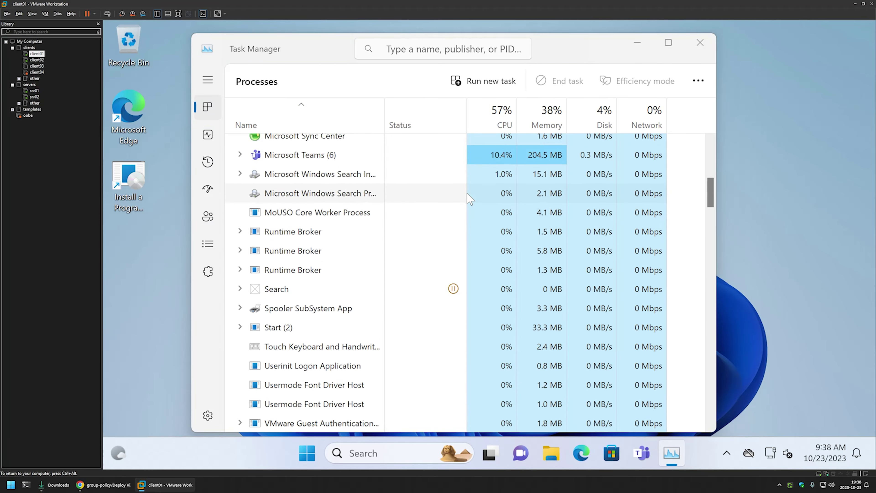
scroll(469, 199, down, 5)
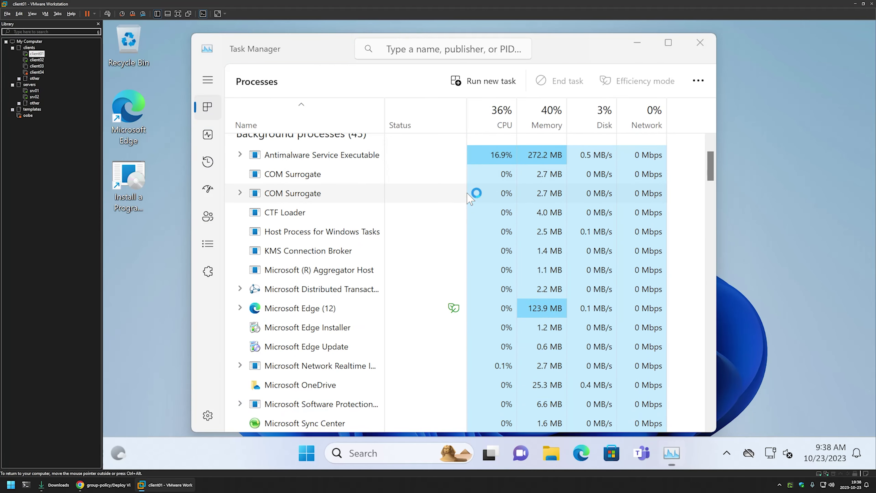
scroll(466, 194, down, 6)
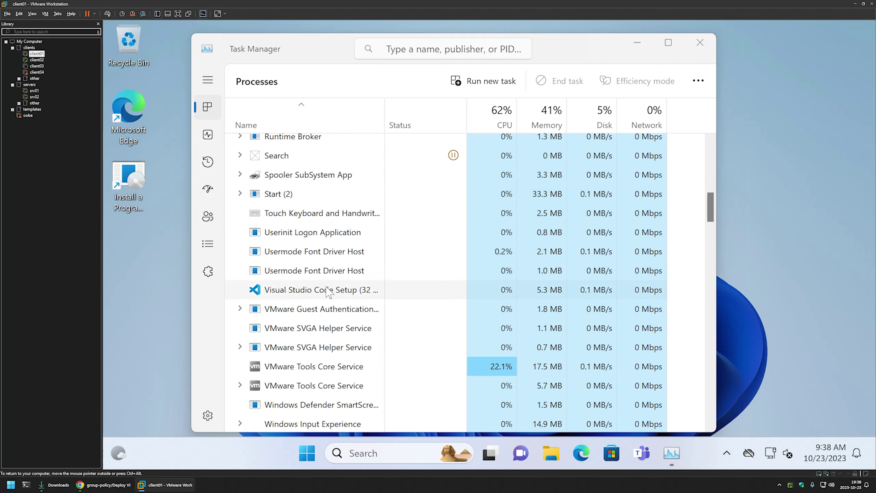
click(324, 291)
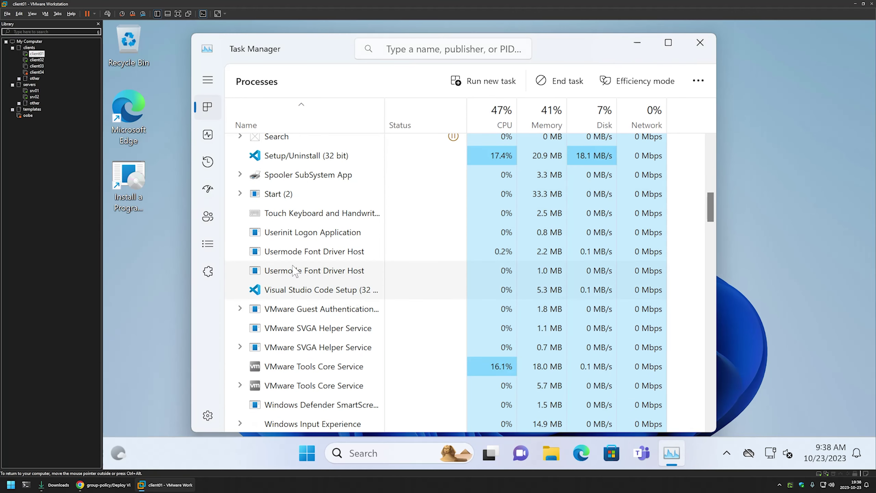
Move Task Manager aside and recheck its process list to see whether the Visual Studio Code setup is still running.
drag(345, 41, 489, 47)
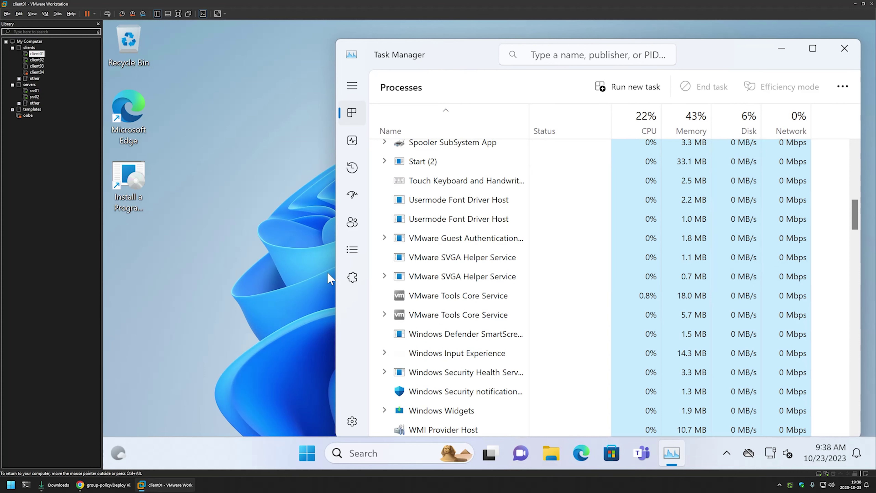
scroll(421, 270, down, 2)
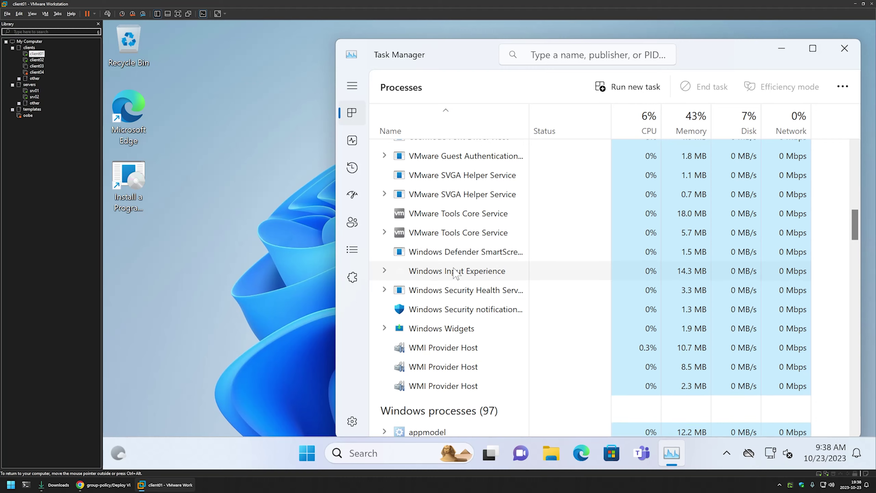
scroll(434, 270, up, 15)
scroll(456, 266, down, 3)
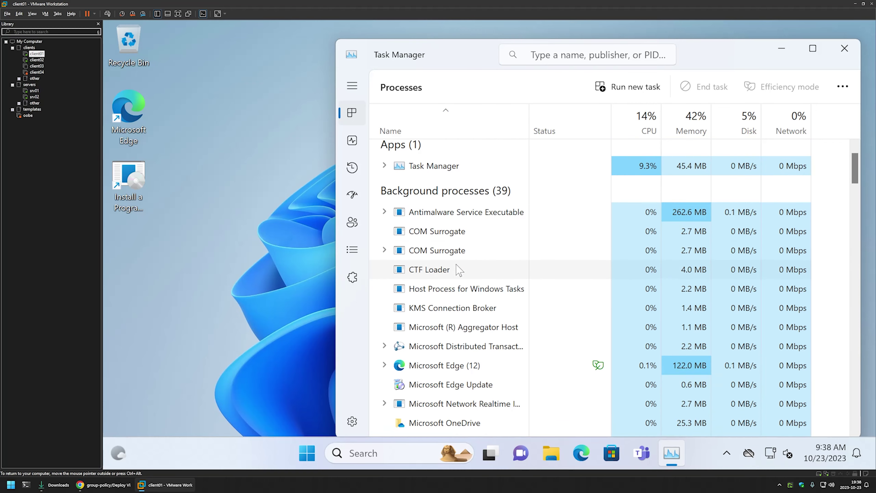
Find Visual Studio Code in the list of all installed apps, launch it, and minimize its window.
click(303, 451)
click(623, 130)
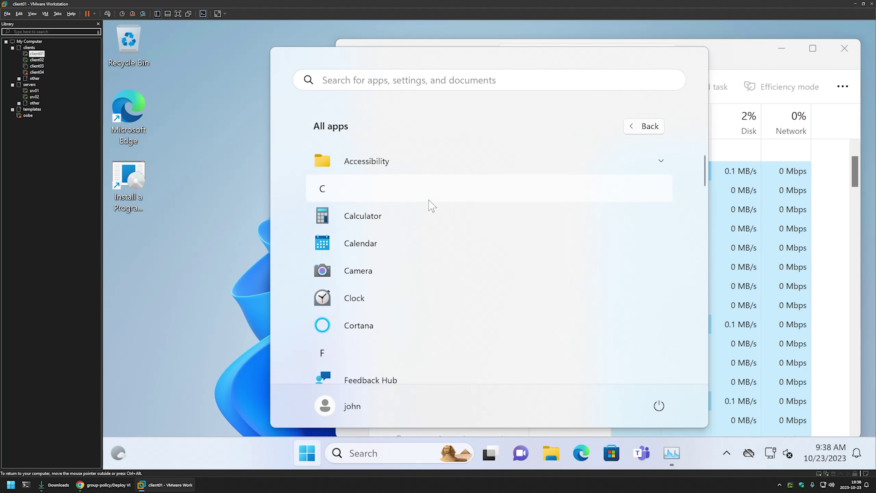
scroll(428, 204, down, 10)
scroll(431, 206, down, 10)
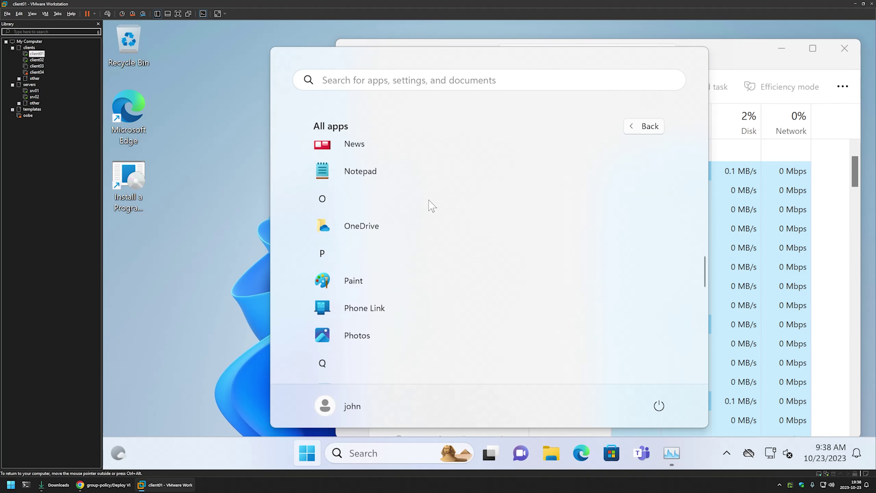
scroll(431, 206, down, 5)
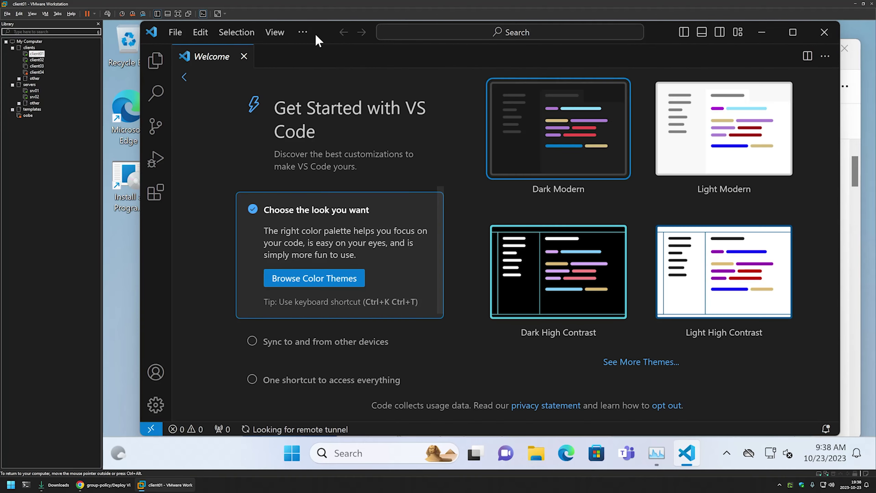
drag(324, 29, 331, 29)
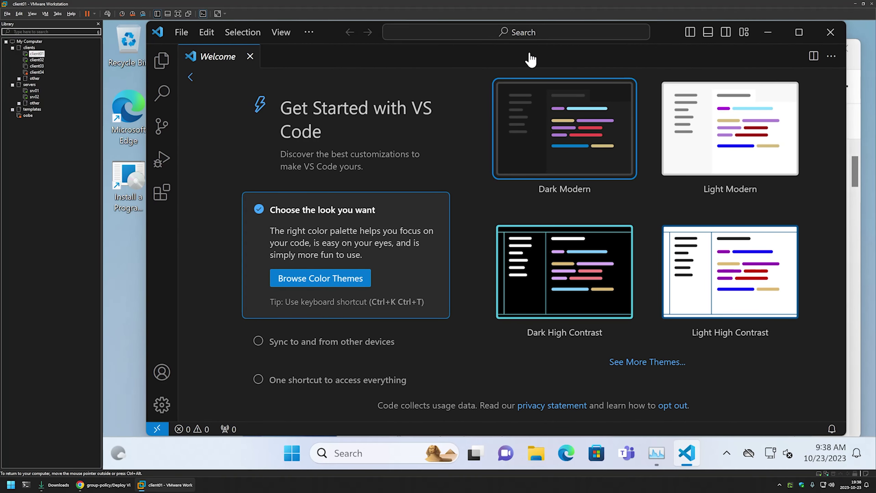
click(766, 32)
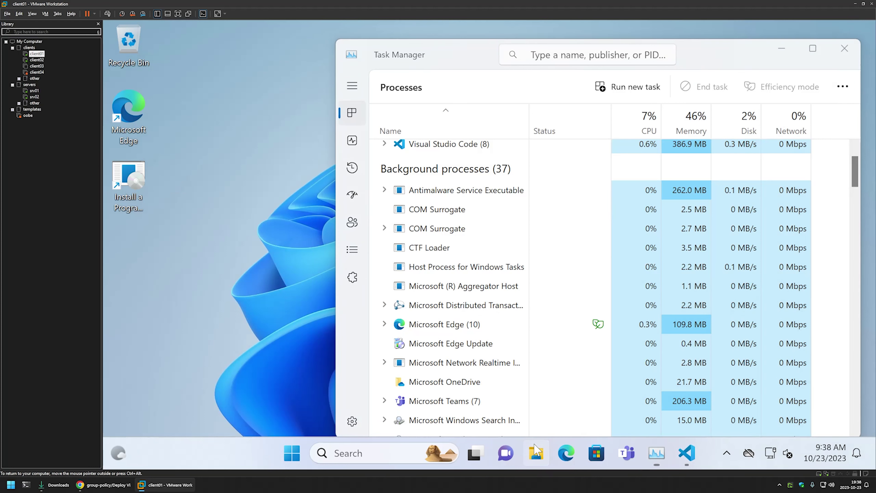
Open C:\ProgramData in File Explorer and move its window clear of Task Manager.
click(536, 453)
click(500, 68)
text(c)
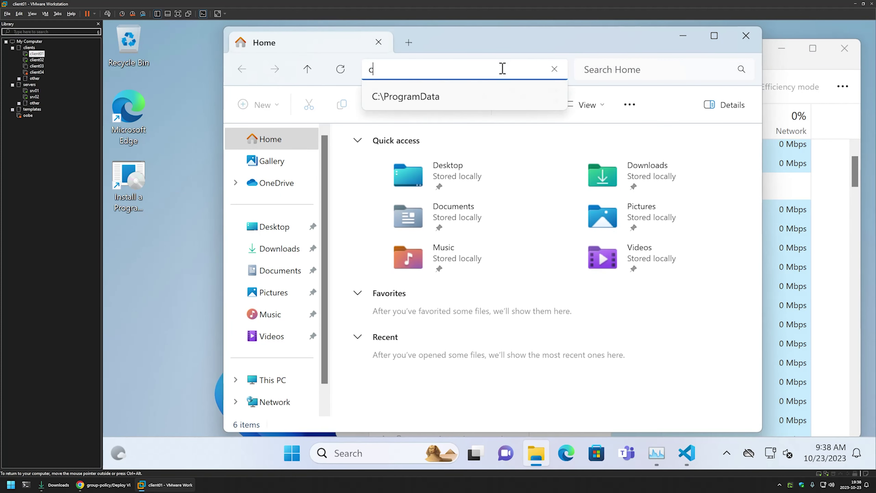
key(Down)
key(Return)
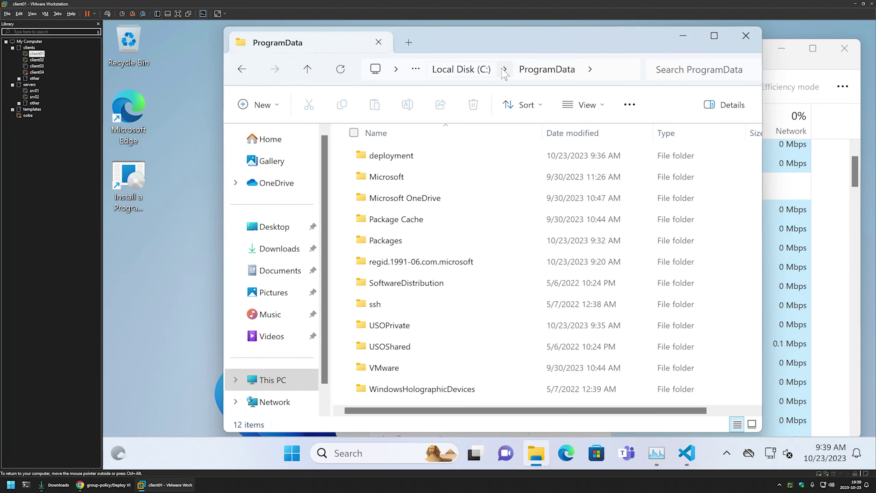
key(super+Left)
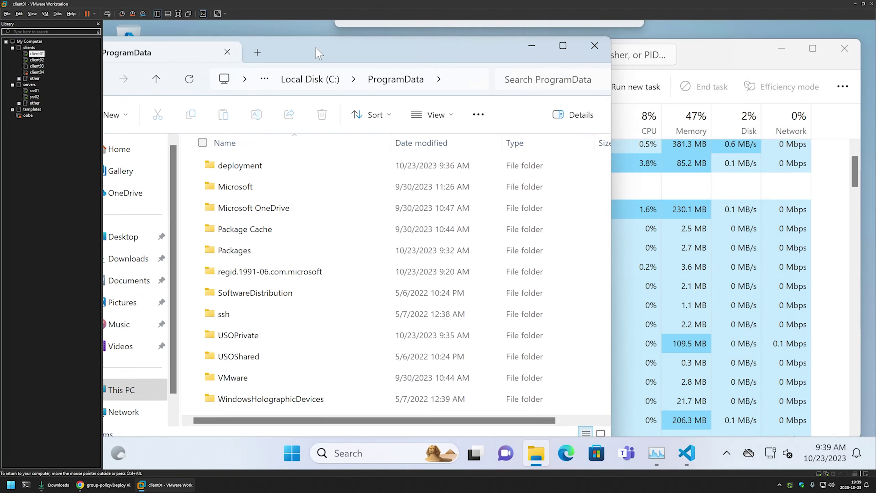
Snap the ProgramData window to one half of the screen and open Registry Editor in the other half.
key(super+Up)
drag(382, 34, 104, 61)
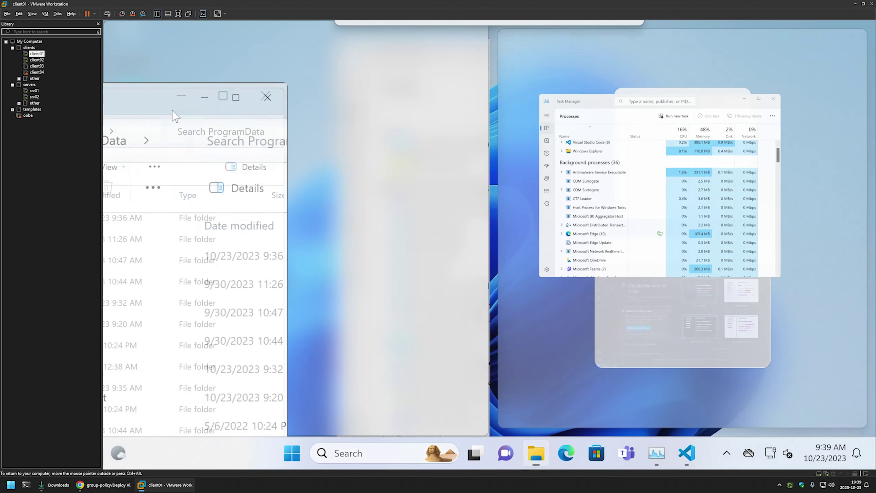
key(super)
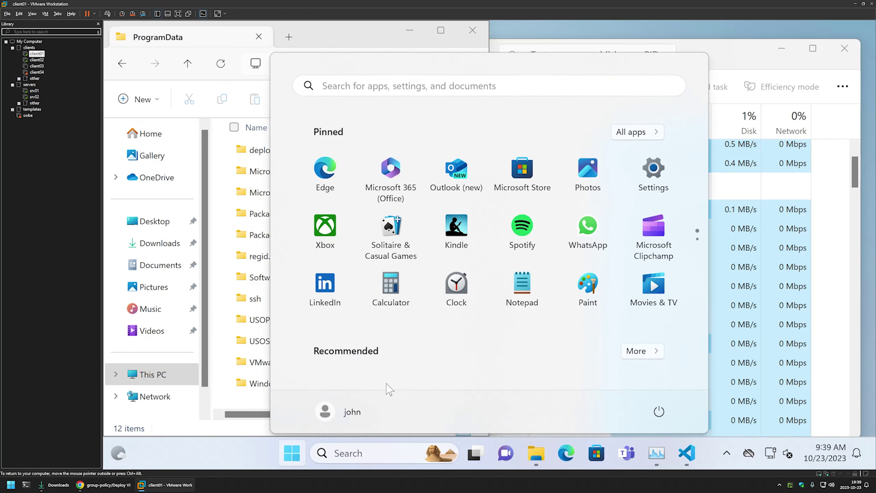
text(reg)
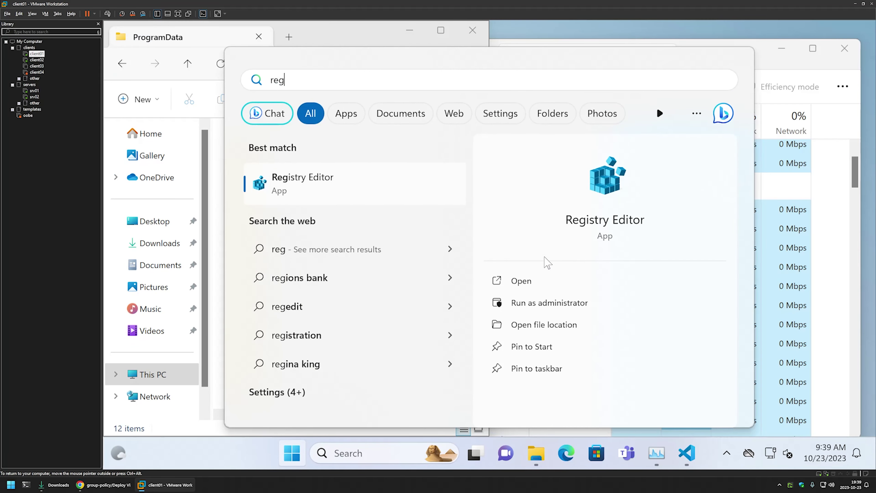
click(401, 185)
drag(433, 43, 874, 104)
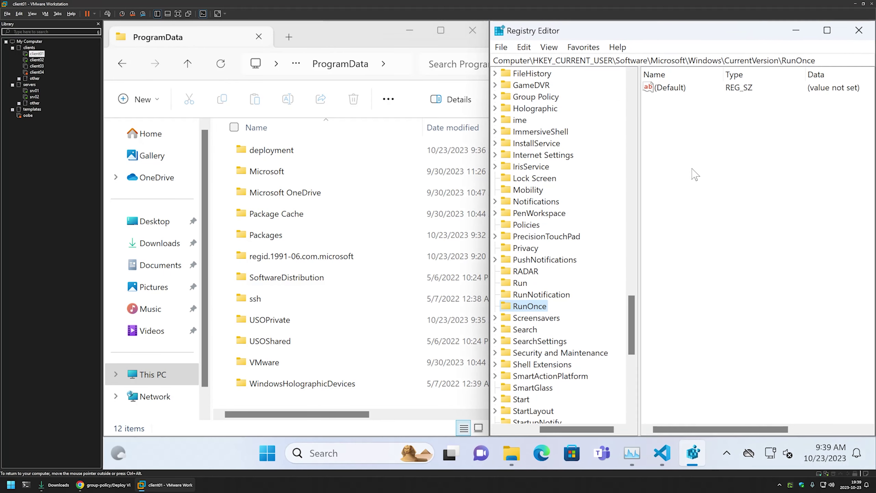
Refresh the current user's RunOnce key in Registry Editor to check its values.
click(584, 47)
mouse_move(548, 47)
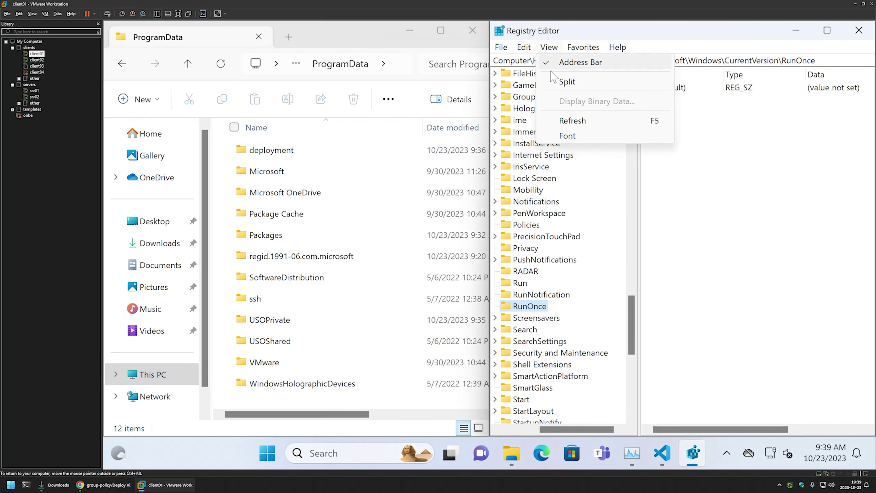
click(563, 119)
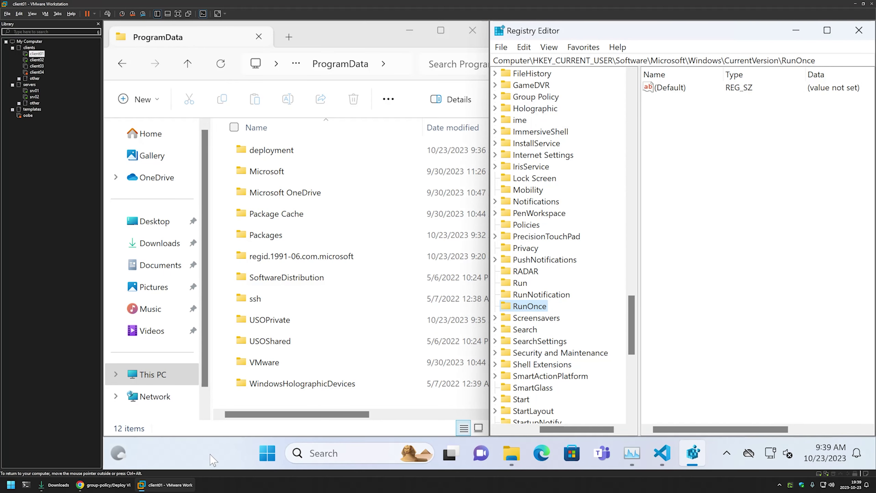
Run gpupdate in a new Command Prompt moved clear of the other windows, and refresh the RunOnce key.
click(266, 454)
text(cmd)
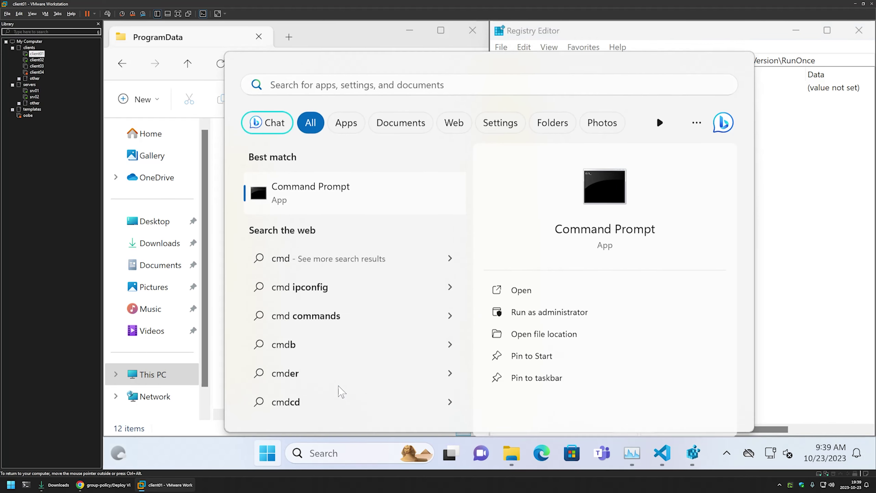
key(Return)
text(g)
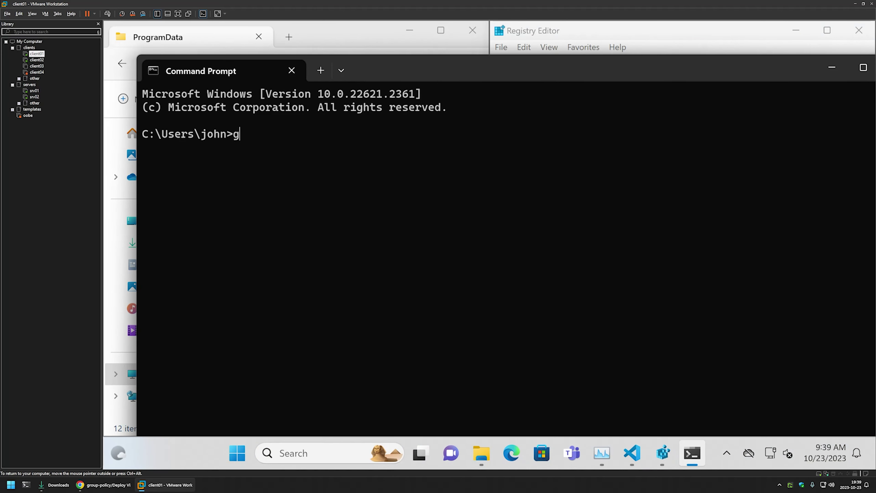
text(pupdate)
key(Return)
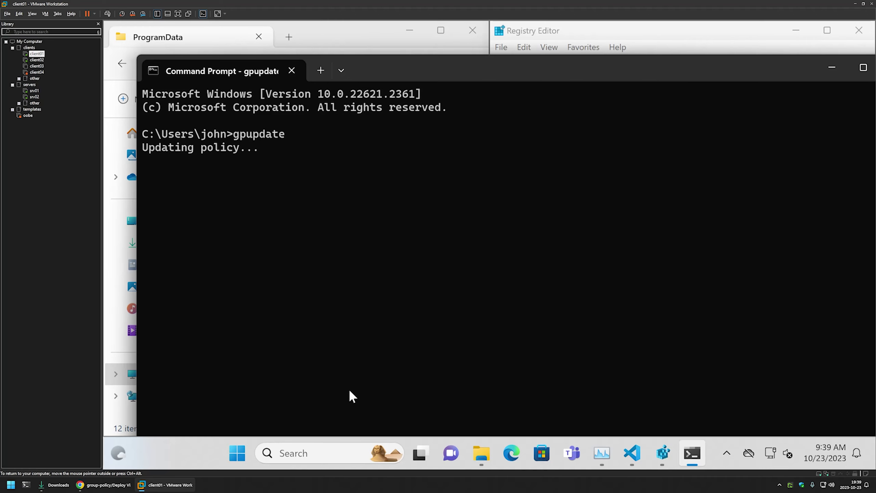
drag(438, 80, 592, 319)
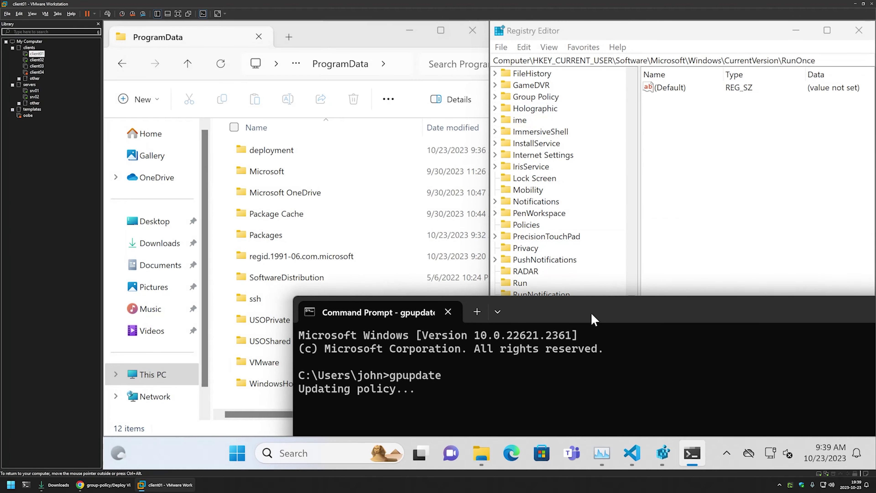
click(550, 48)
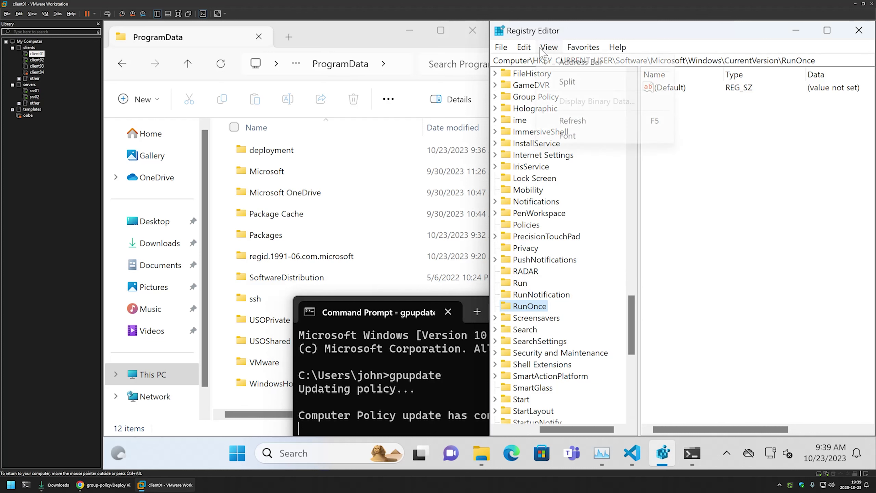
click(568, 120)
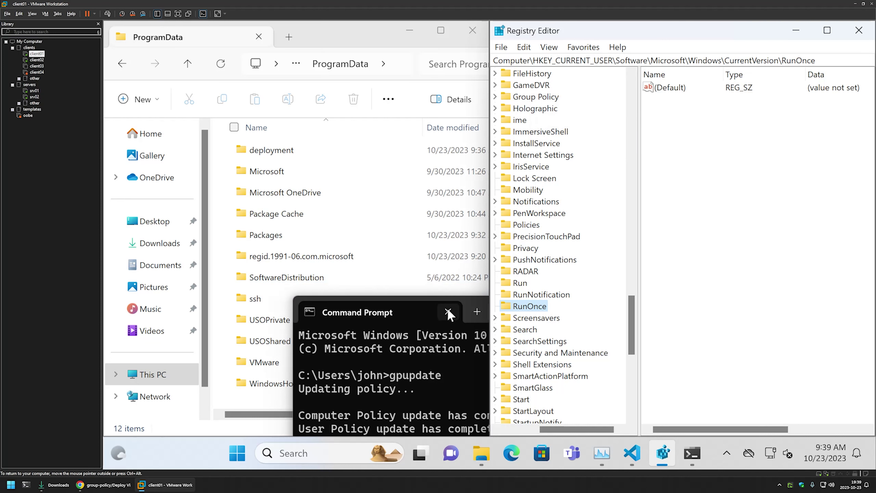
Delete the deployment folder from C:\ProgramData, granting administrator permission.
click(312, 151)
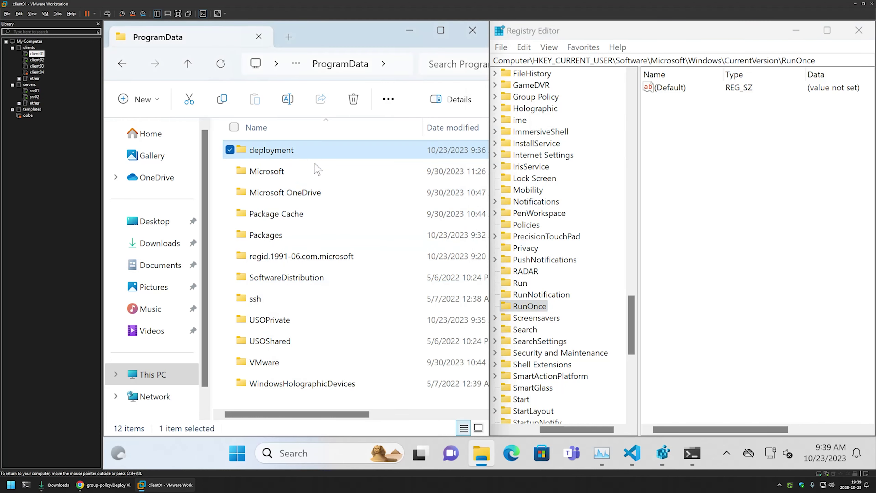
right_click(312, 152)
click(354, 99)
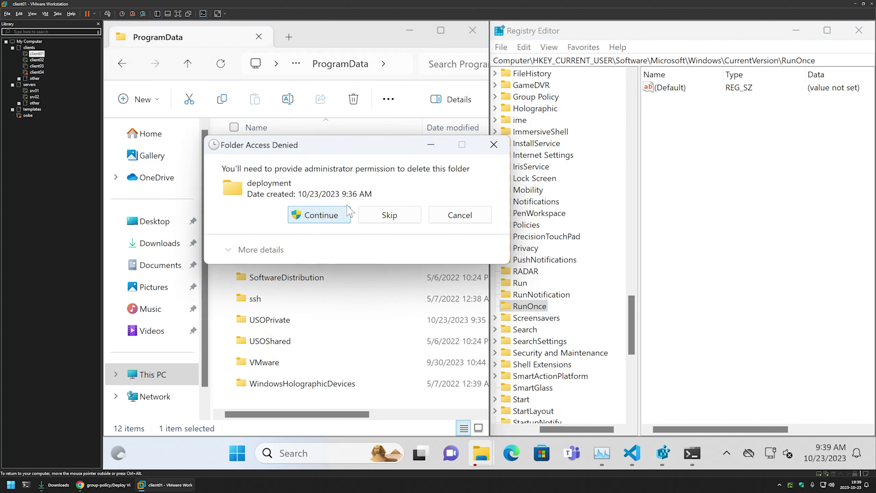
click(319, 215)
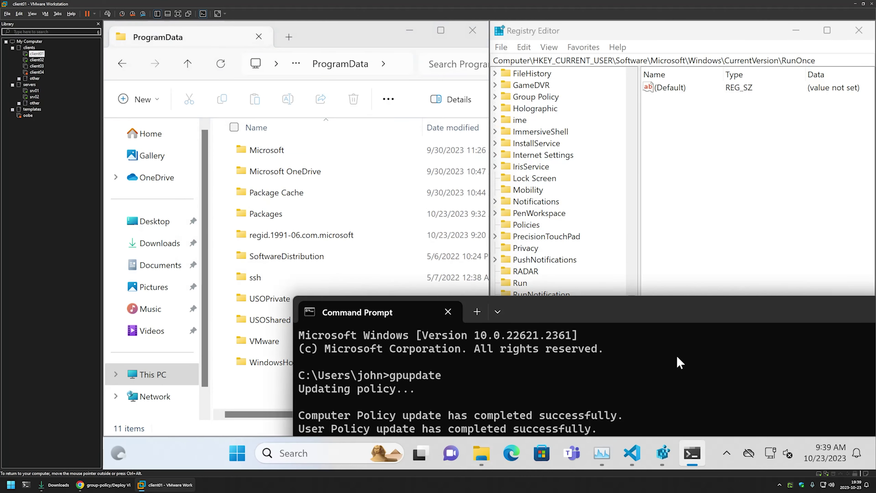
Run gpupdate again in the Command Prompt and check ProgramData for a recreated deployment folder.
drag(648, 303, 651, 251)
key(Up)
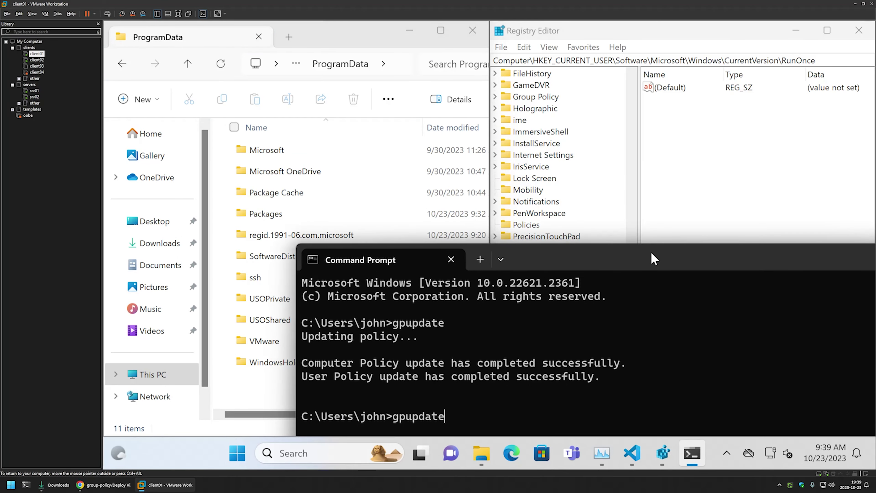
key(Return)
click(332, 33)
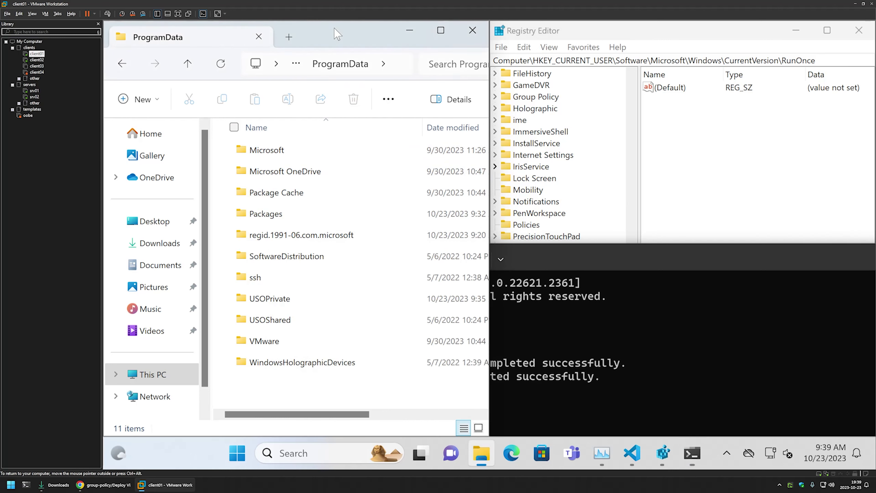
right_click(294, 379)
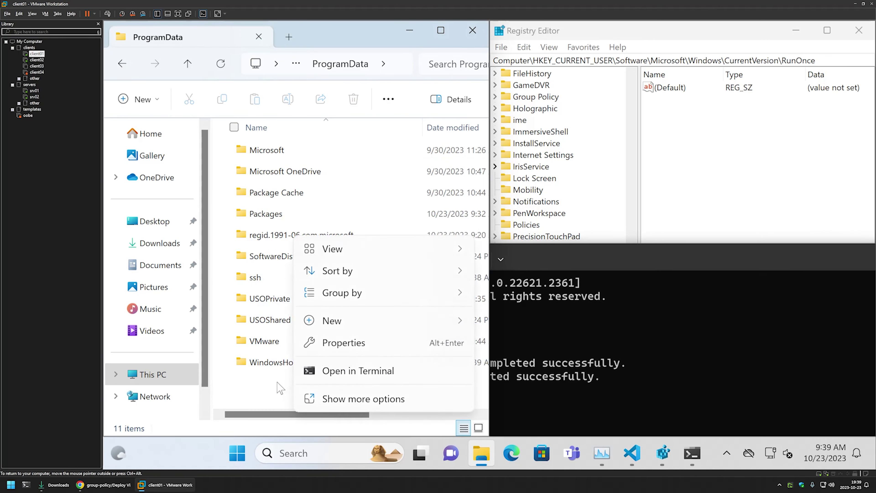
key(Escape)
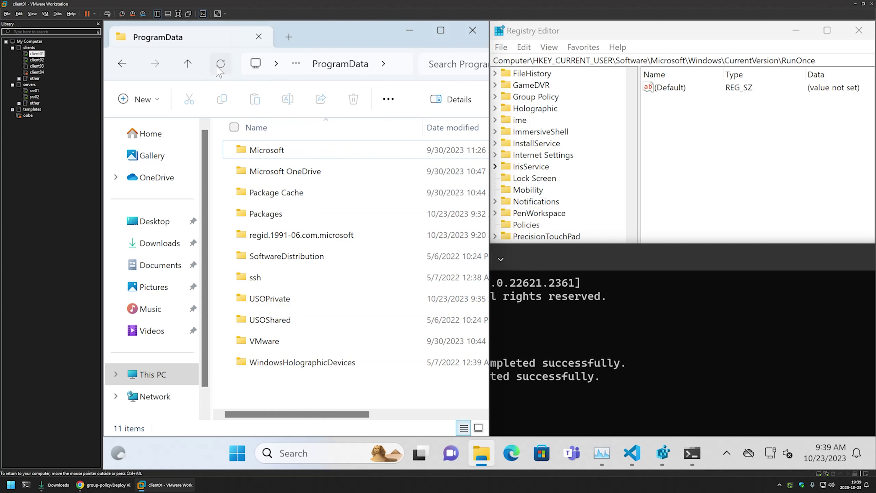
Refresh the RunOnce key to check for a new installer entry, and briefly view the Visual Studio Code window.
click(753, 144)
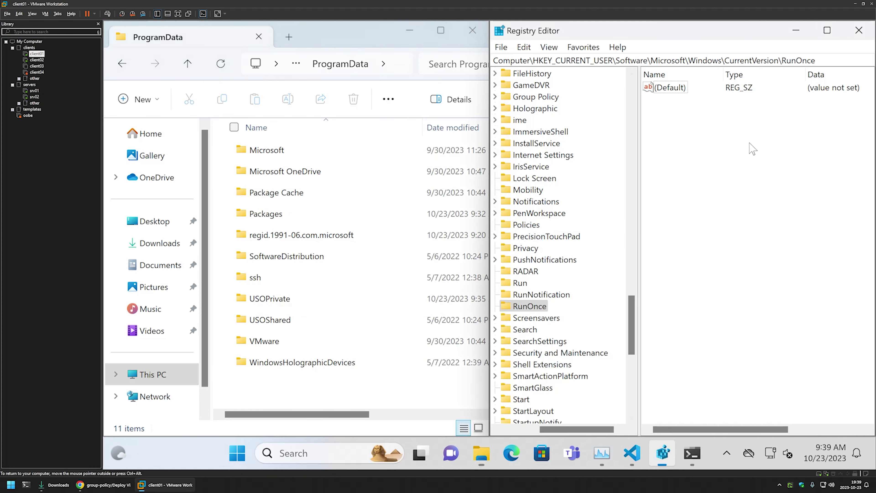
click(549, 47)
click(572, 120)
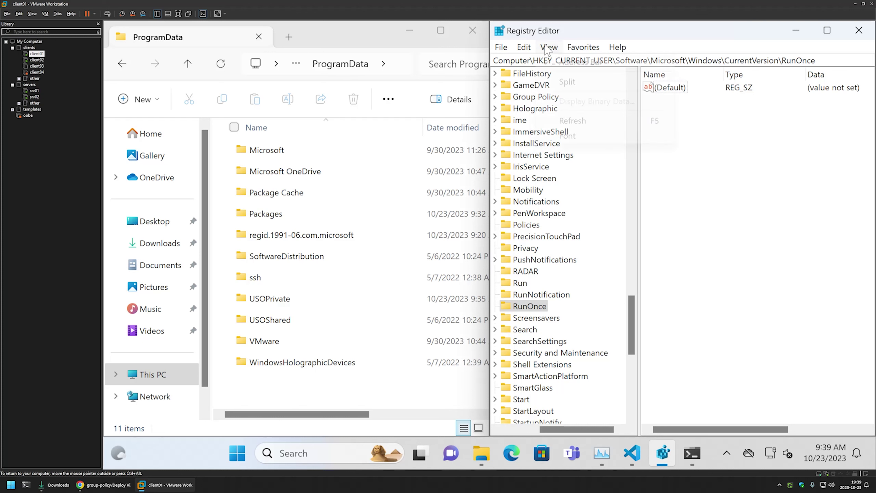
click(549, 47)
click(572, 121)
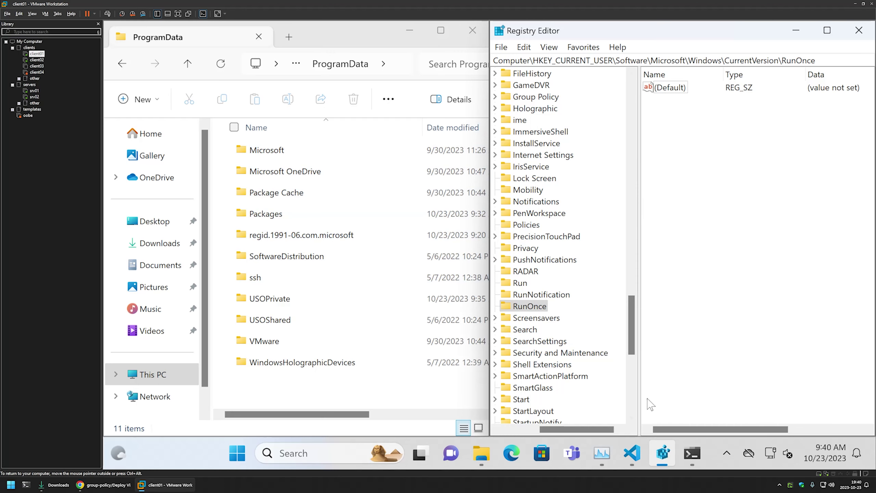
click(634, 457)
click(633, 455)
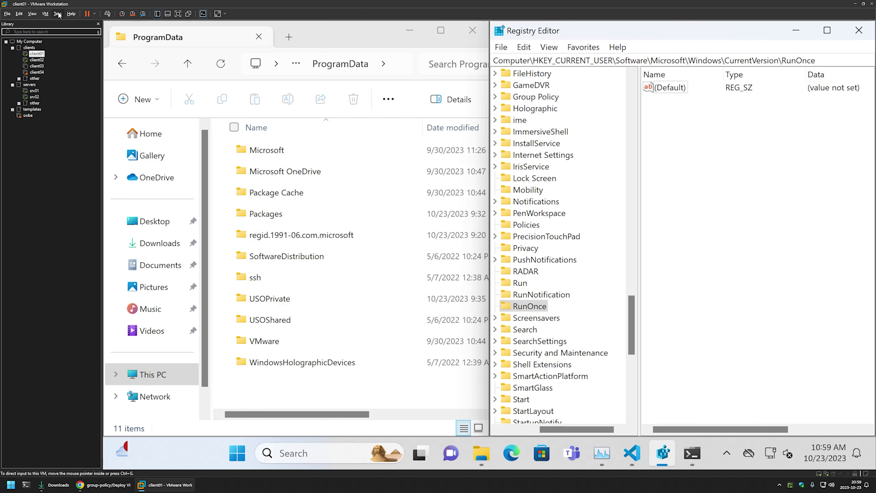
Switch to the client02 virtual machine, run gpupdate in a Command Prompt, and move its window aside.
click(37, 59)
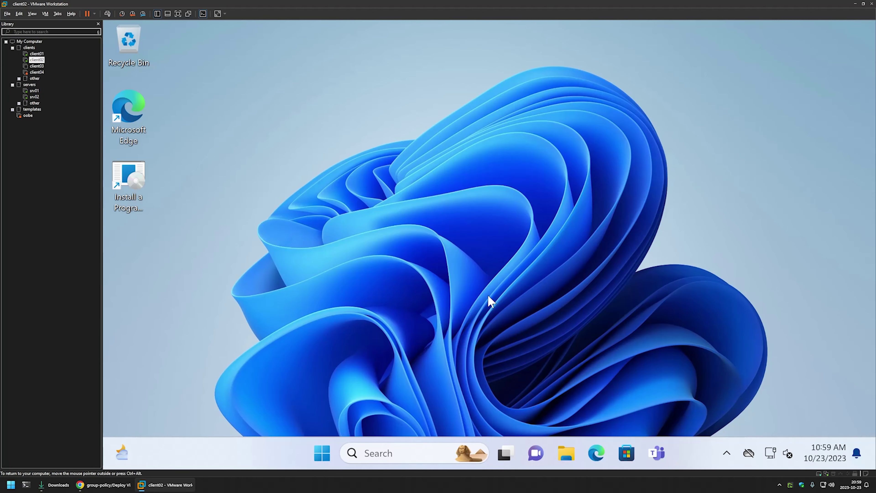
click(321, 454)
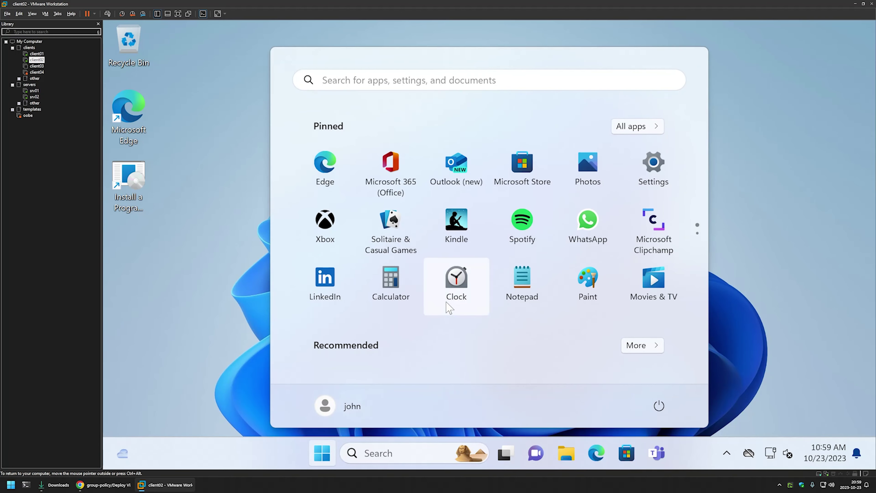
text(cmd)
key(Return)
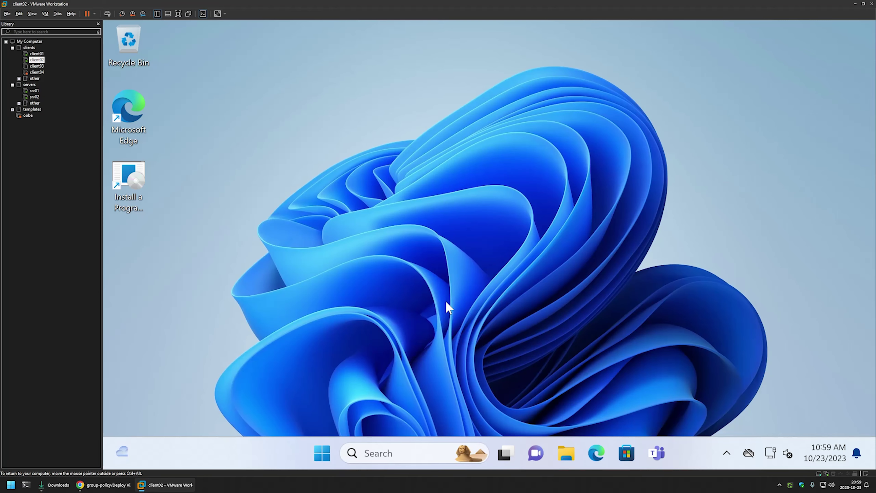
text(gp)
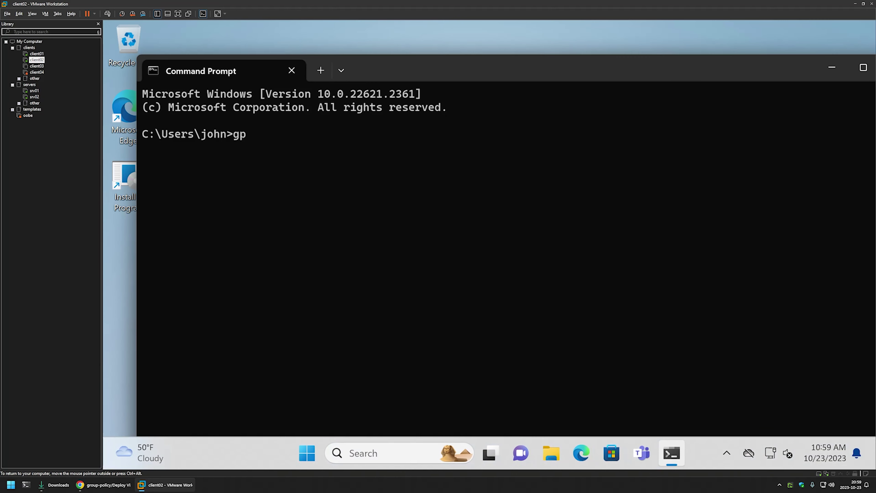
text(update)
key(Return)
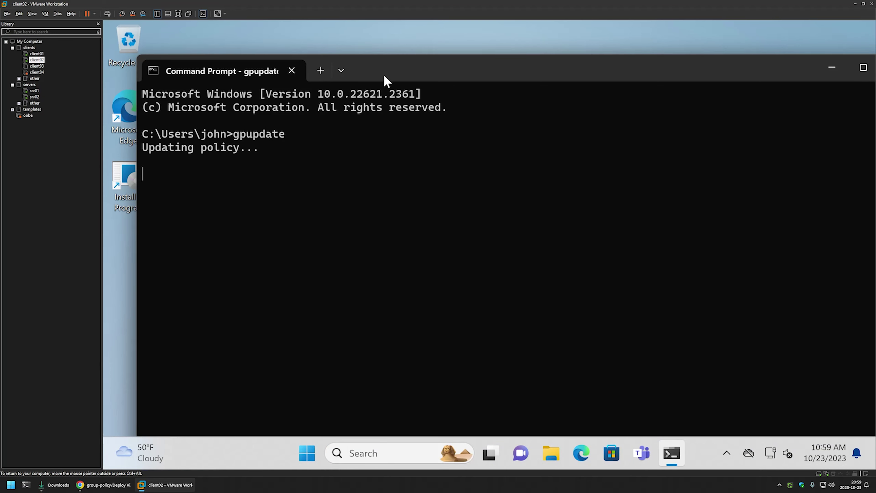
drag(381, 74, 700, 90)
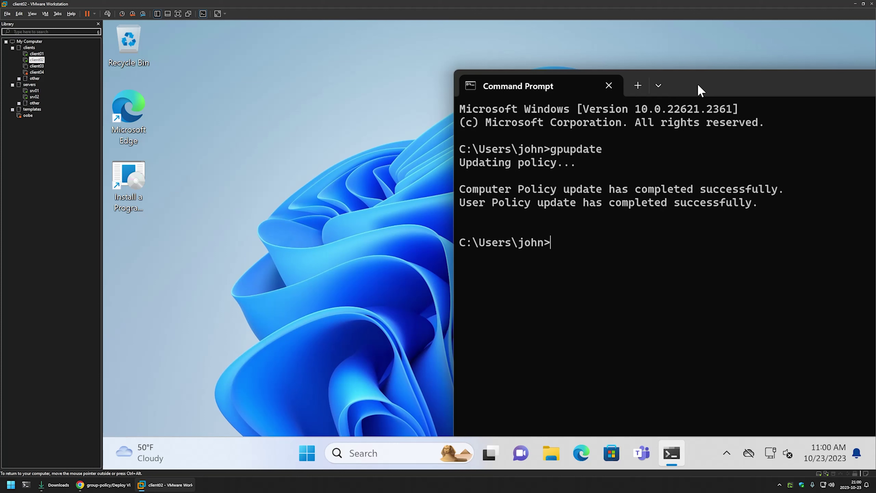
Disconnect client02's network adapter in its virtual machine settings.
right_click(37, 60)
click(60, 188)
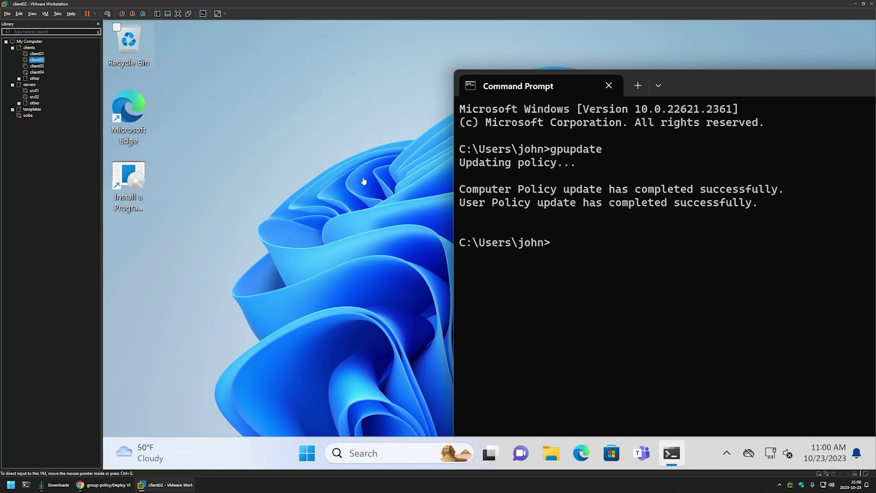
click(341, 165)
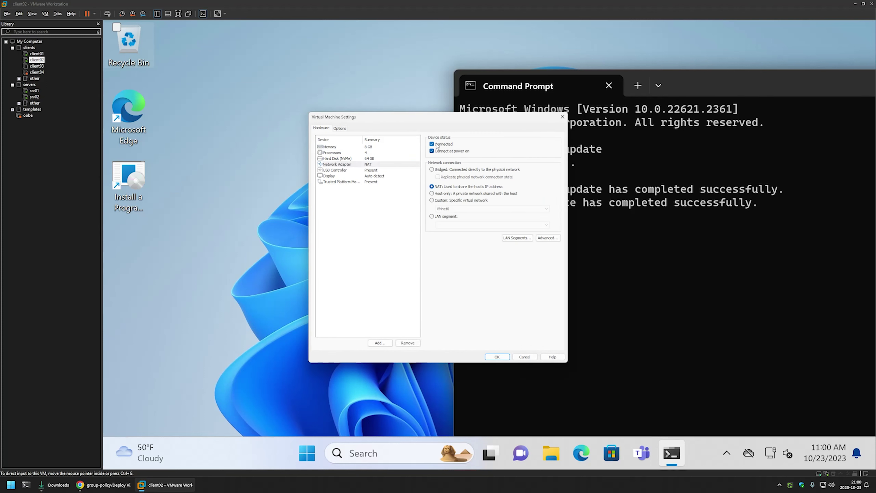
click(500, 357)
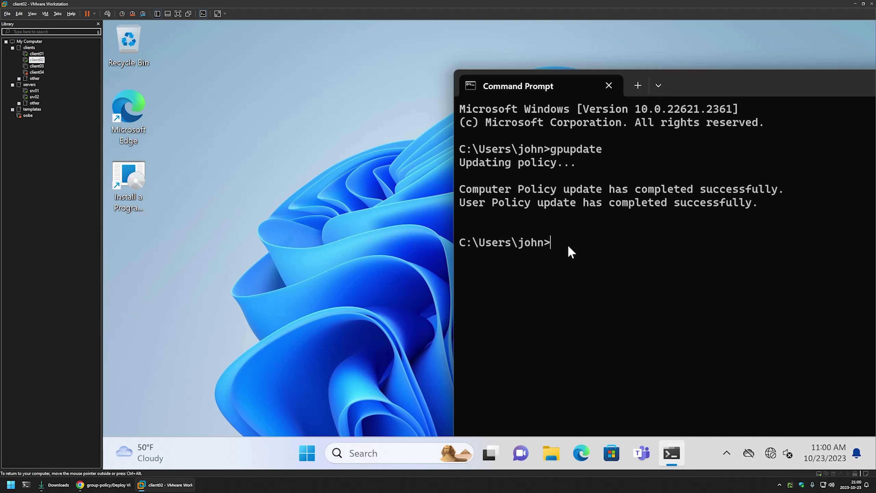
Test the network connection by pinging 8.8.8.8, and interrupt the ping.
text(ping 8.8.8.8)
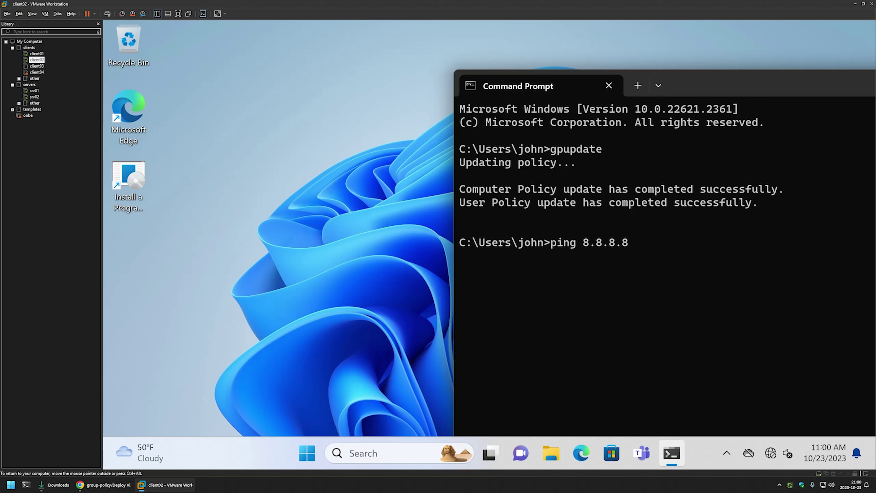
key(Return)
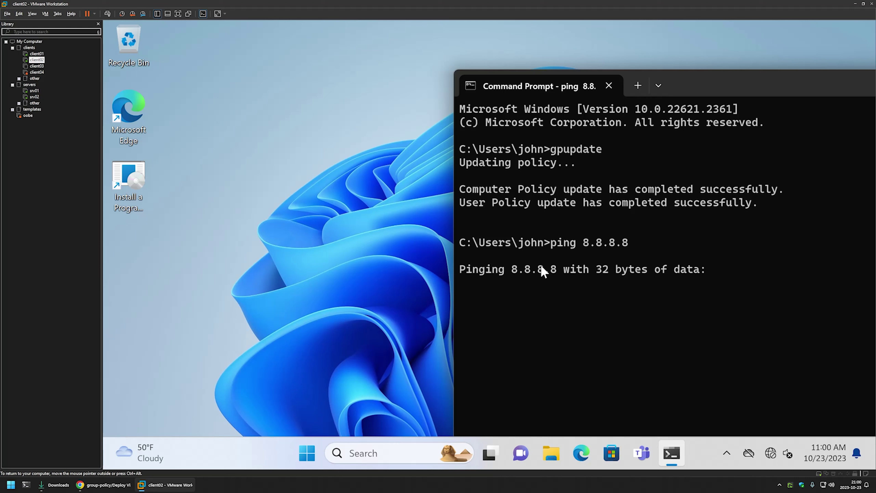
key(ctrl+c)
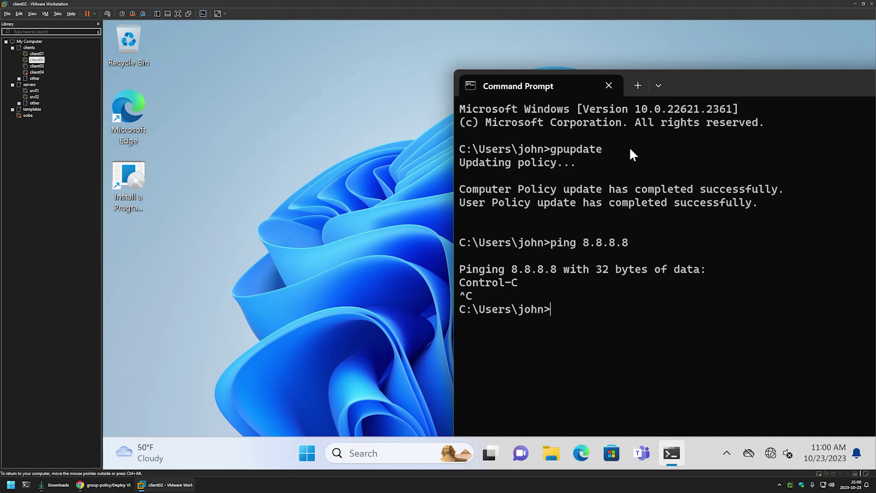
Close the Command Prompt and sign the current user out of client02.
drag(733, 92, 461, 85)
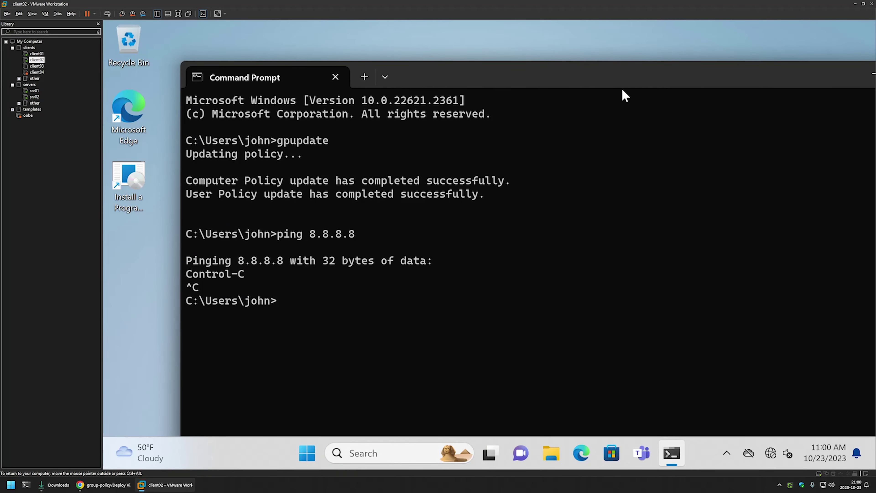
drag(624, 95, 581, 84)
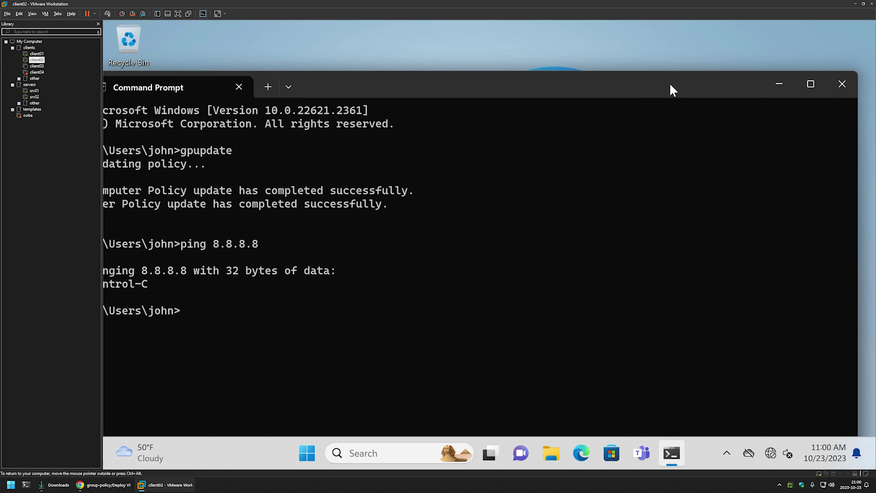
click(843, 83)
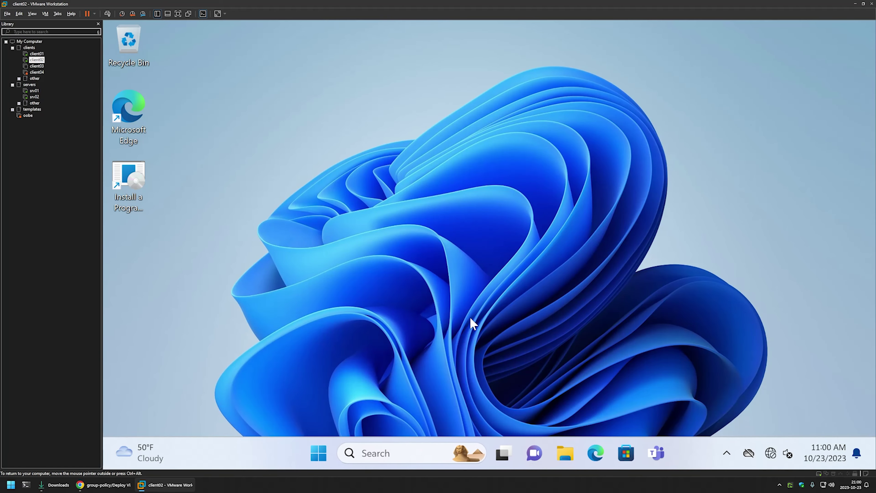
click(318, 453)
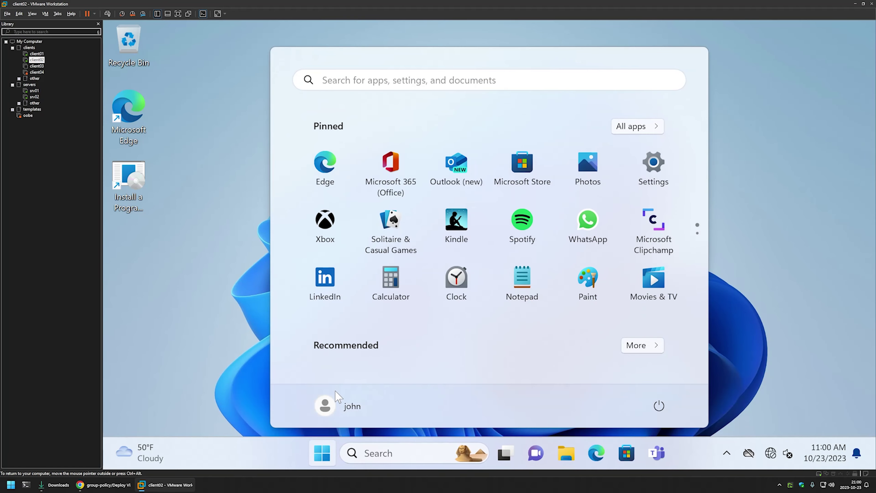
click(335, 391)
click(337, 354)
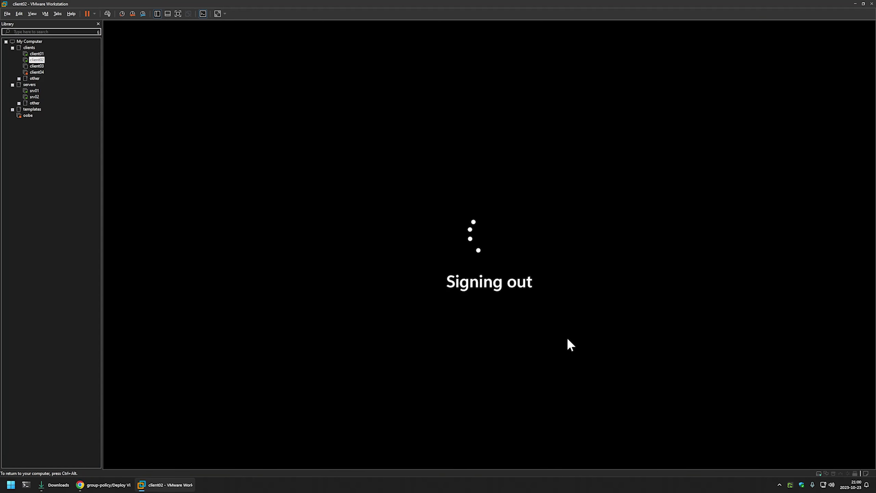
Sign back in to client02 with the same user account by entering the account password.
text(**)
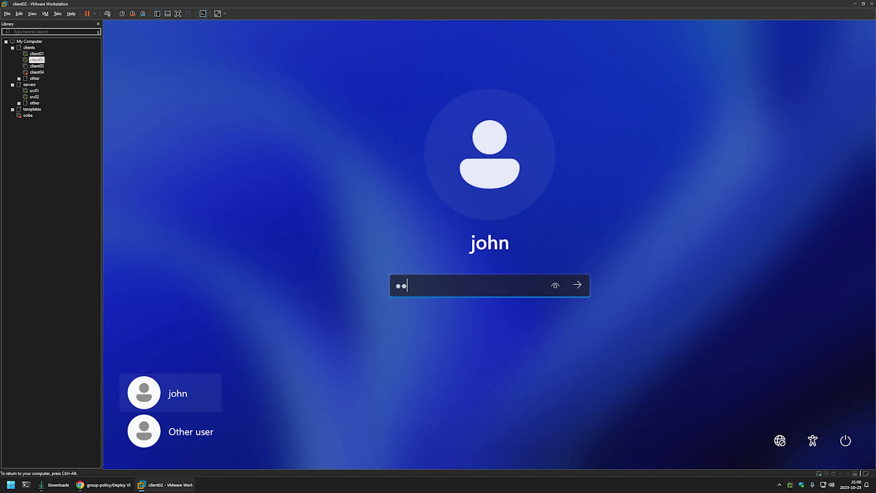
text(***)
key(Return)
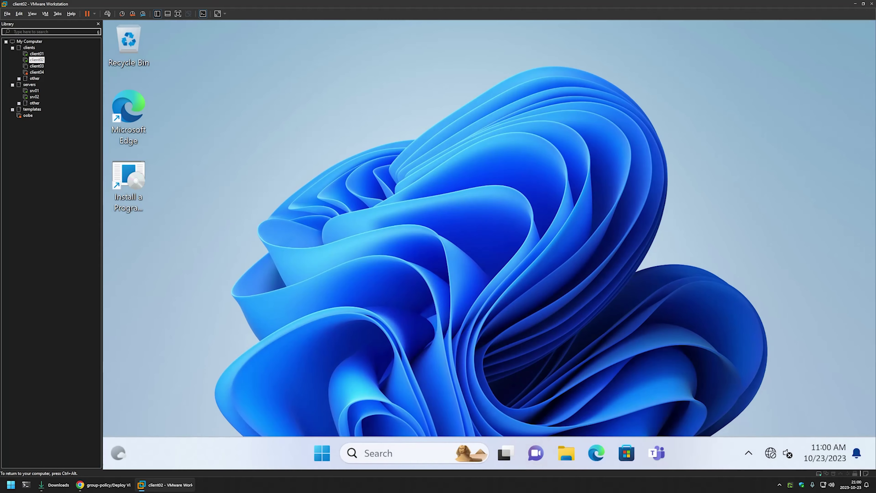
Open Task Manager, look through the running processes for Visual Studio Code Setup, and move the window aside.
right_click(322, 453)
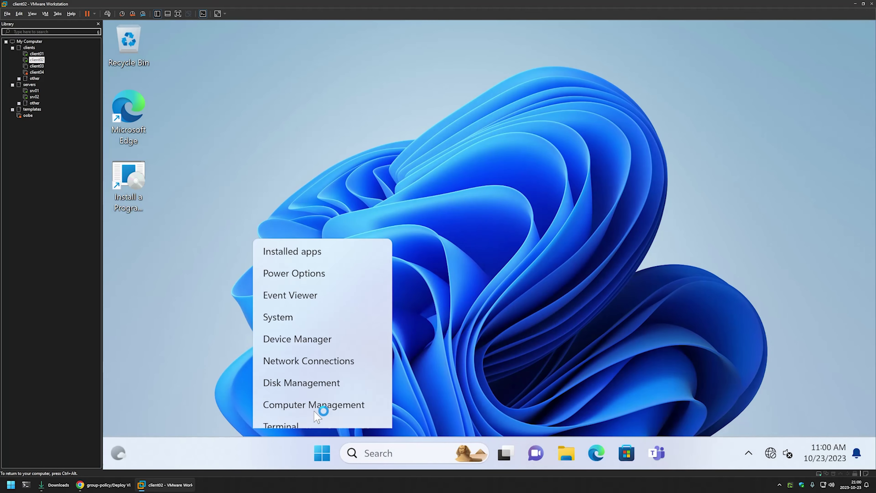
click(310, 284)
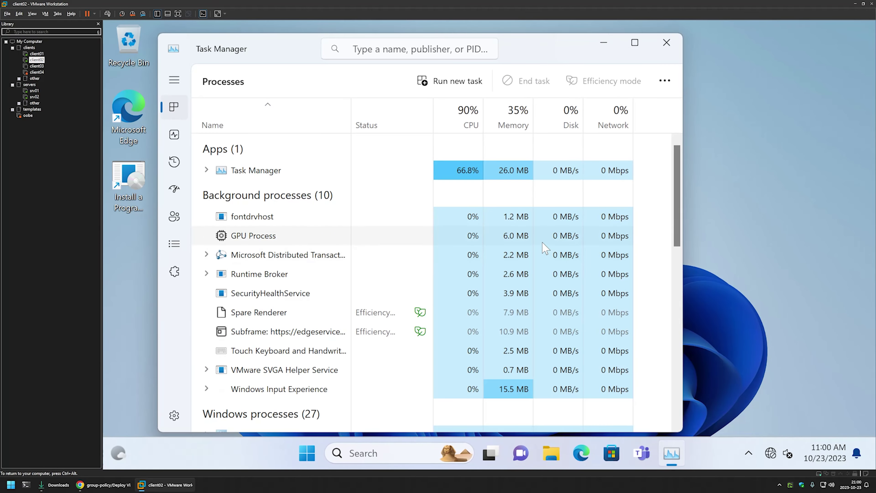
scroll(539, 238, down, 7)
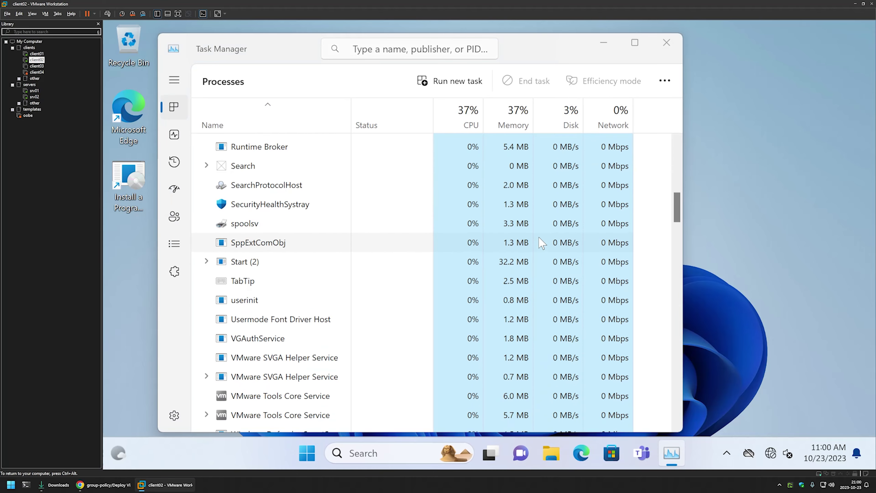
scroll(539, 238, down, 6)
scroll(540, 236, up, 15)
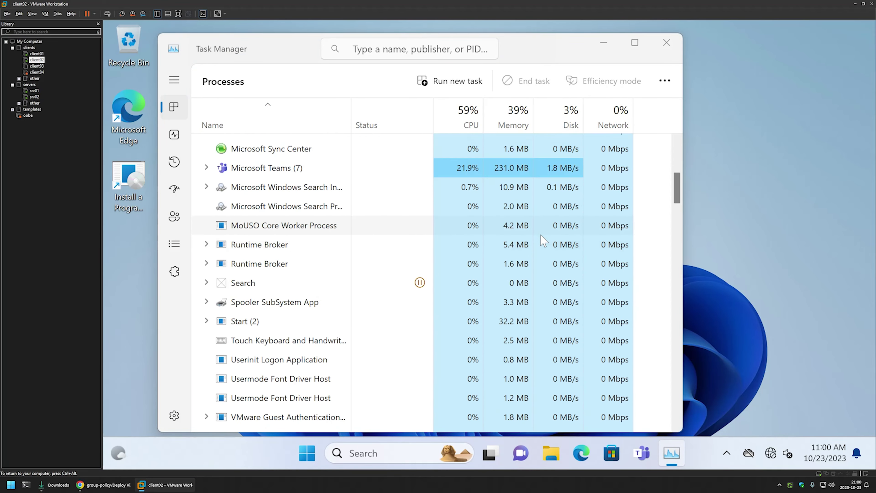
scroll(543, 239, down, 5)
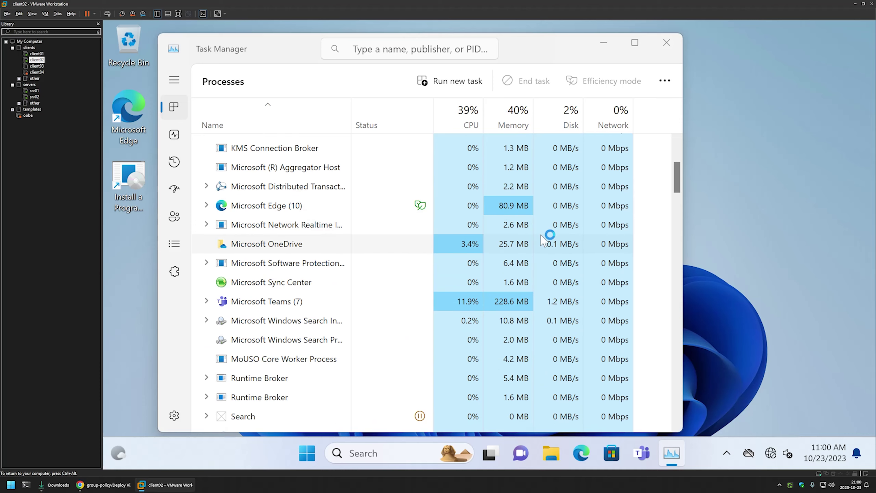
scroll(541, 236, down, 10)
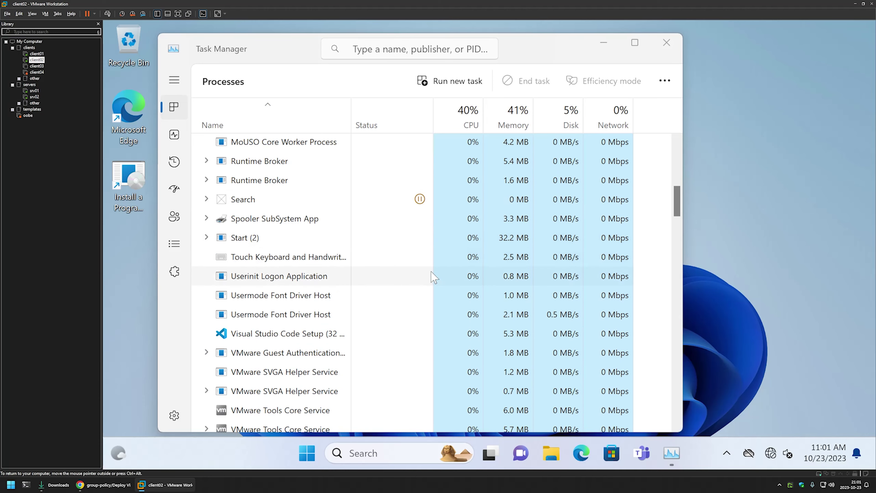
click(351, 338)
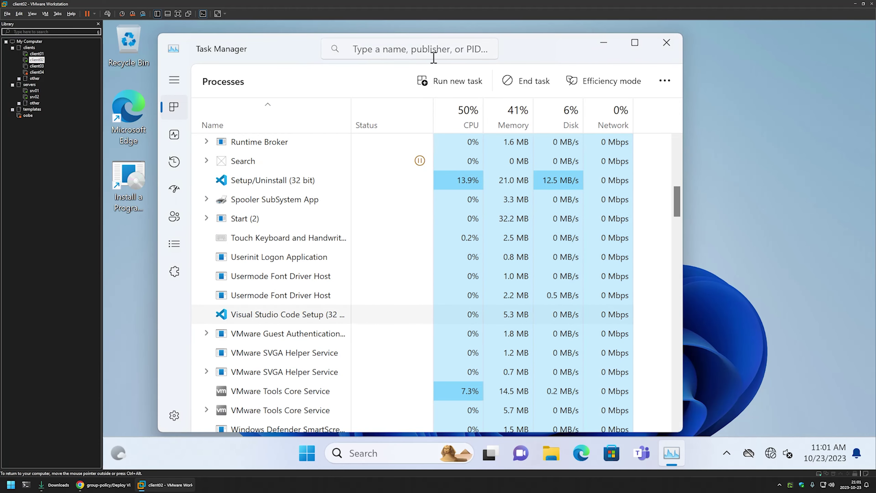
drag(293, 52, 519, 45)
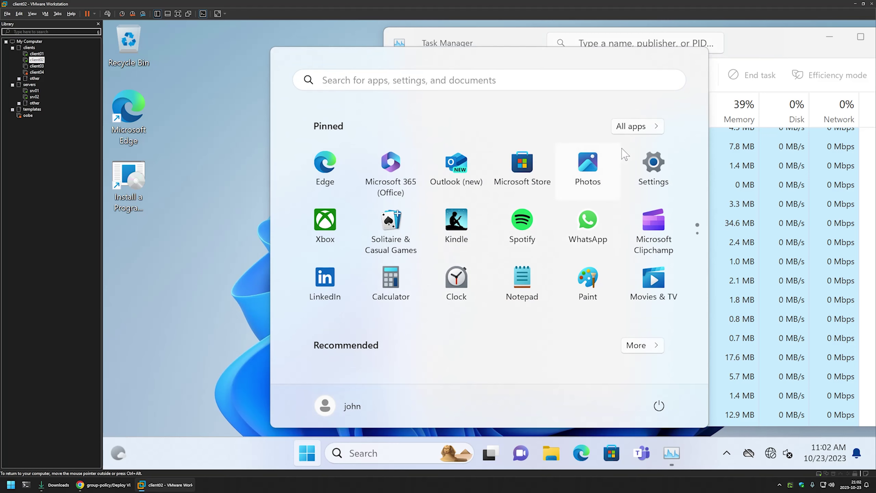
Launch Visual Studio Code from the list of all installed apps and reposition its window on the desktop.
click(636, 127)
scroll(497, 221, down, 15)
scroll(499, 224, up, 3)
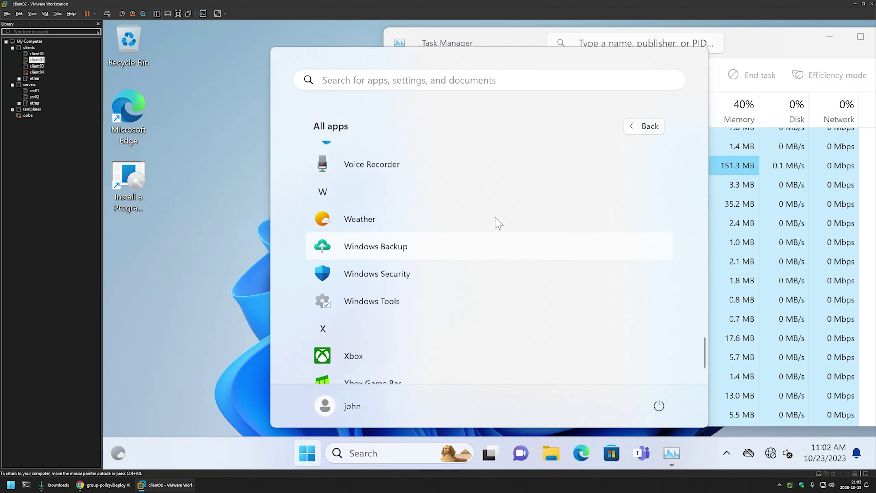
click(425, 217)
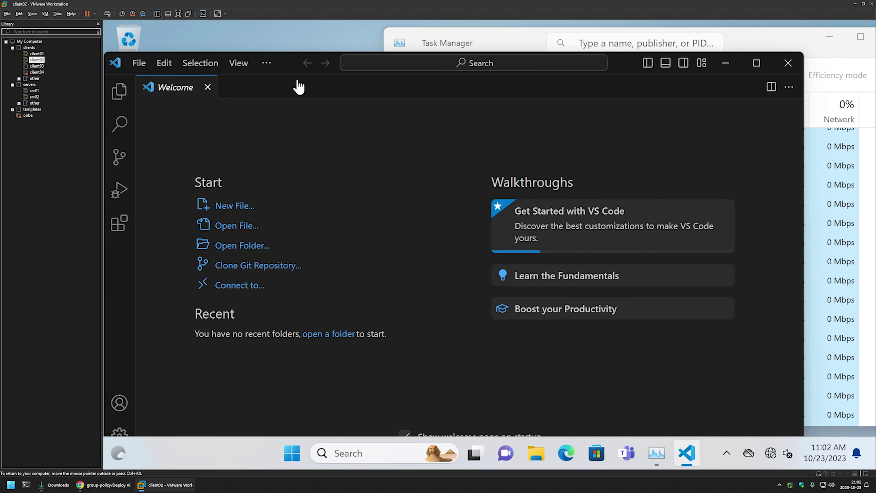
drag(293, 64, 434, 37)
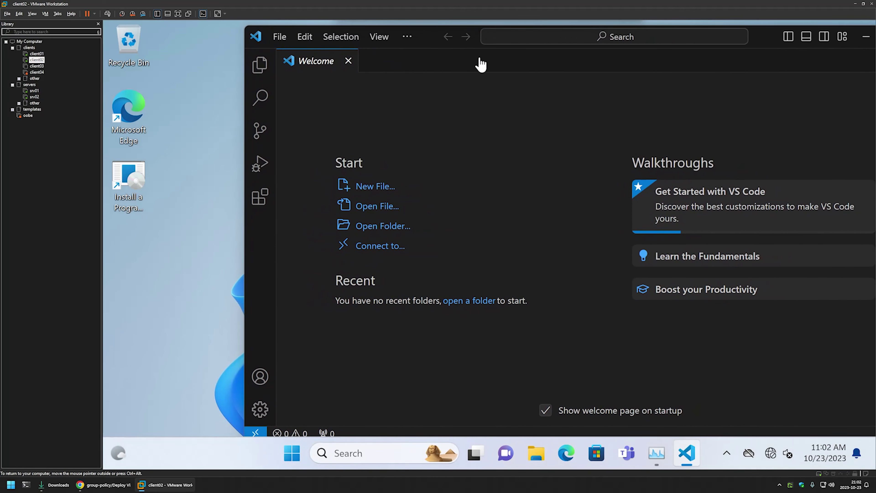